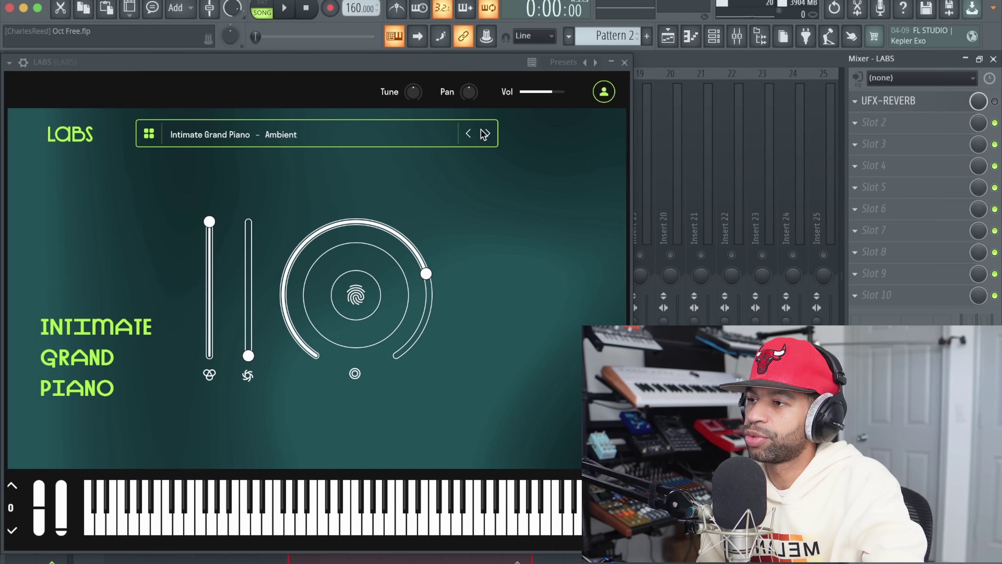
- Audition the Intimate Grand Piano presets from Direct onward during playback and settle on Soft Drama
{"action": "left_click", "coordinate": [488, 134]}
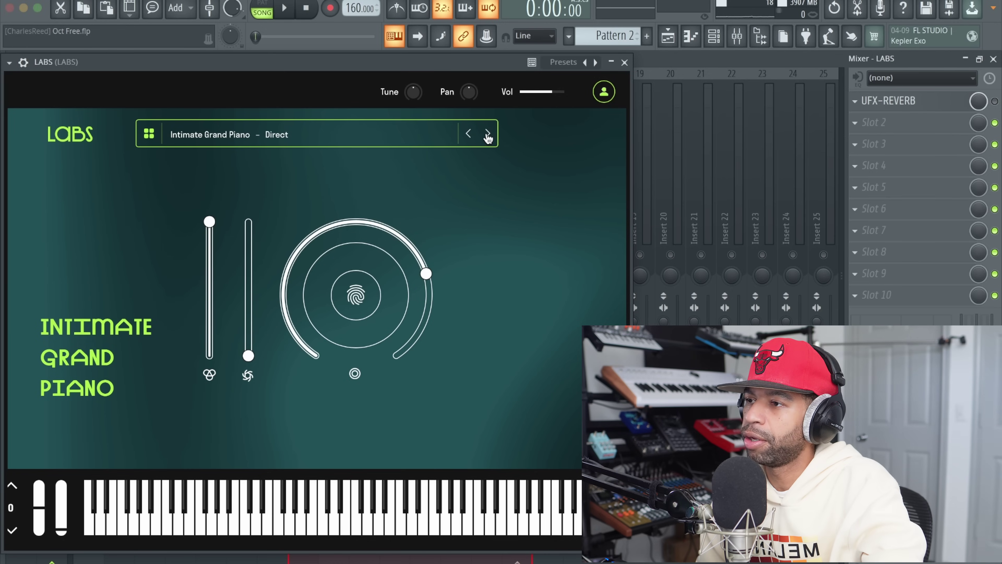
{"action": "left_click", "coordinate": [284, 8]}
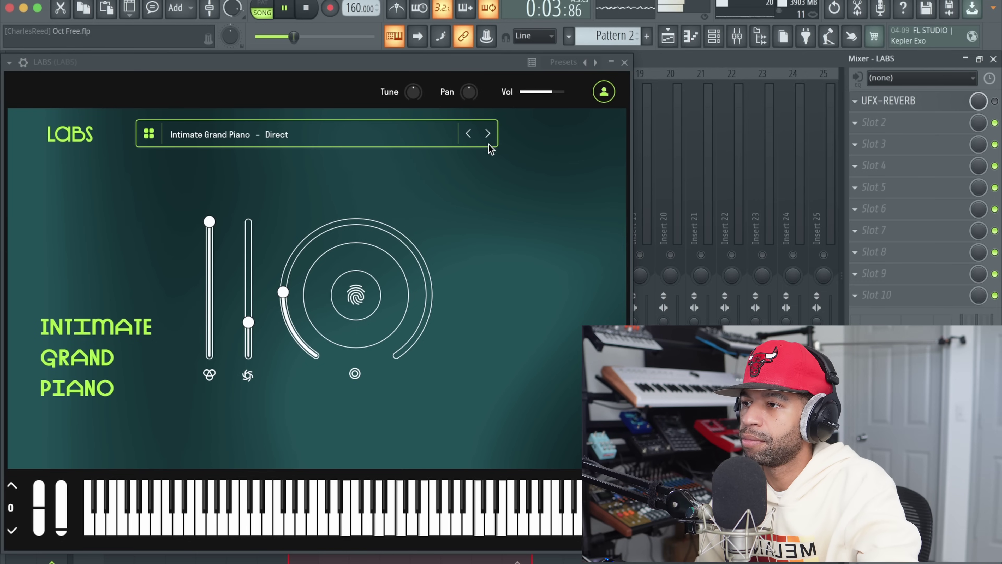
{"action": "left_click", "coordinate": [489, 137]}
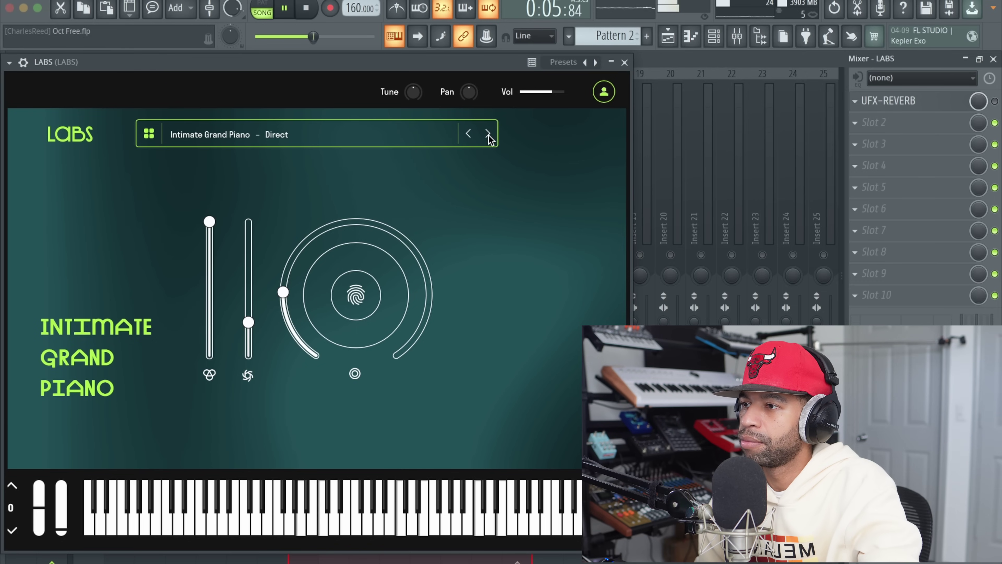
{"action": "left_click", "coordinate": [489, 136]}
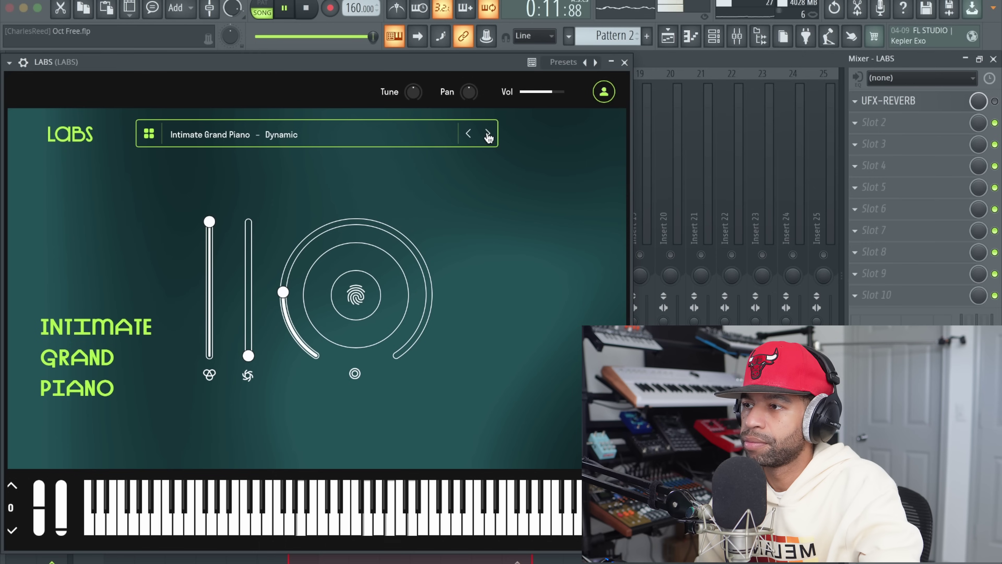
{"action": "left_click", "coordinate": [488, 136]}
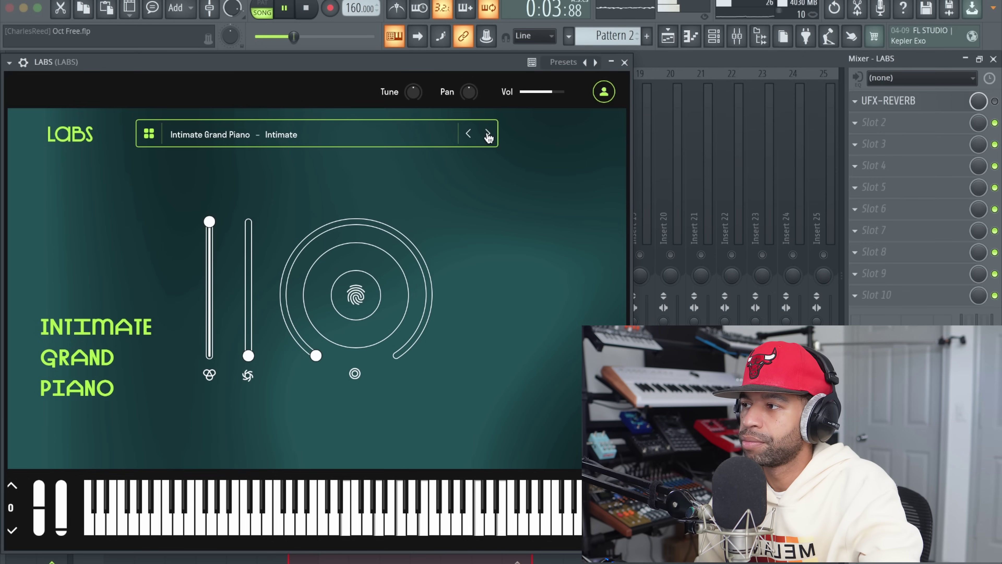
{"action": "left_click", "coordinate": [489, 136]}
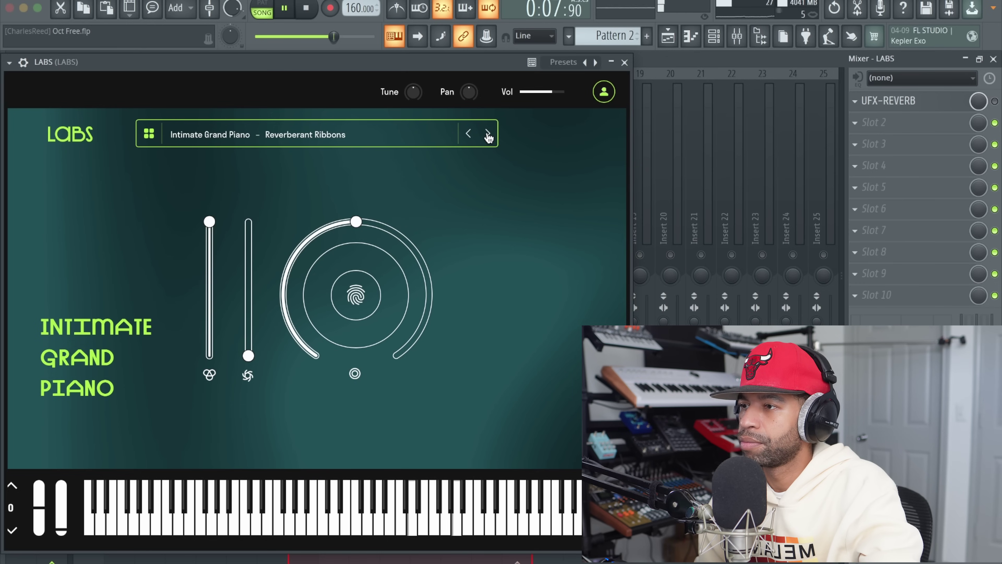
{"action": "left_click", "coordinate": [488, 137]}
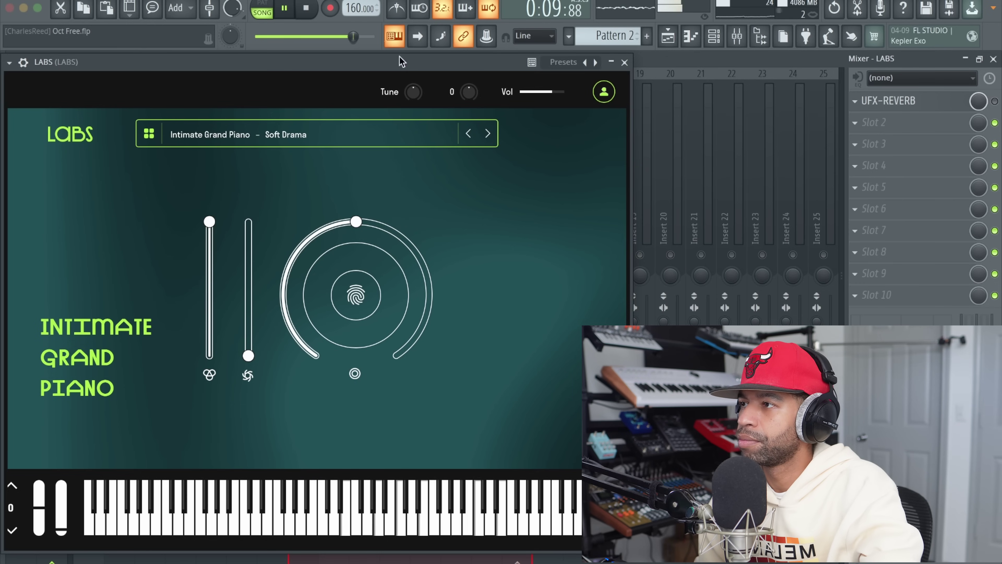
{"action": "key", "text": "space"}
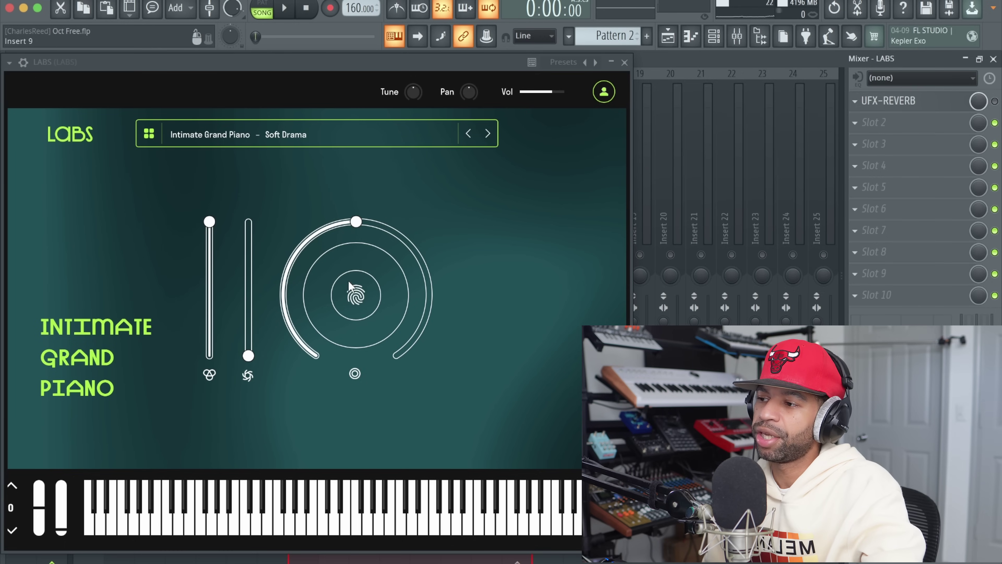
- Reveal the piano's effect choices and, during playback, raise Dynamics to 0.64 and Reverb to 0.86
{"action": "left_click", "coordinate": [356, 297]}
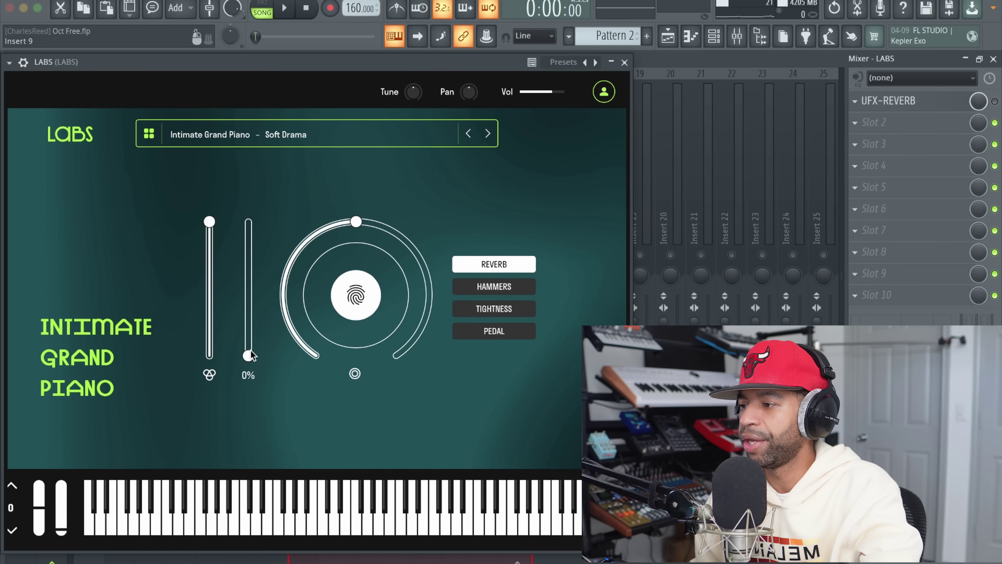
{"action": "key", "text": "space"}
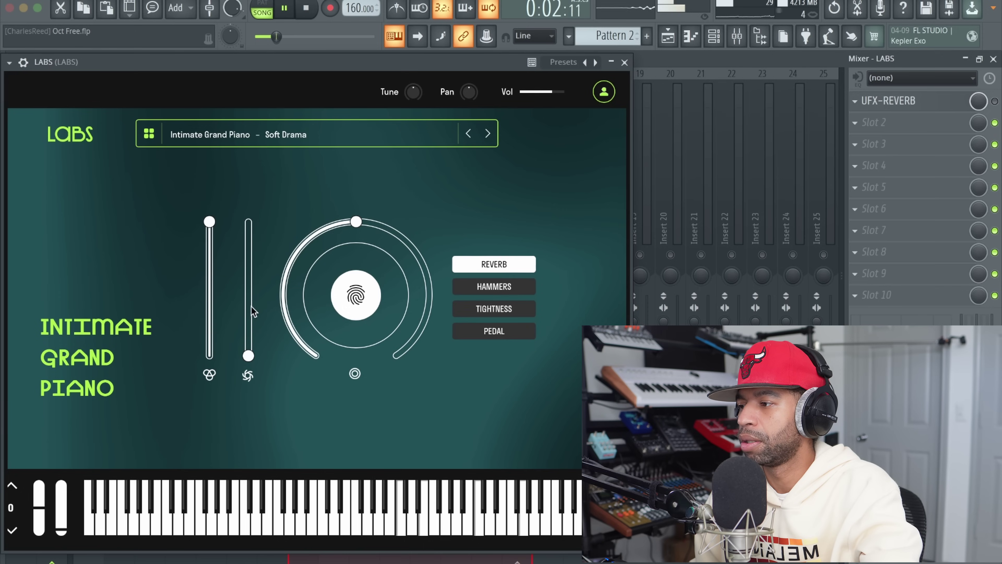
{"action": "left_click", "coordinate": [253, 357]}
{"action": "left_click_drag", "start_coordinate": [253, 357], "coordinate": [253, 271]}
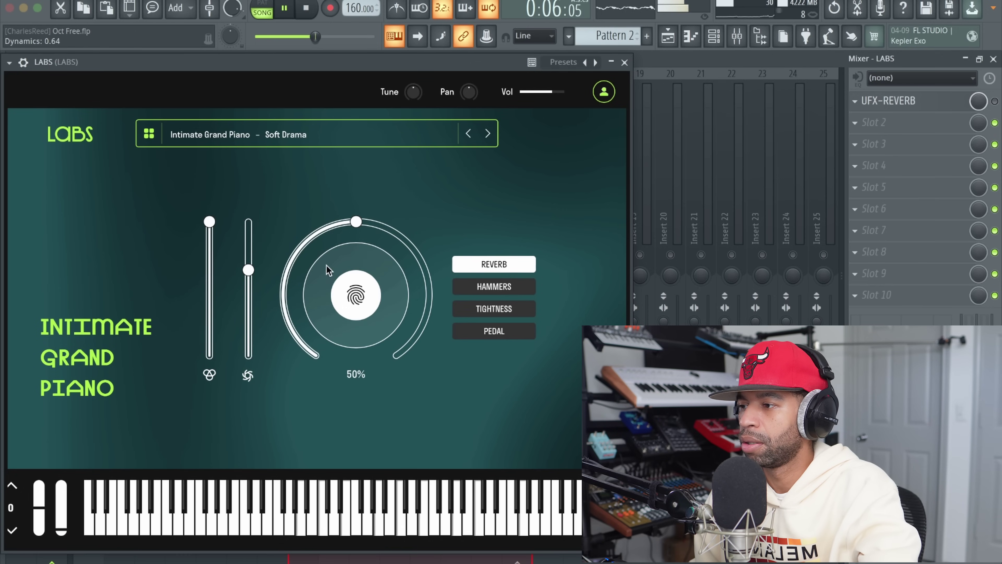
{"action": "left_click_drag", "start_coordinate": [356, 222], "coordinate": [422, 316]}
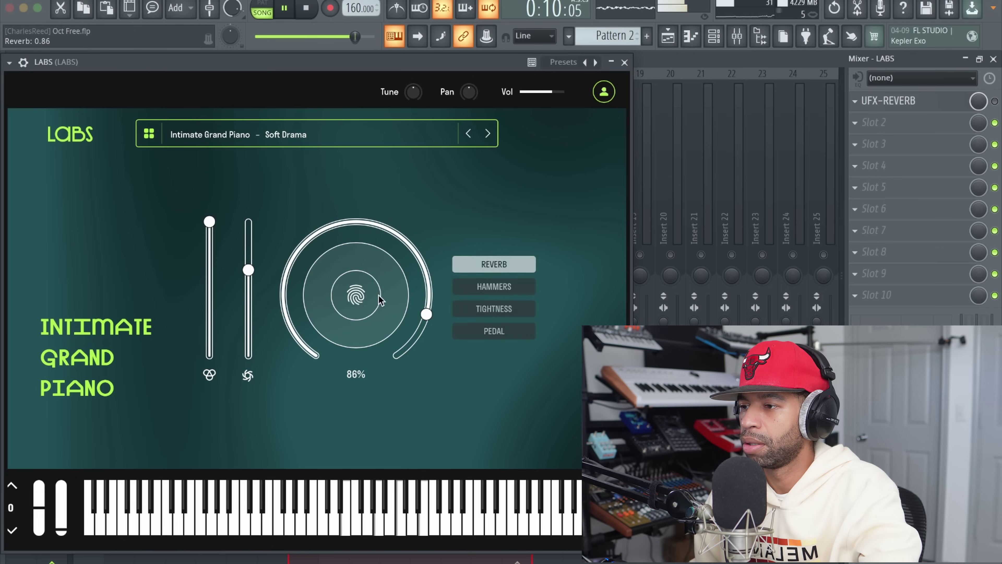
- Switch the main dial to Hammers and audition it at 0%, then raised to nearly 100%
{"action": "left_click", "coordinate": [474, 287]}
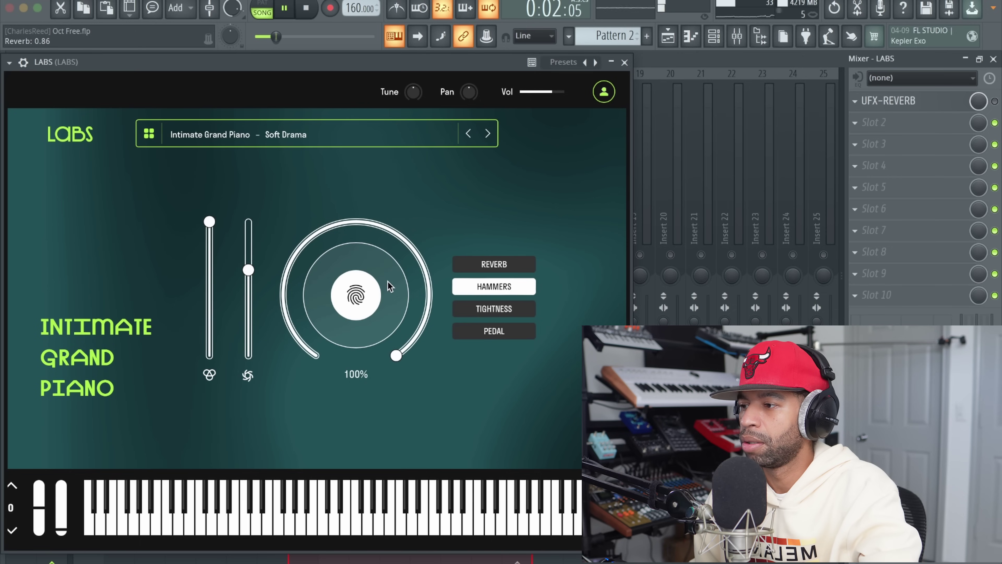
{"action": "left_click", "coordinate": [306, 8]}
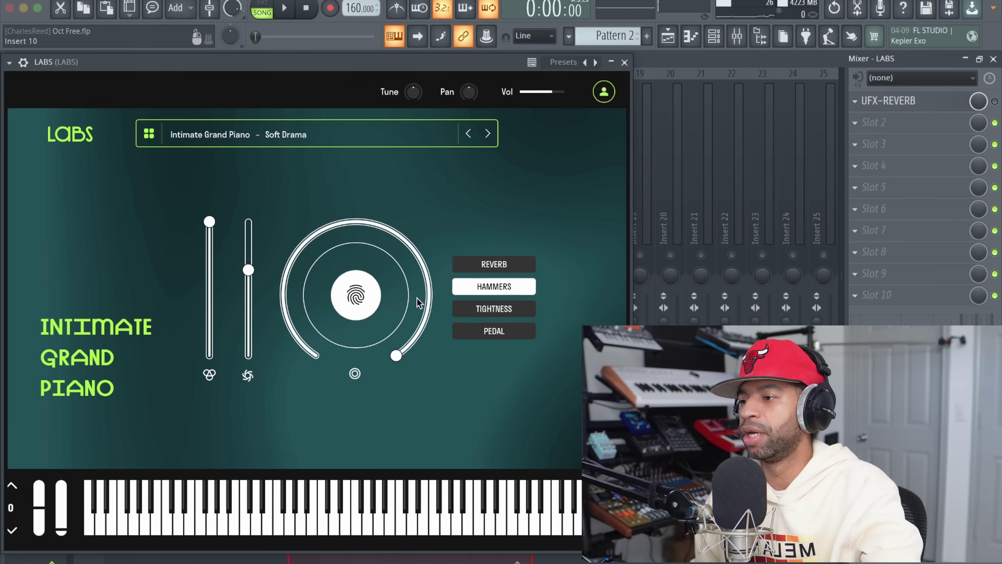
{"action": "left_click_drag", "start_coordinate": [396, 356], "coordinate": [259, 435]}
{"action": "key", "text": "space"}
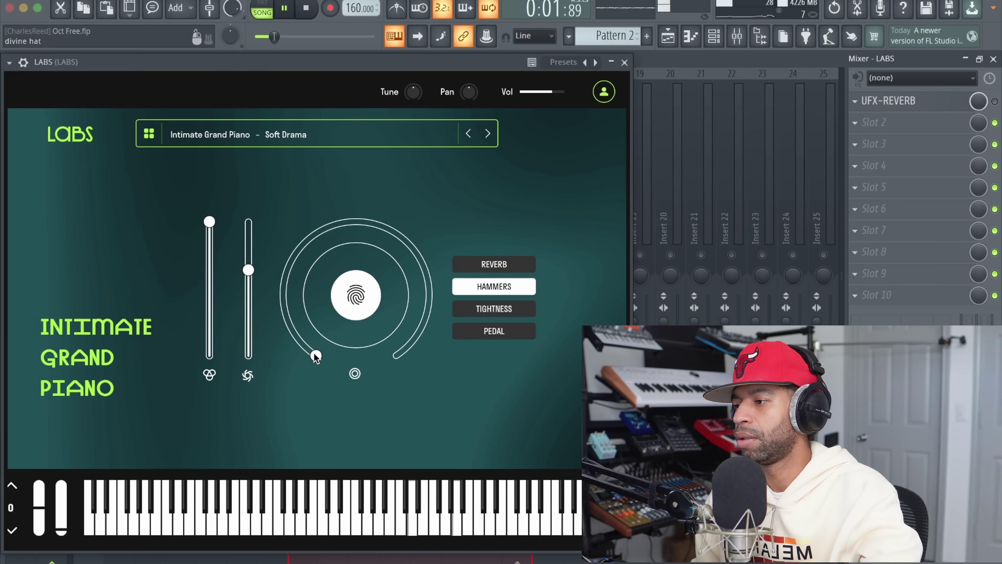
{"action": "mouse_move", "coordinate": [312, 343]}
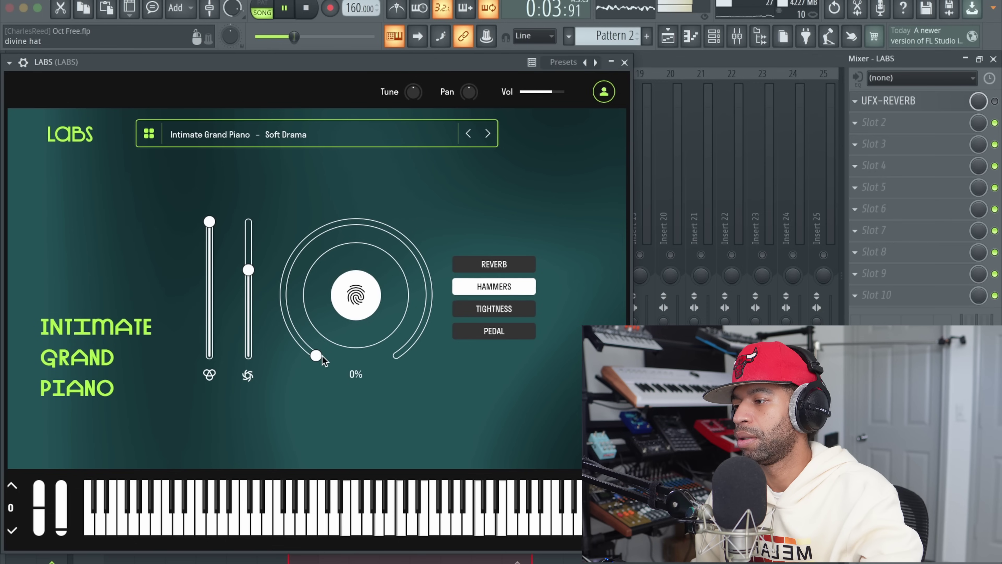
{"action": "left_click_drag", "start_coordinate": [315, 355], "coordinate": [402, 363]}
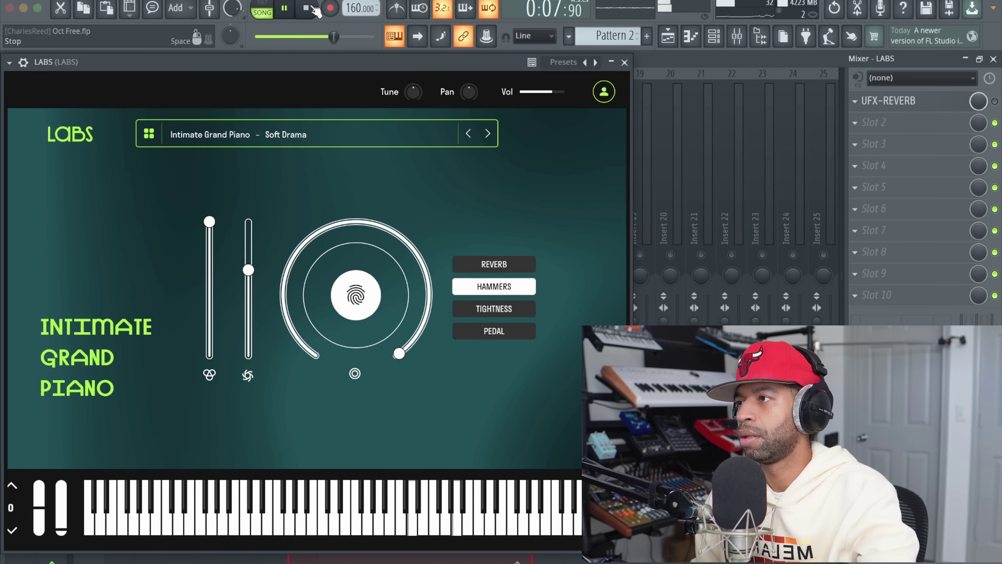
{"action": "left_click", "coordinate": [309, 7]}
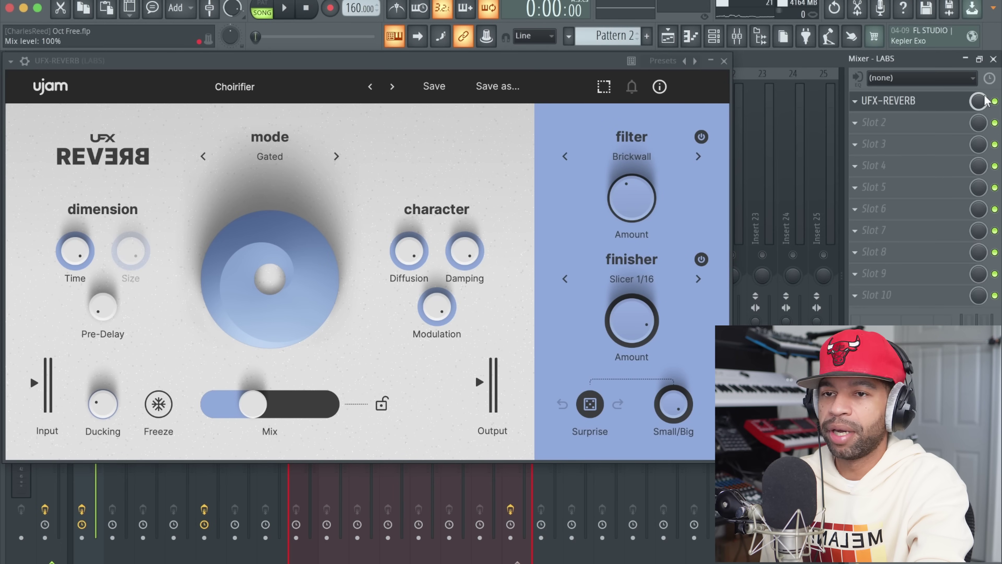
- Compare the piano loop with the UFX-REVERB mixer effect bypassed and enabled
{"action": "left_click", "coordinate": [995, 102]}
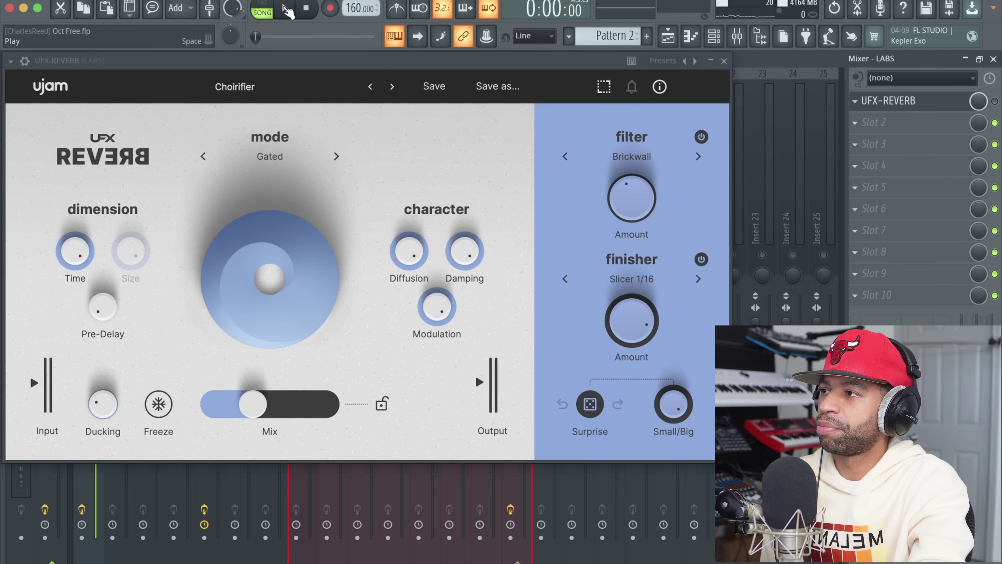
{"action": "left_click", "coordinate": [288, 10]}
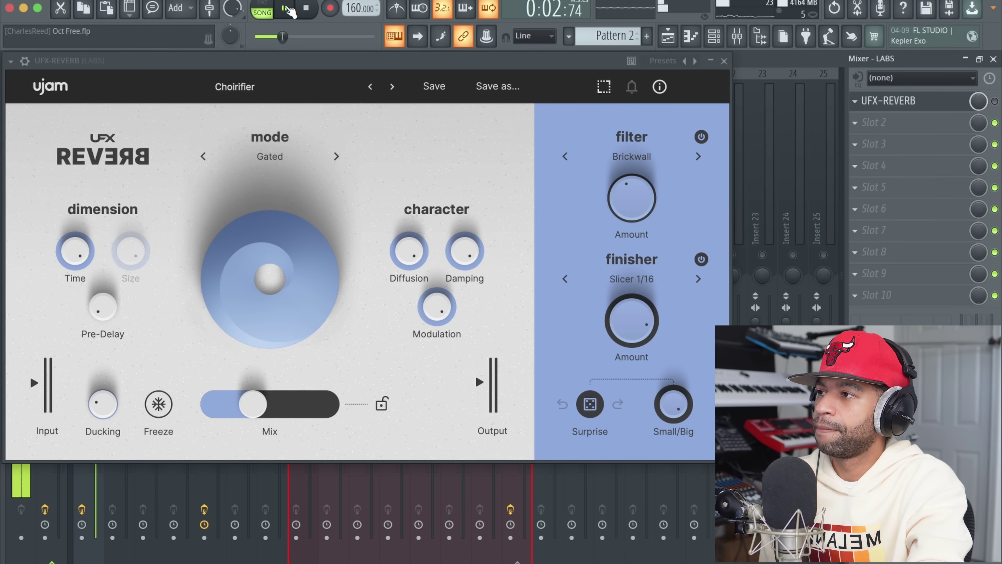
{"action": "left_click", "coordinate": [308, 10]}
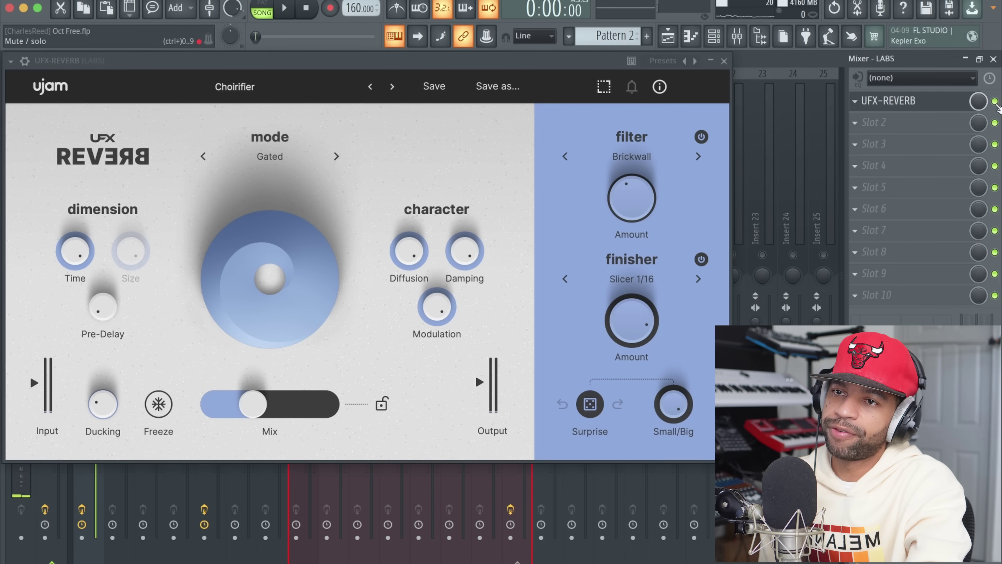
{"action": "left_click", "coordinate": [291, 9]}
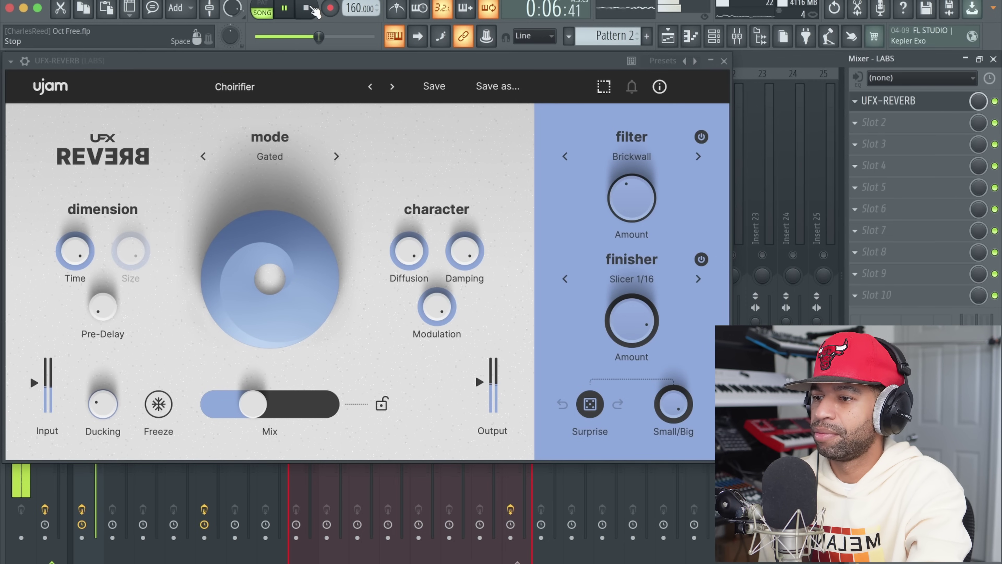
{"action": "left_click", "coordinate": [312, 8]}
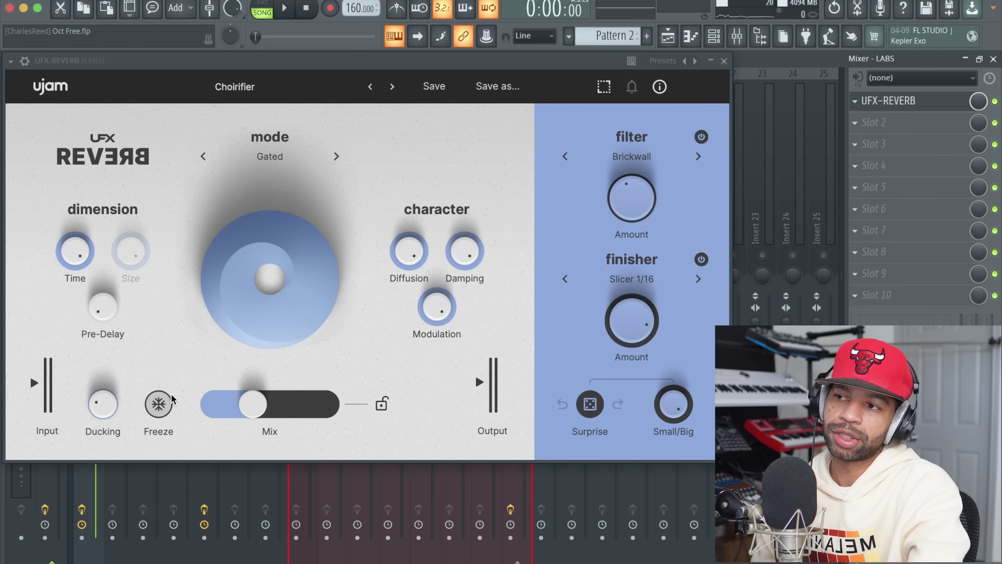
- Examine the available filter types and the finisher categories in UFX-REVERB without changing either selection
{"action": "left_click", "coordinate": [634, 157]}
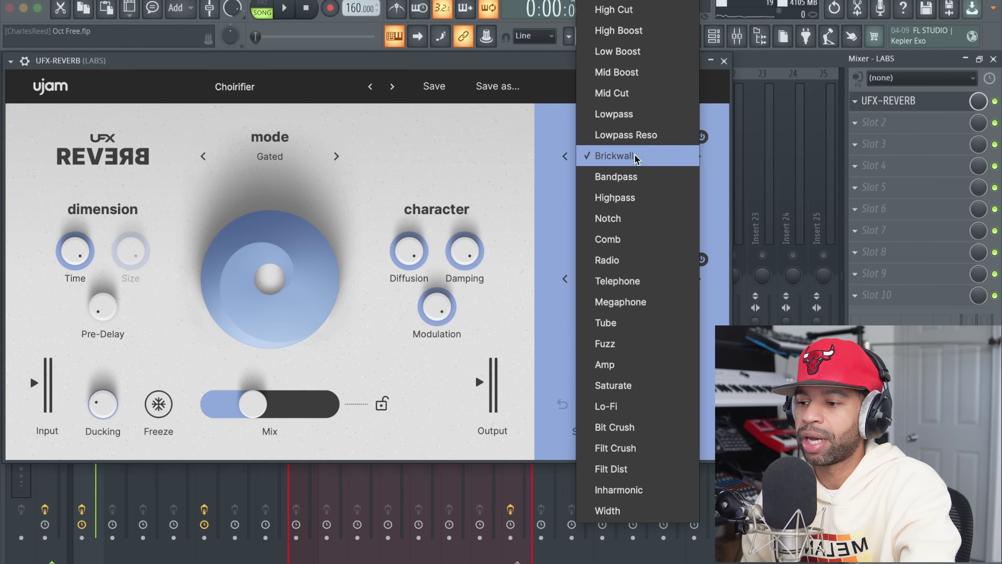
{"action": "left_click", "coordinate": [557, 135]}
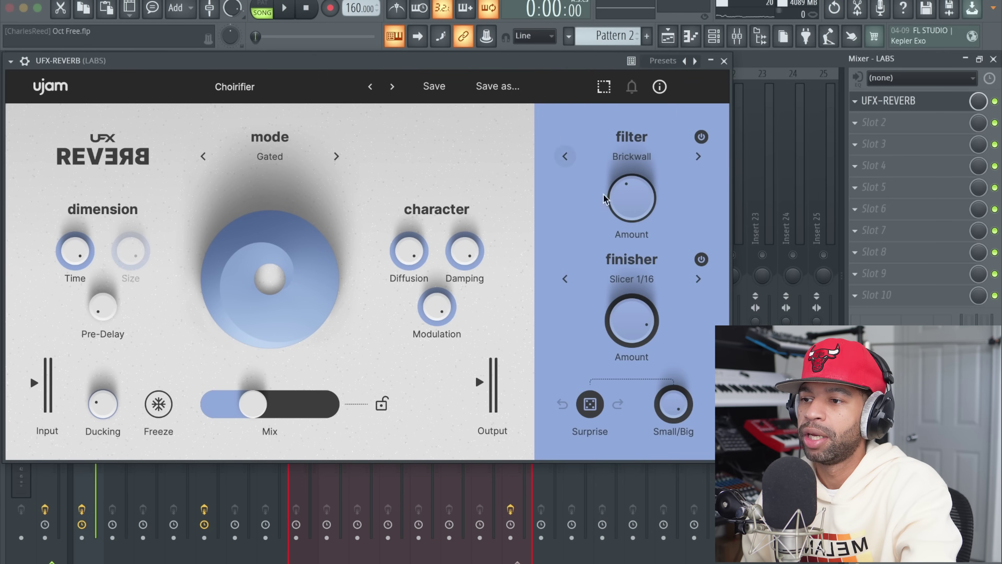
{"action": "left_click", "coordinate": [650, 283]}
{"action": "mouse_move", "coordinate": [621, 324]}
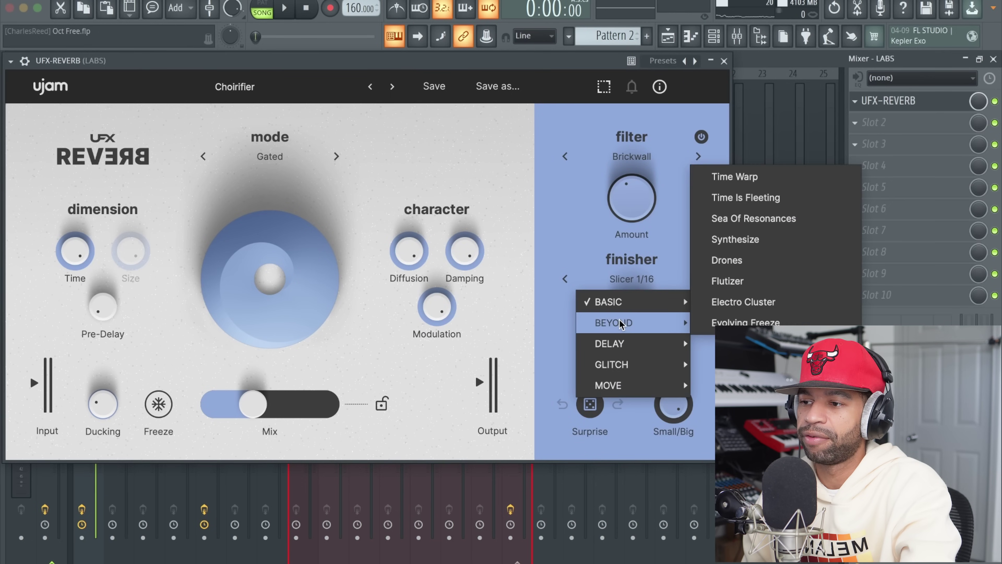
{"action": "mouse_move", "coordinate": [651, 311]}
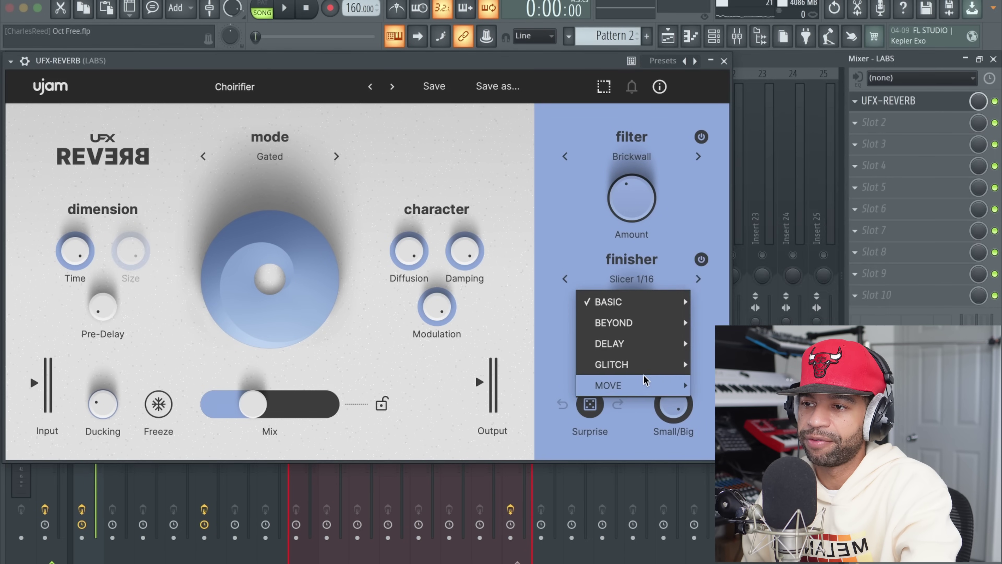
{"action": "mouse_move", "coordinate": [645, 381]}
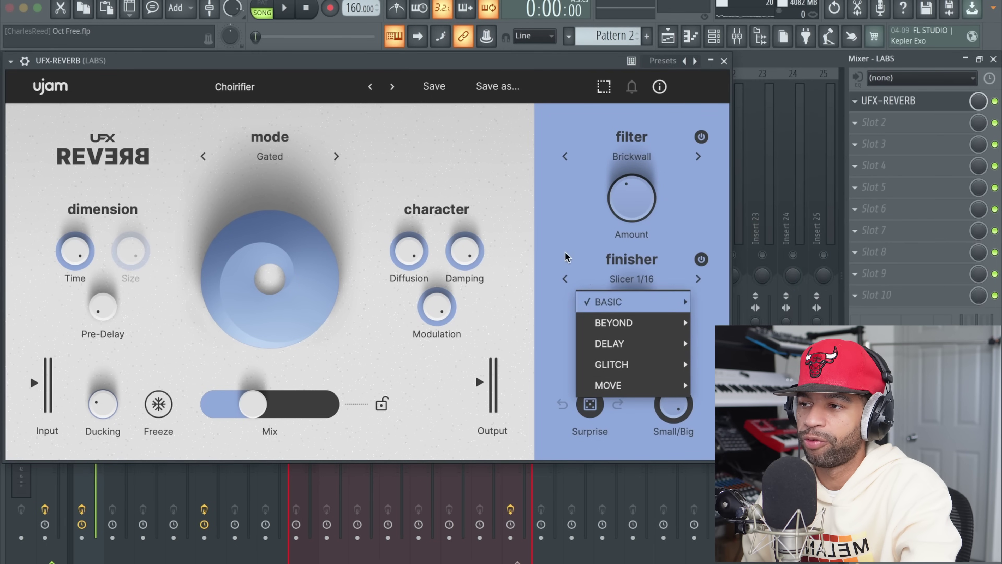
{"action": "left_click", "coordinate": [552, 206]}
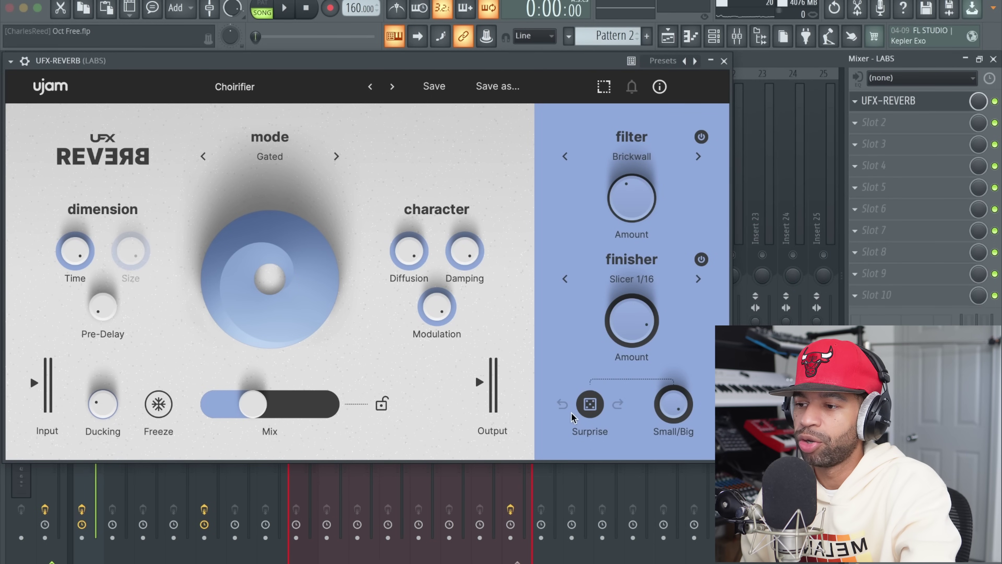
- Randomize the UFX-REVERB settings with Surprise and audition the result on the loop
{"action": "left_click", "coordinate": [590, 403]}
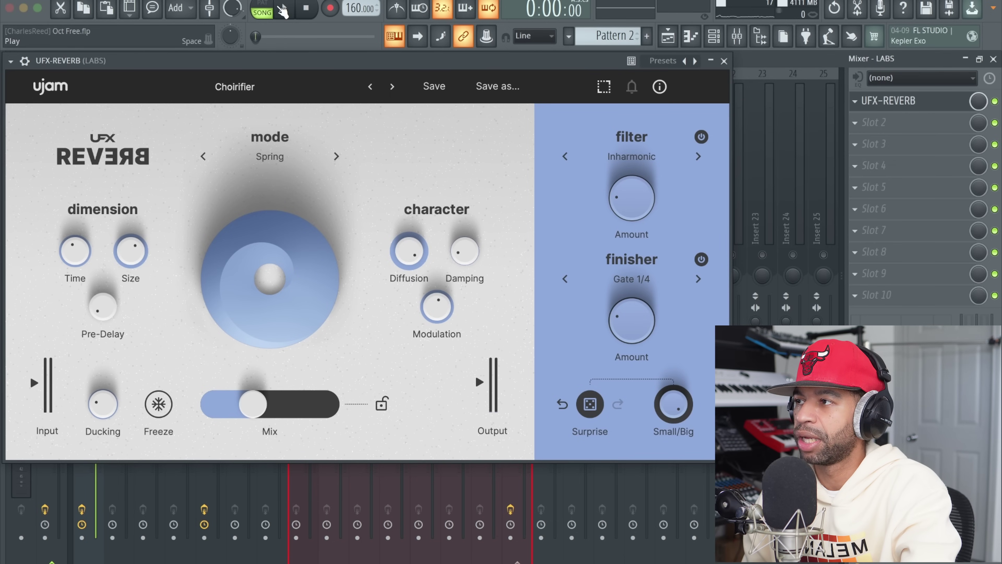
{"action": "left_click", "coordinate": [285, 9]}
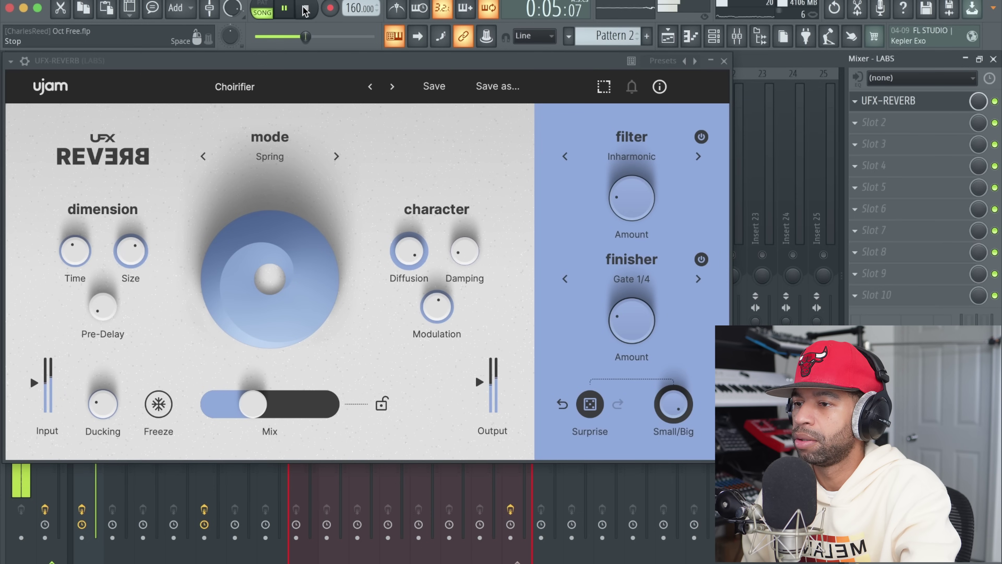
{"action": "left_click", "coordinate": [305, 9]}
- Switch off the finisher and filter sections of the reverb, then raise its Mix to 0.48 during playback
{"action": "left_click", "coordinate": [702, 259]}
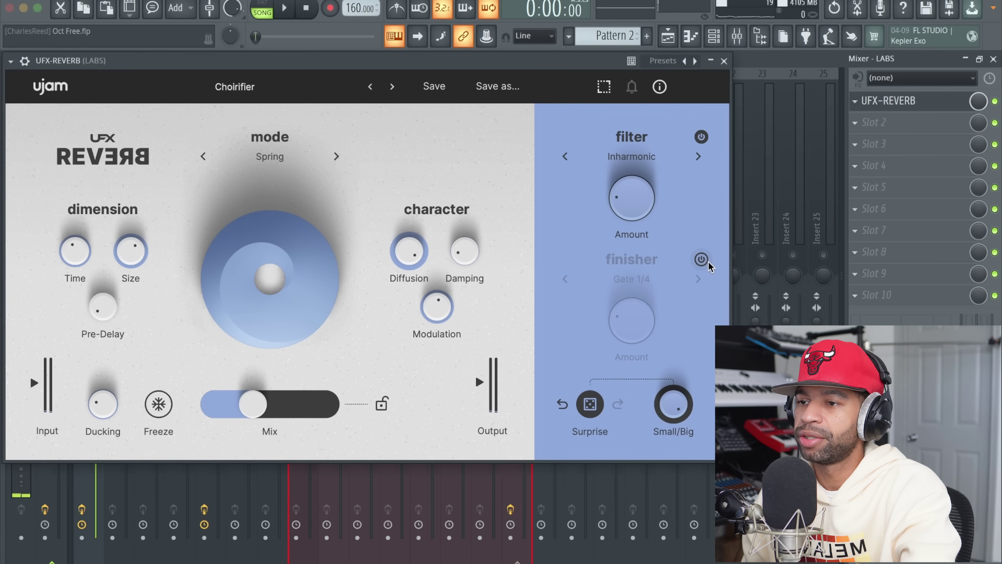
{"action": "left_click", "coordinate": [701, 137]}
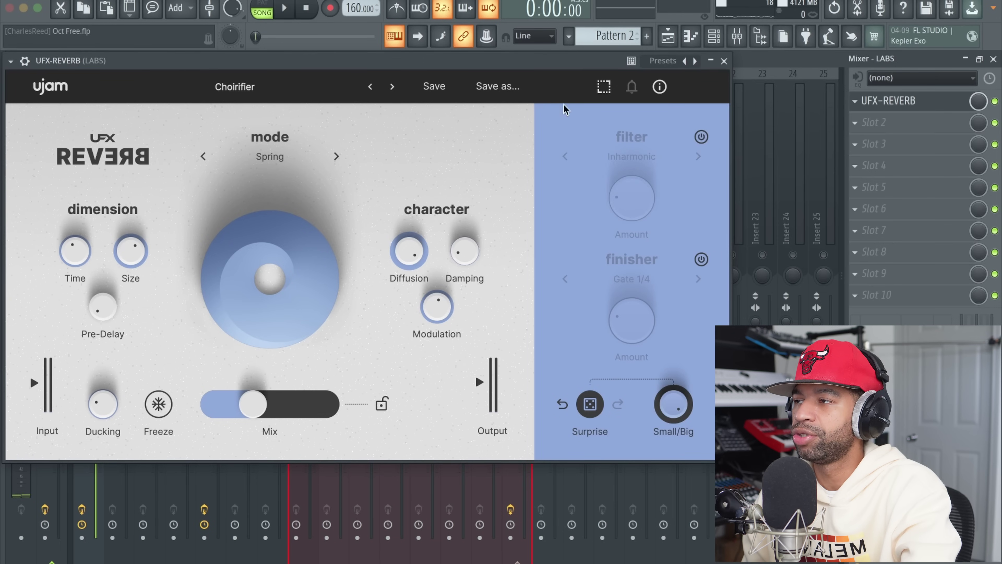
{"action": "left_click", "coordinate": [284, 8]}
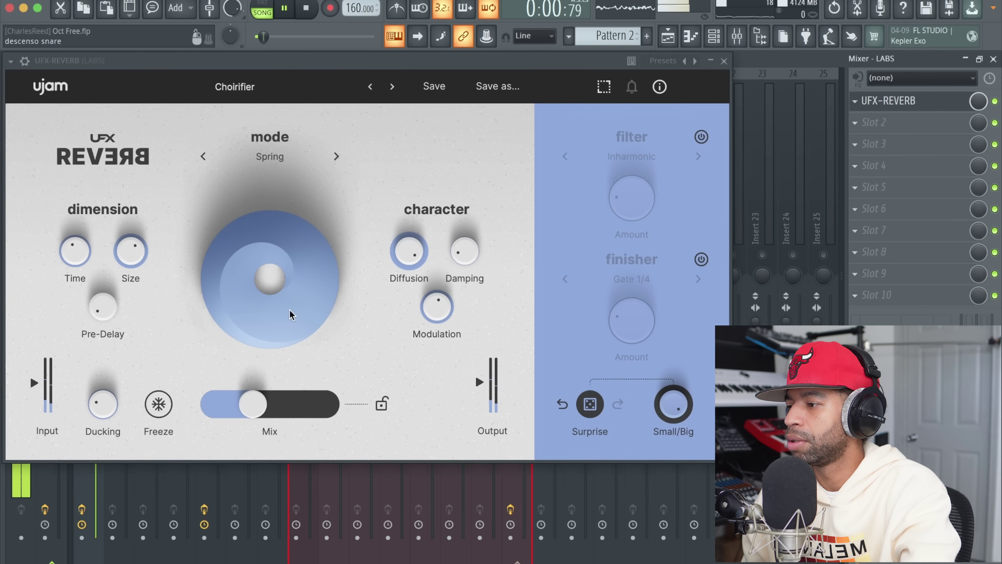
{"action": "left_click_drag", "start_coordinate": [255, 403], "coordinate": [276, 413]}
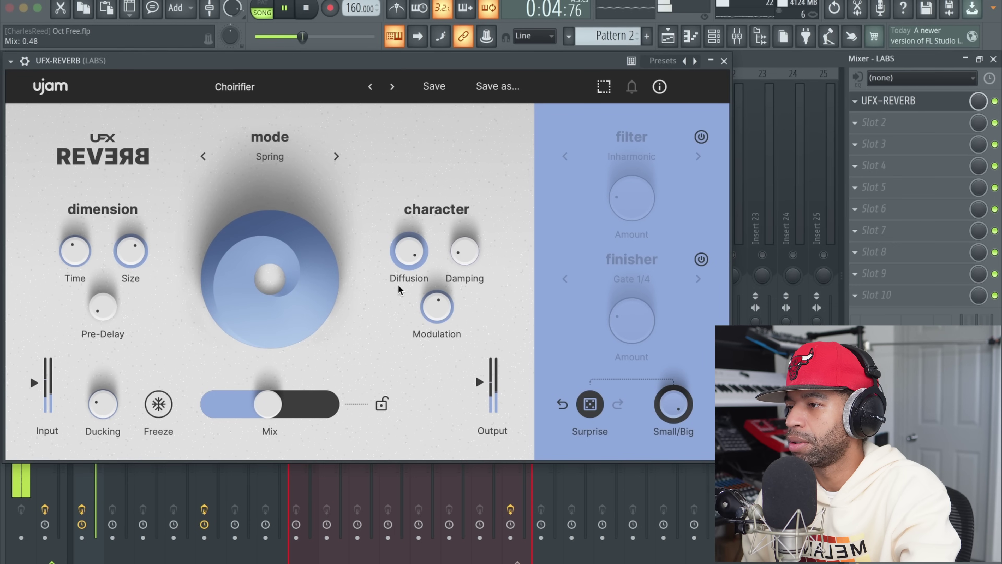
- Lower the reverb's Diffusion, raise its Damping and reduce its Size during playback, stopping the loop at the end
{"action": "left_click_drag", "start_coordinate": [405, 248], "coordinate": [404, 293]}
{"action": "left_click_drag", "start_coordinate": [458, 257], "coordinate": [483, 185]}
{"action": "left_click_drag", "start_coordinate": [133, 251], "coordinate": [122, 304]}
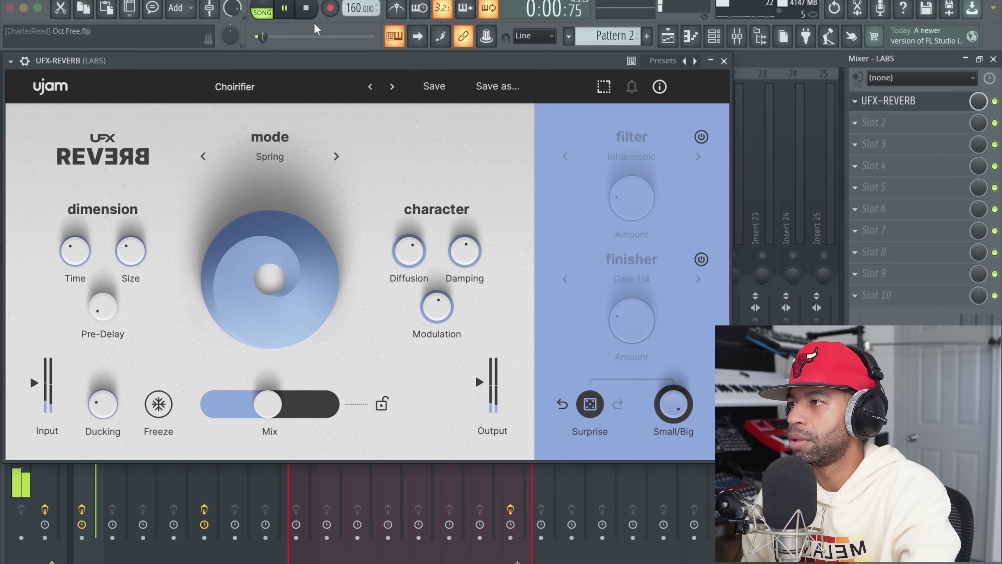
{"action": "left_click", "coordinate": [306, 8]}
- Change the reverb mode to Reverse and audition it on the piano loop
{"action": "left_click", "coordinate": [270, 156]}
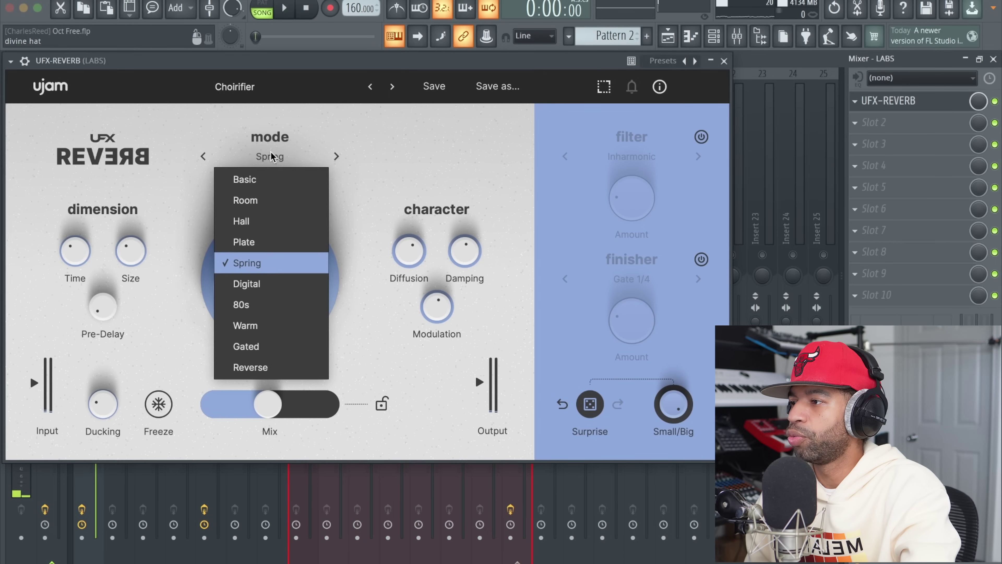
{"action": "left_click", "coordinate": [276, 368]}
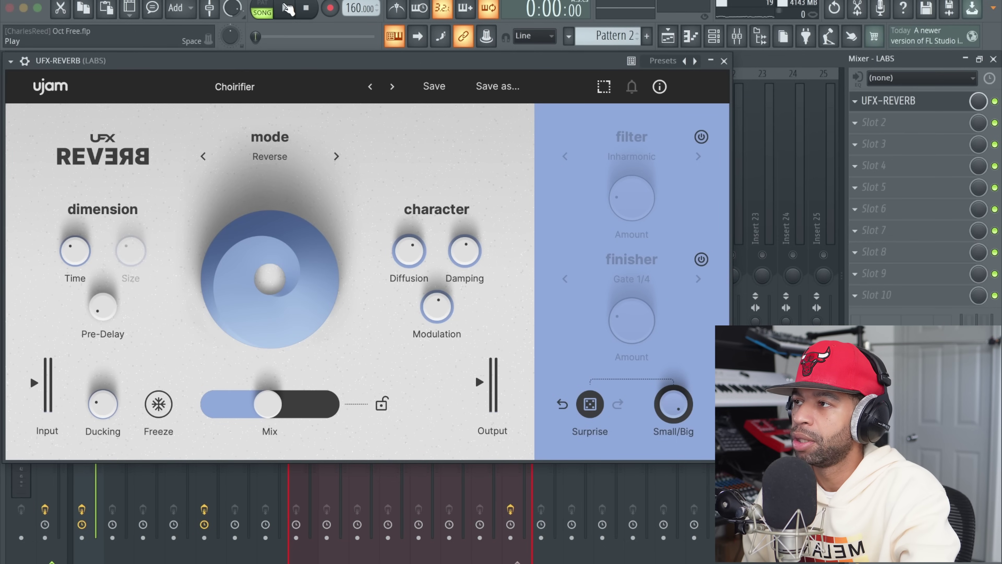
{"action": "left_click", "coordinate": [288, 8]}
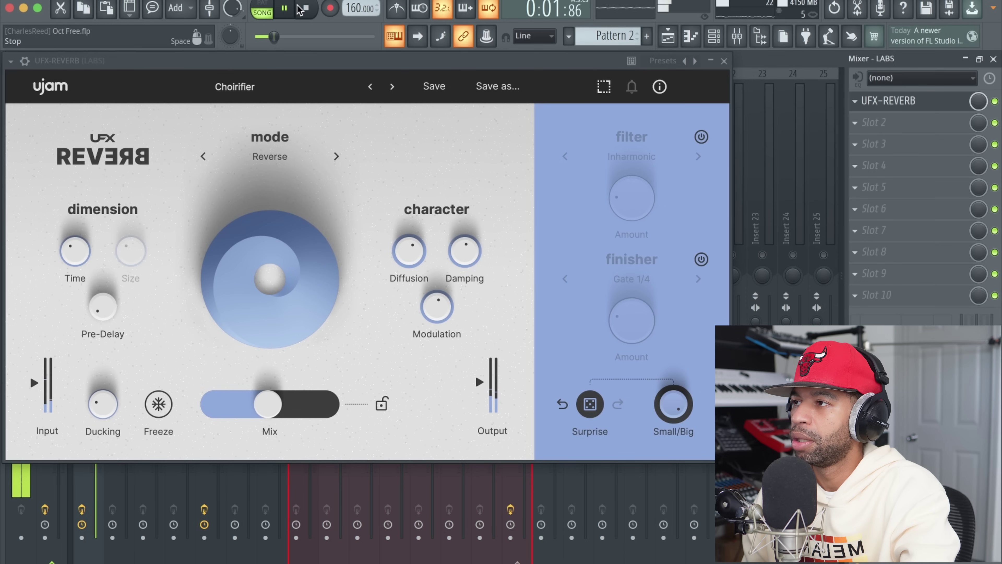
{"action": "left_click", "coordinate": [304, 9]}
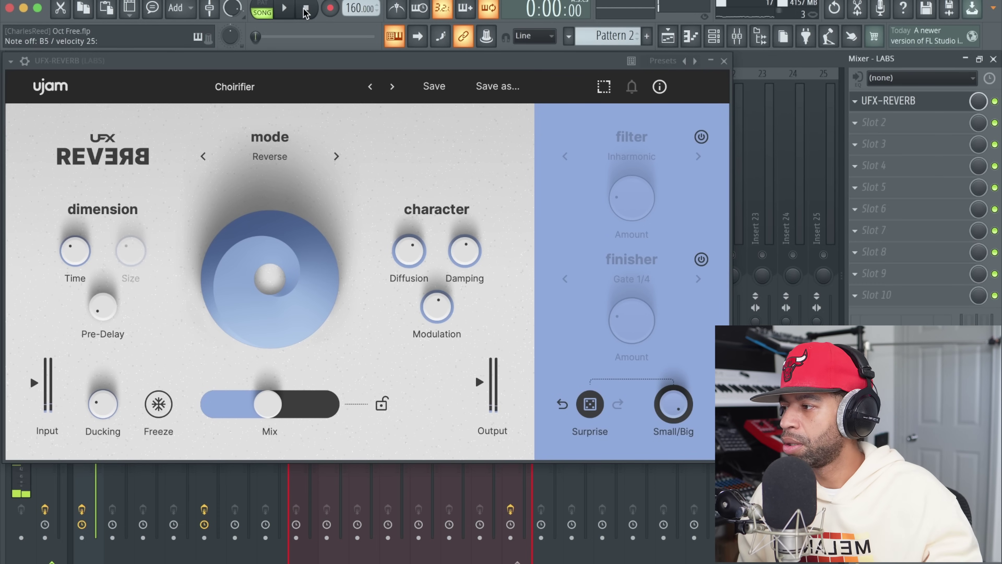
- Raise the Time and Pre-Delay amounts of the Reverse reverb
{"action": "left_click_drag", "start_coordinate": [72, 250], "coordinate": [169, 122]}
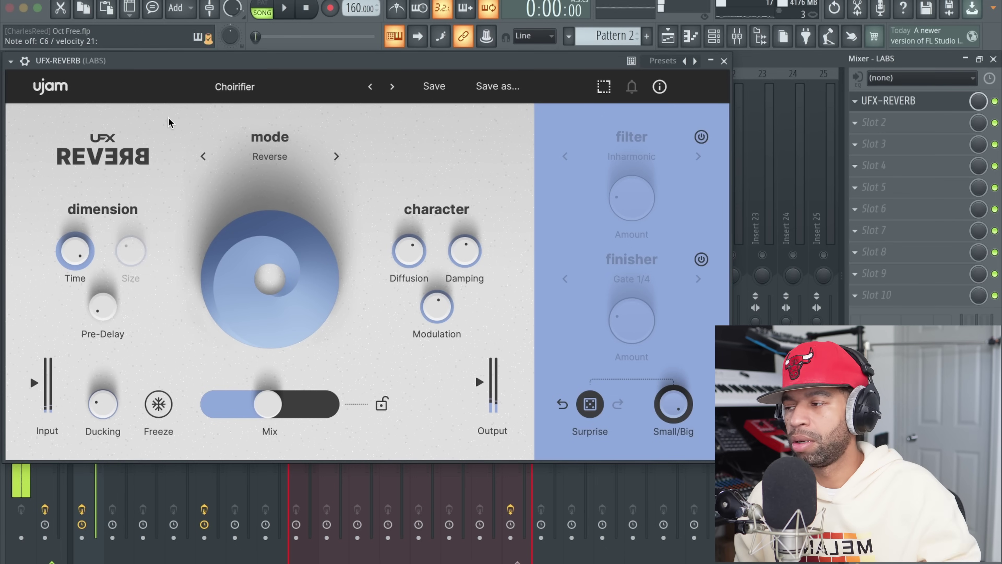
{"action": "left_click_drag", "start_coordinate": [102, 307], "coordinate": [153, 197]}
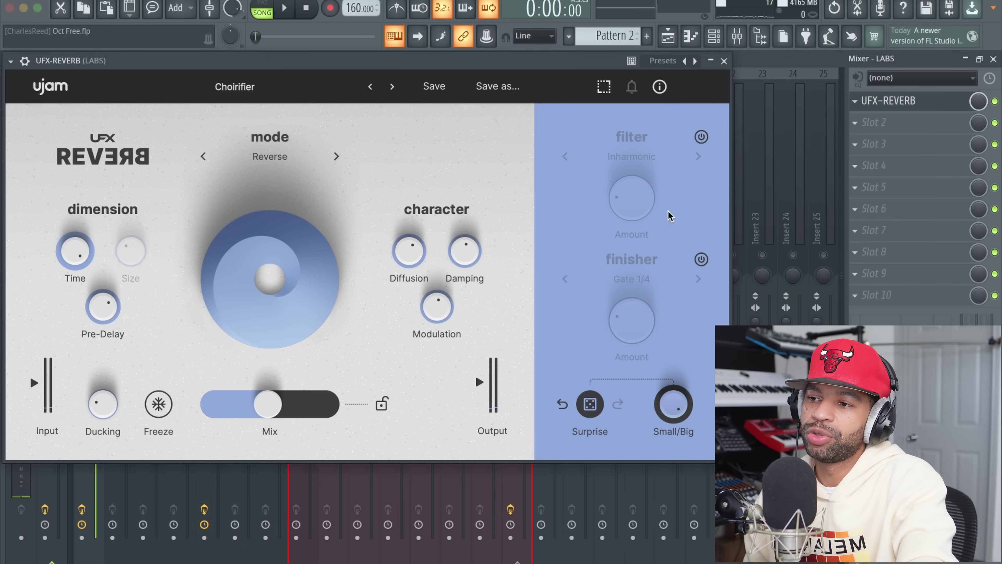
- Switch on the reverb's finisher, choose the Basic effect Chorus and raise the finisher Amount
{"action": "left_click", "coordinate": [701, 260]}
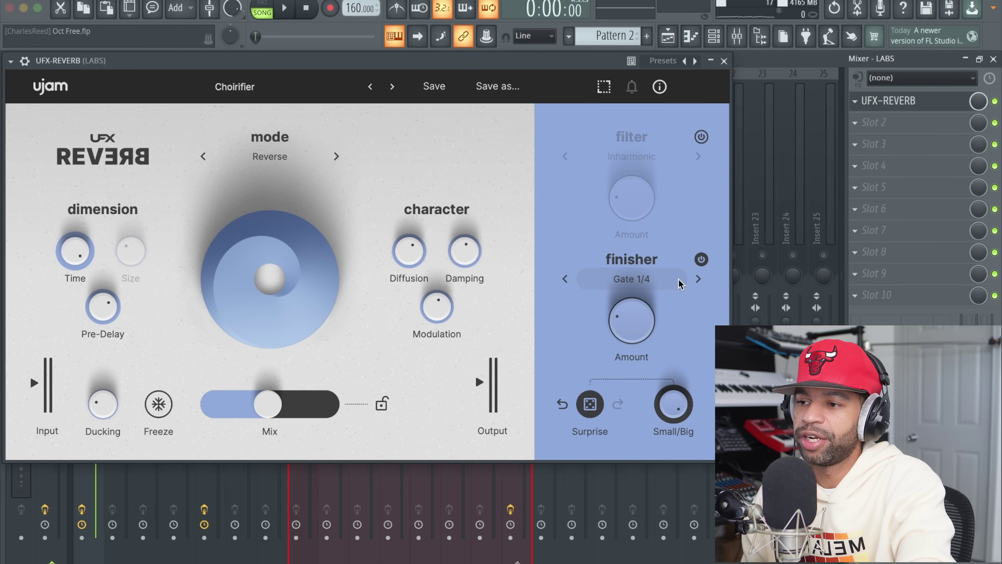
{"action": "left_click", "coordinate": [640, 277]}
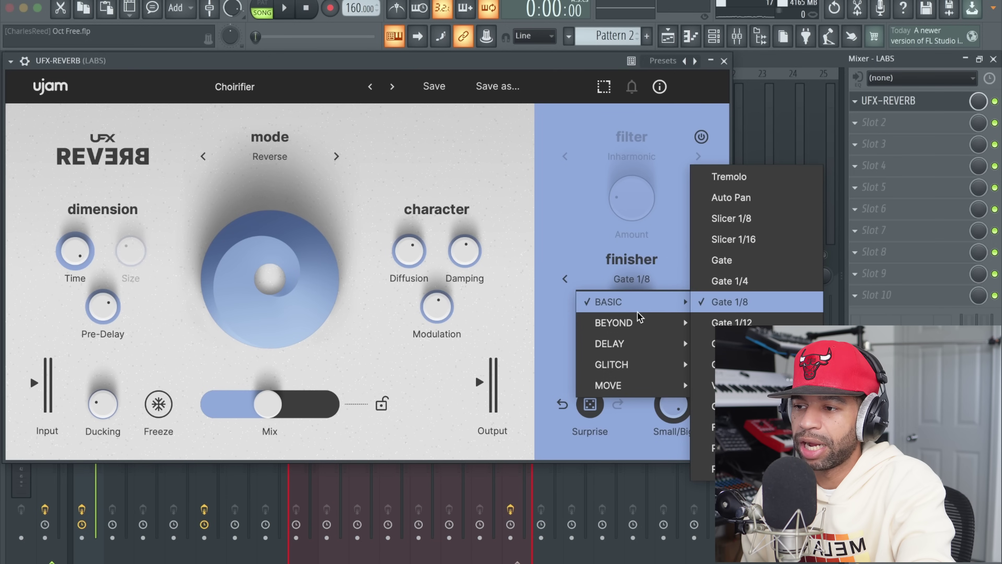
{"action": "mouse_move", "coordinate": [638, 320]}
{"action": "mouse_move", "coordinate": [639, 302]}
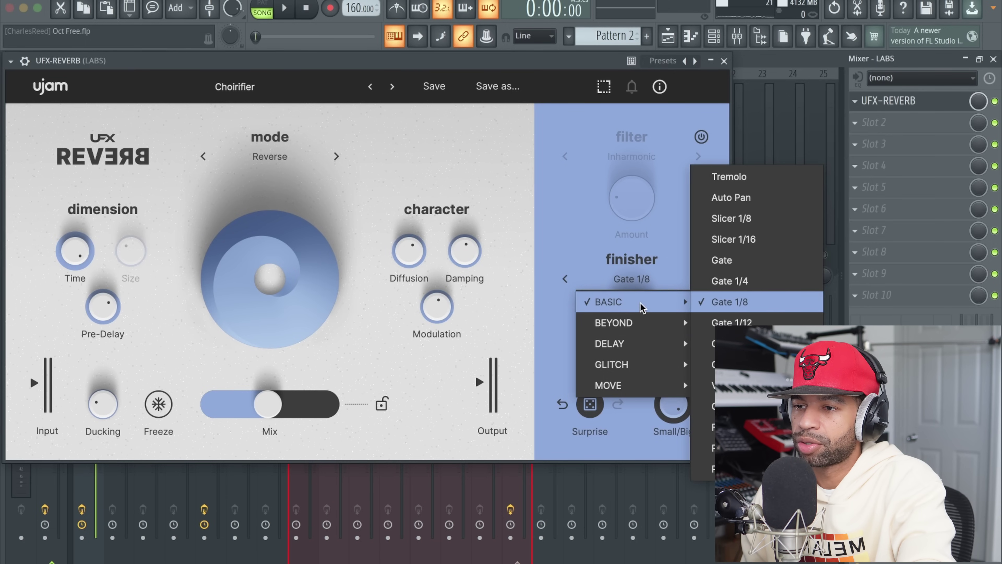
{"action": "left_click", "coordinate": [710, 406]}
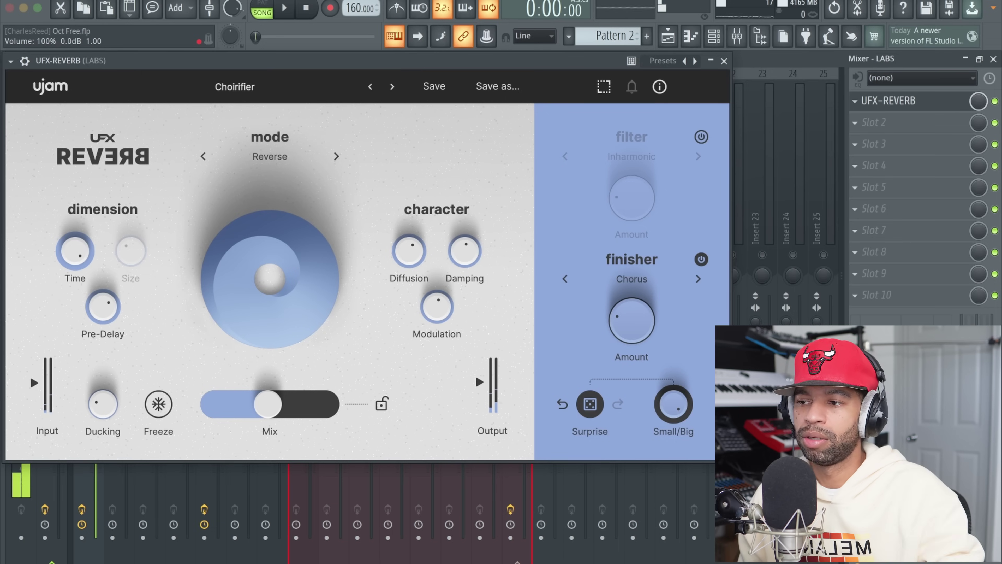
{"action": "left_click_drag", "start_coordinate": [625, 327], "coordinate": [707, 210]}
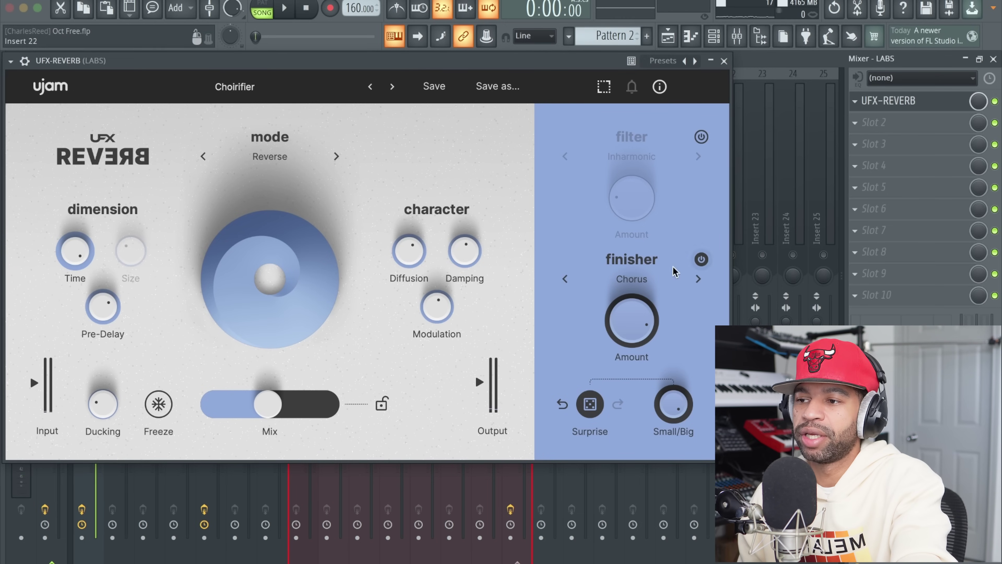
- Change the finisher effect to Flanger from the Basic category
{"action": "left_click", "coordinate": [634, 278]}
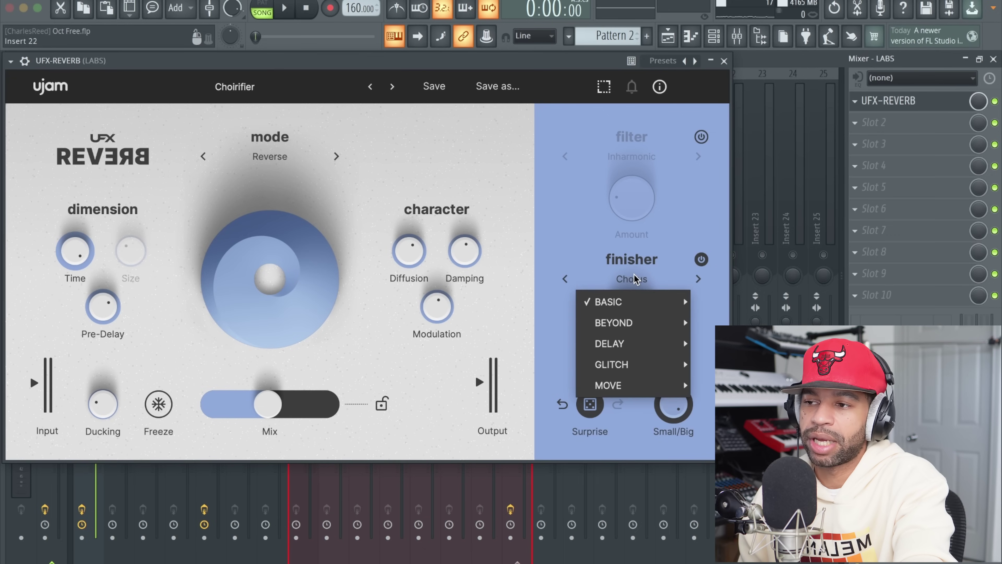
{"action": "mouse_move", "coordinate": [642, 311]}
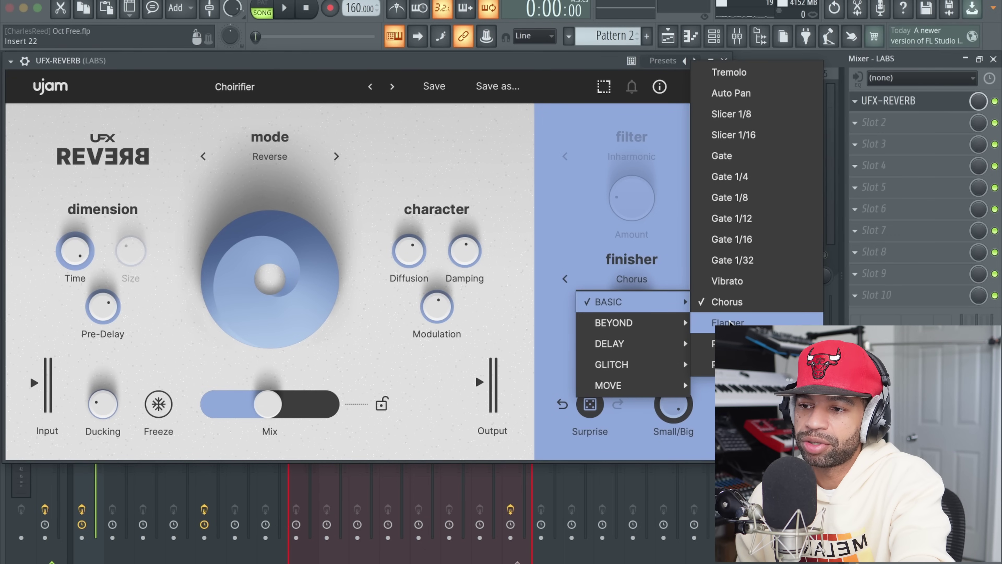
{"action": "left_click", "coordinate": [728, 322]}
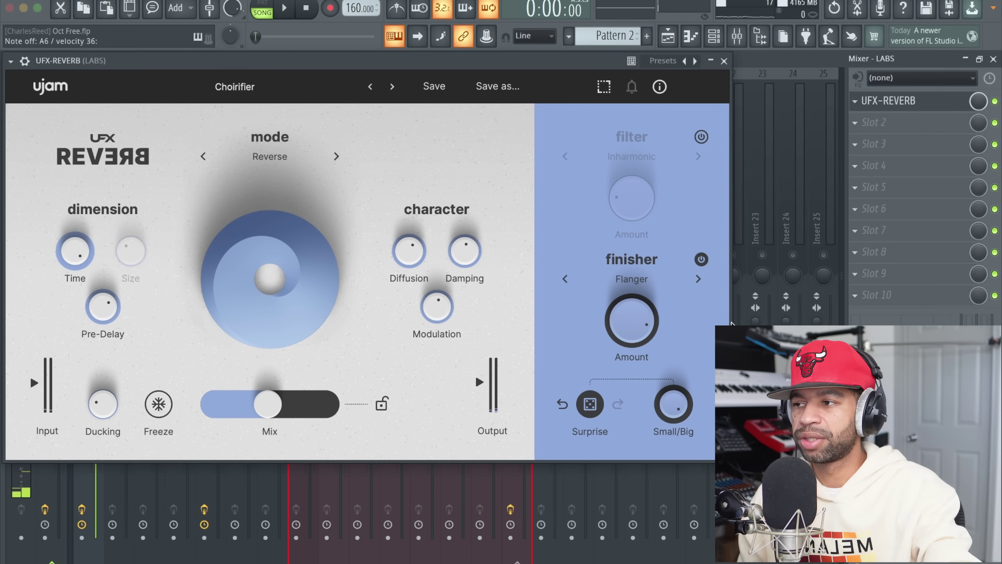
{"action": "left_click", "coordinate": [645, 278]}
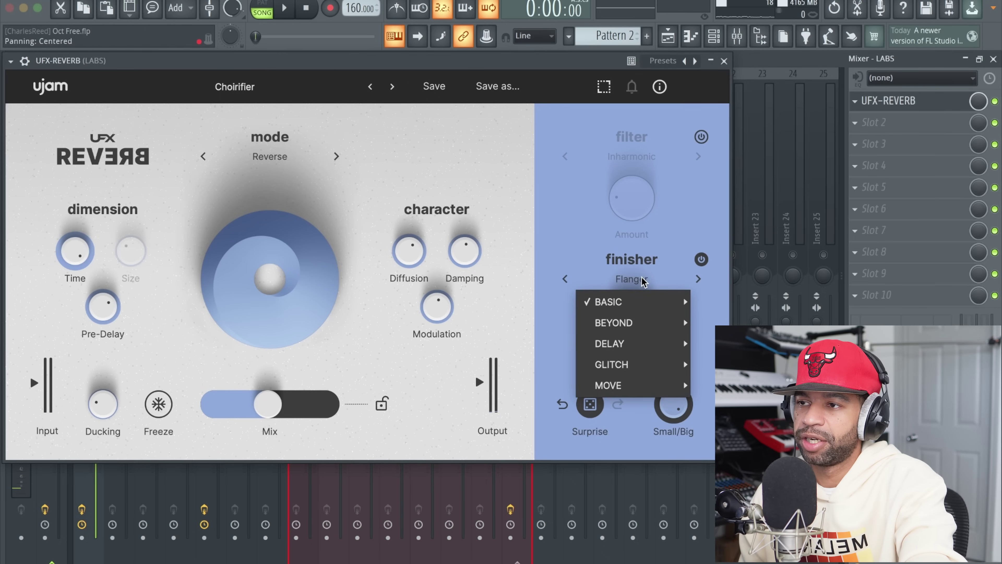
{"action": "left_click", "coordinate": [643, 159]}
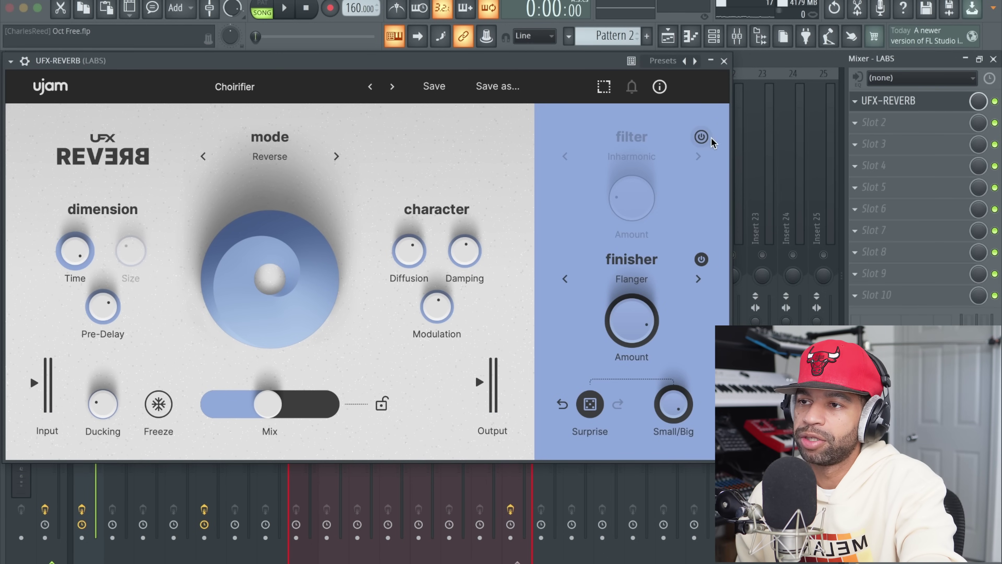
- Enable the reverb's filter section, raise its Amount and change the filter type to Saturate
{"action": "left_click", "coordinate": [702, 137]}
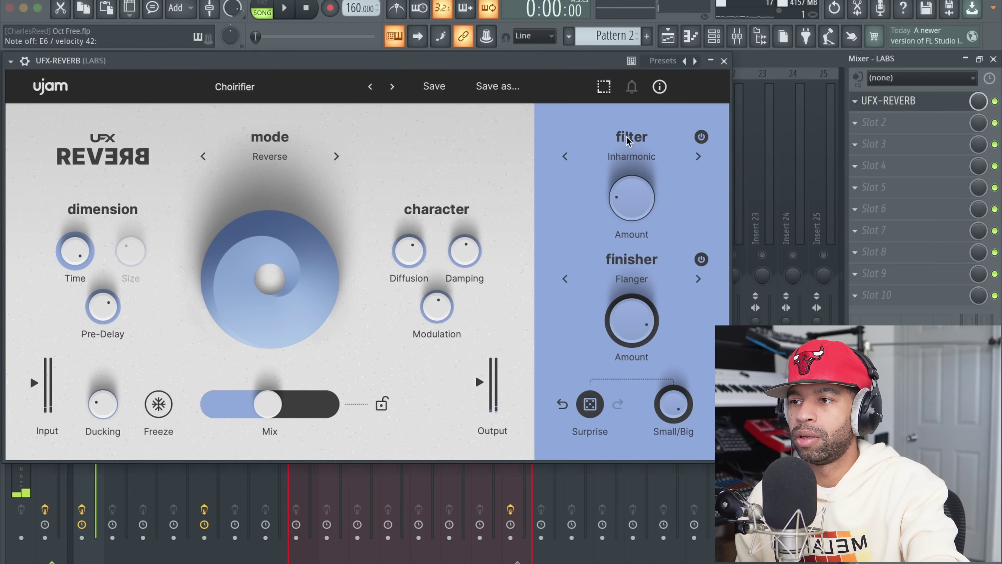
{"action": "left_click_drag", "start_coordinate": [632, 198], "coordinate": [677, 99]}
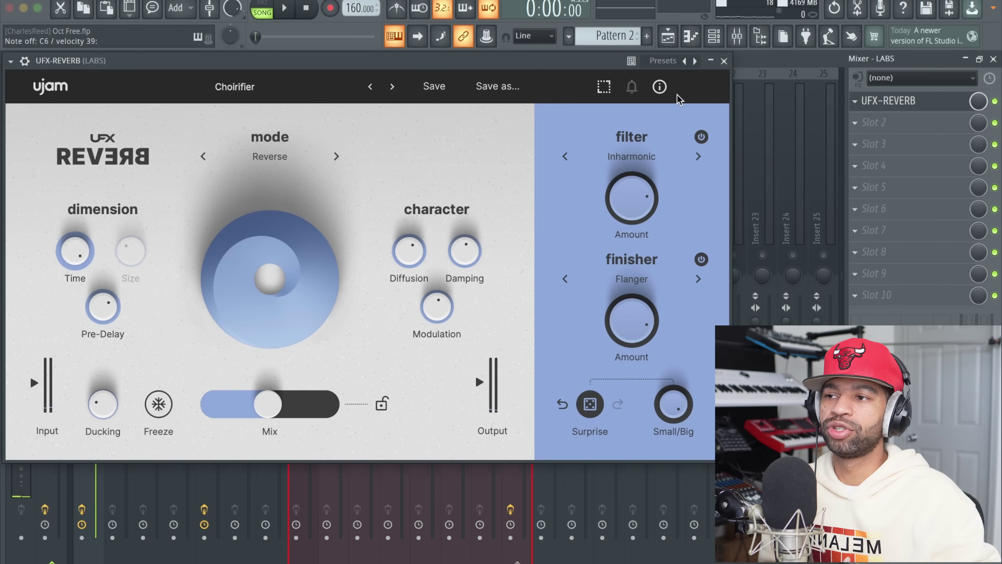
{"action": "left_click", "coordinate": [620, 161]}
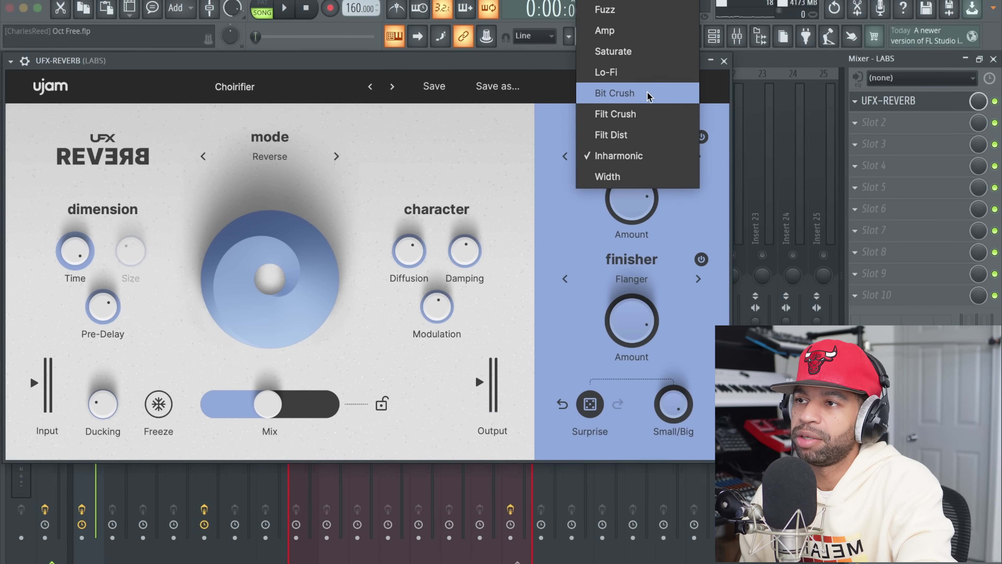
{"action": "left_click", "coordinate": [652, 53]}
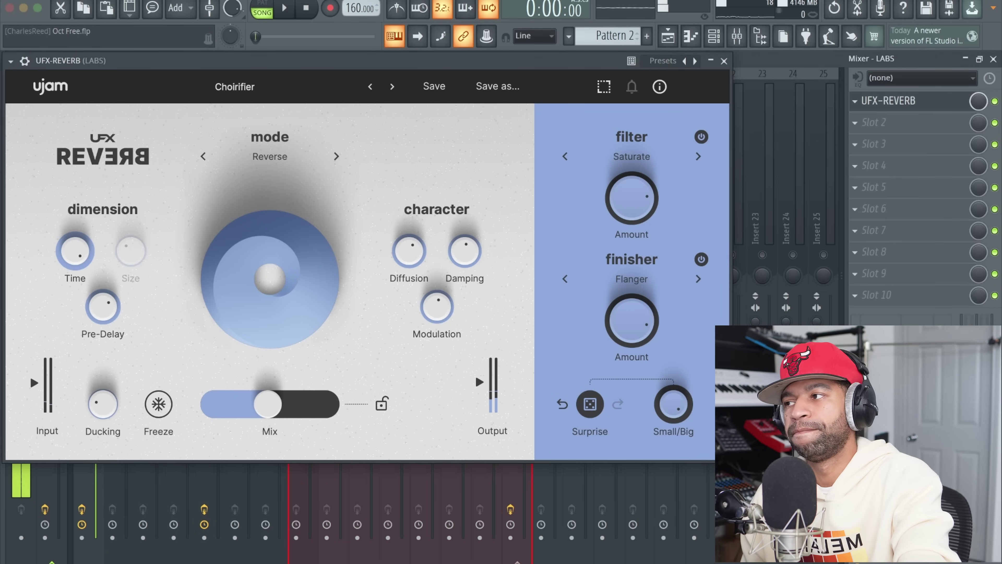
- Load the 80s Piano preset from the factory Keys category and advance to the following preset
{"action": "left_click", "coordinate": [255, 89]}
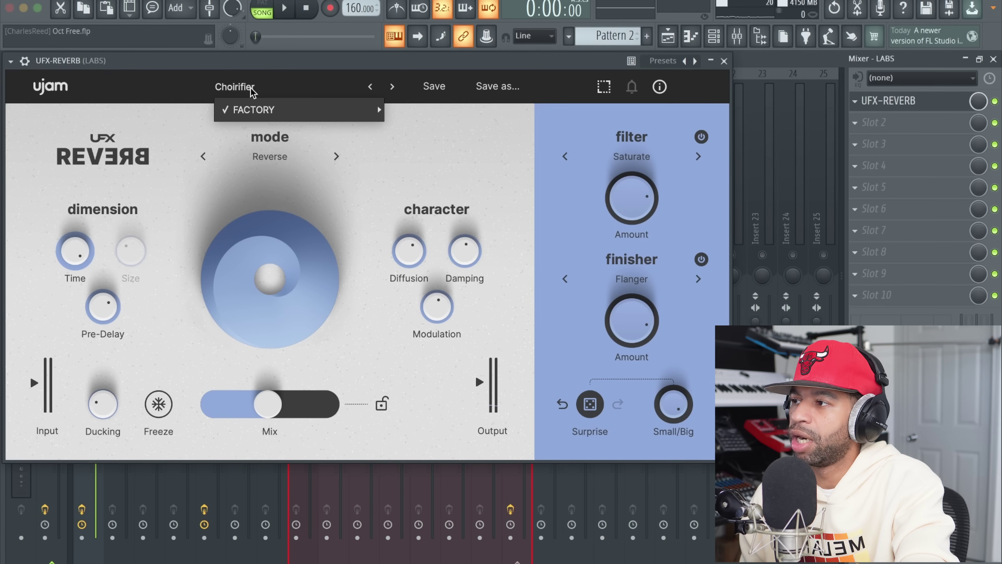
{"action": "mouse_move", "coordinate": [259, 115]}
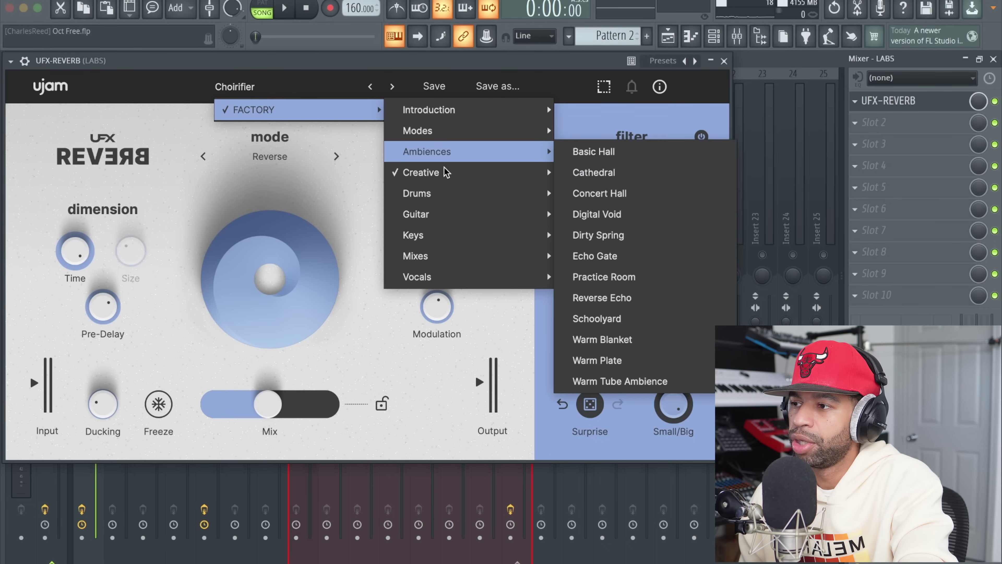
{"action": "mouse_move", "coordinate": [442, 173]}
{"action": "mouse_move", "coordinate": [457, 233]}
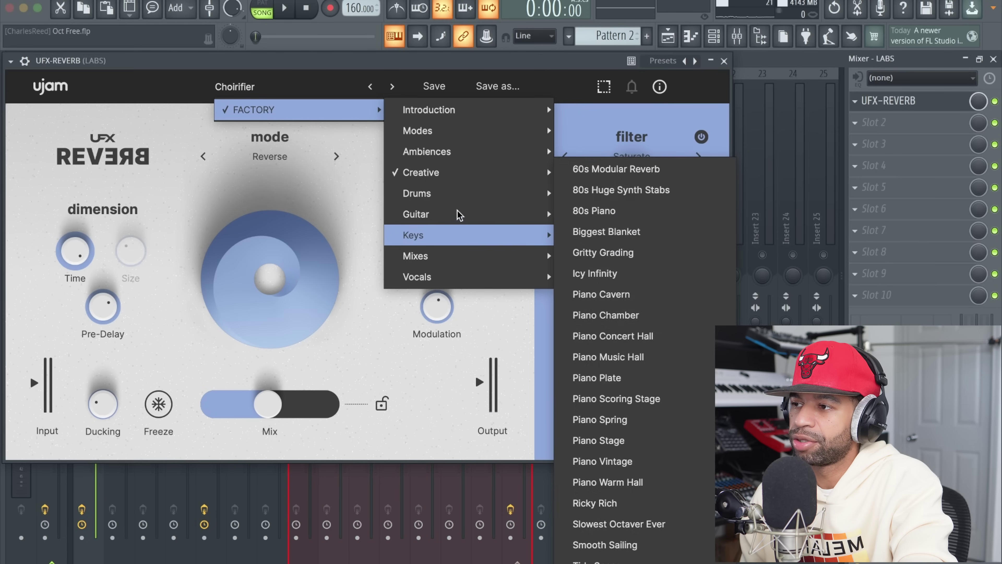
{"action": "mouse_move", "coordinate": [458, 188]}
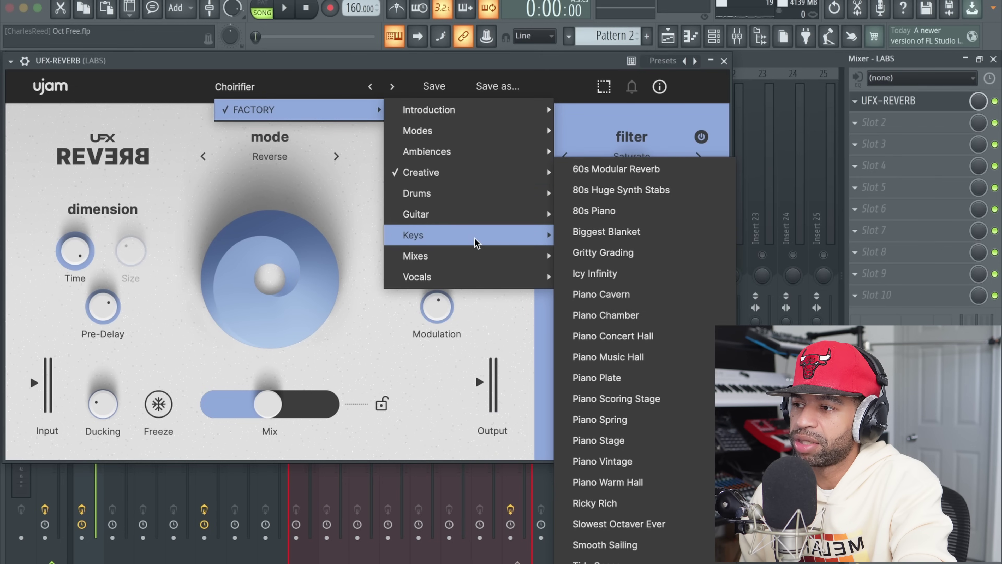
{"action": "left_click", "coordinate": [593, 211]}
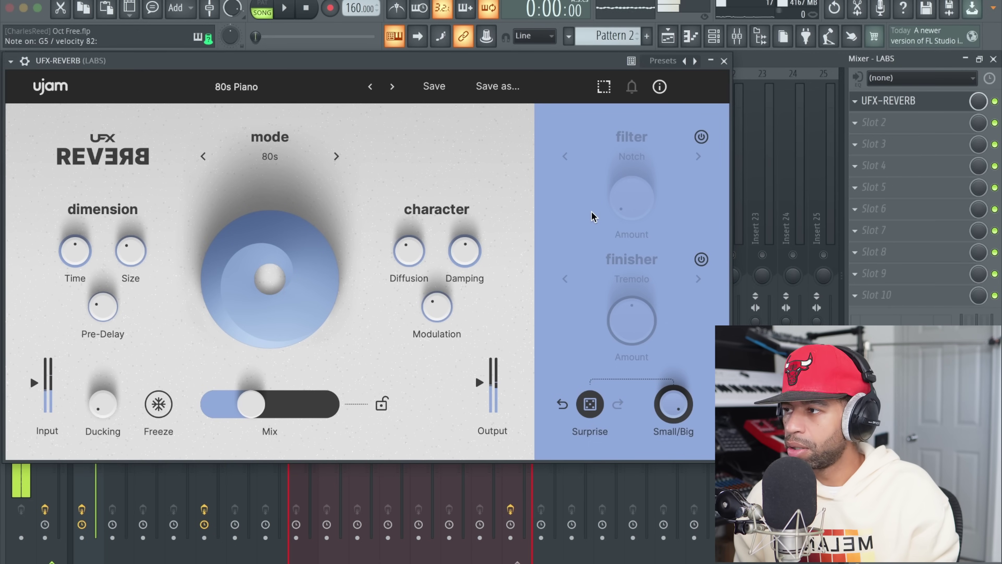
{"action": "left_click", "coordinate": [392, 87]}
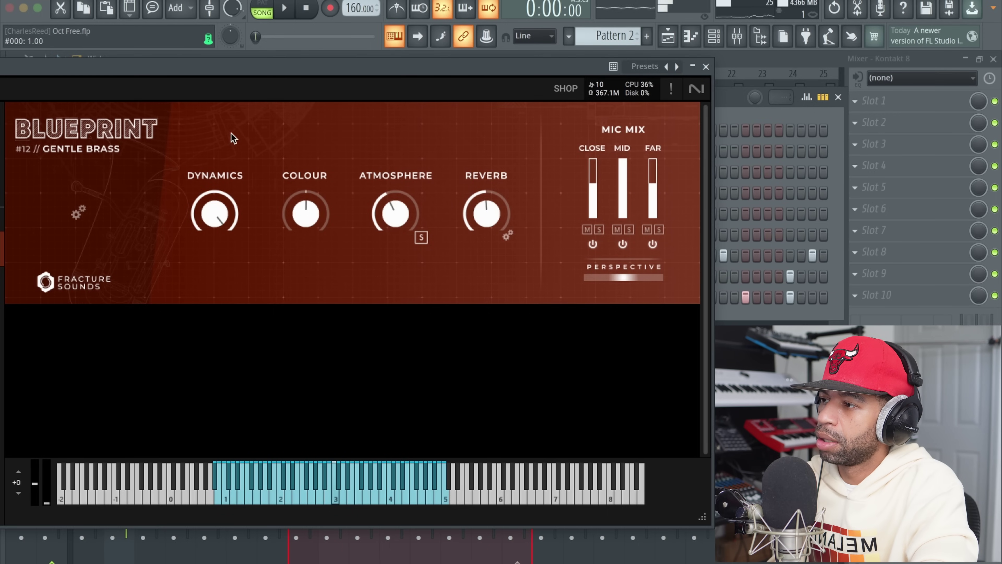
- In the Kontakt 8 Gentle Brass instrument, sweep Colour from minimum to maximum and raise Atmosphere and Reverb to maximum
{"action": "left_click_drag", "start_coordinate": [302, 209], "coordinate": [277, 368]}
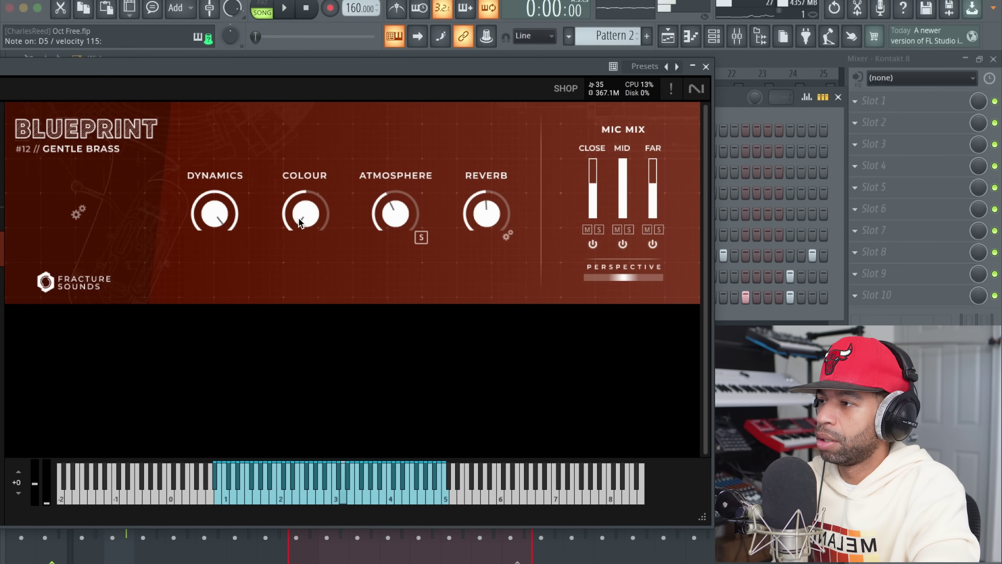
{"action": "left_click_drag", "start_coordinate": [299, 223], "coordinate": [375, 60]}
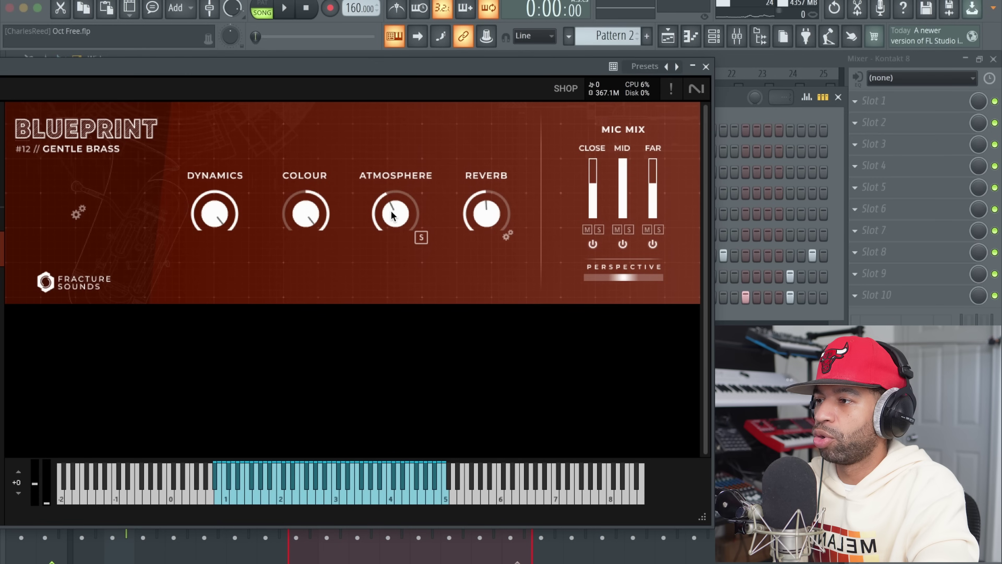
{"action": "left_click_drag", "start_coordinate": [391, 215], "coordinate": [450, 112]}
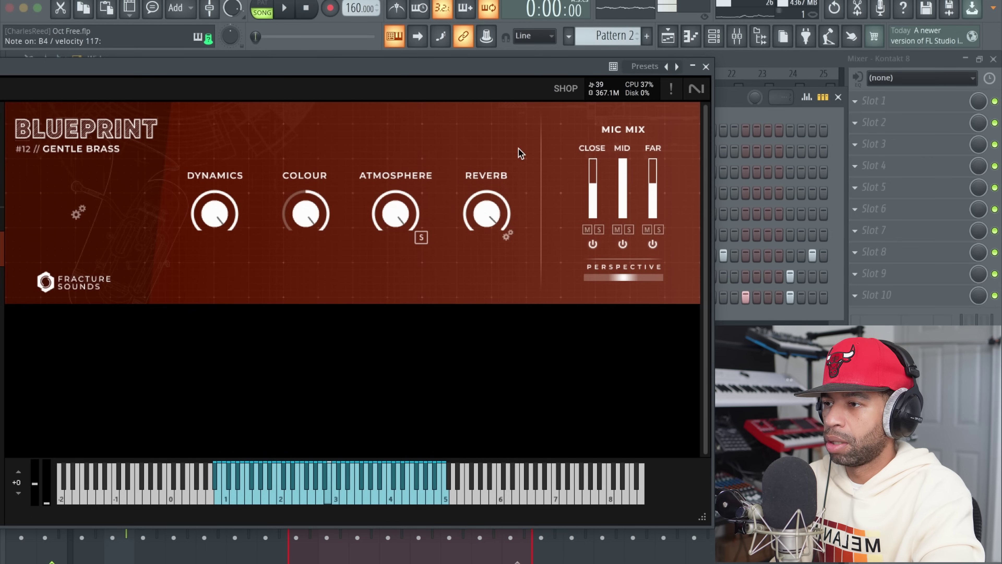
- Set the Gentle Brass reverb type to Shimmer and check the instrument's dynamic range, attack and release settings
{"action": "left_click", "coordinate": [508, 235]}
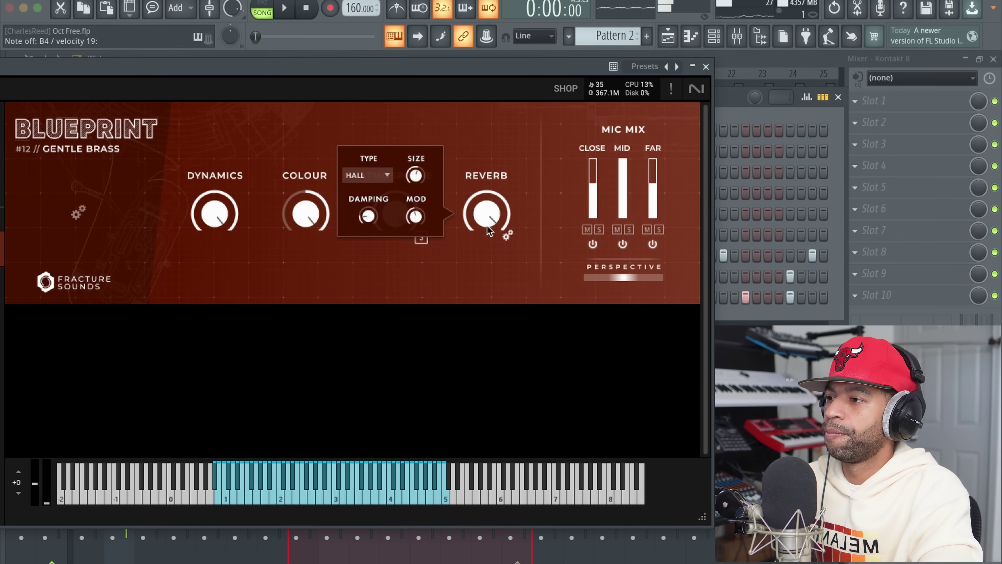
{"action": "left_click", "coordinate": [385, 175]}
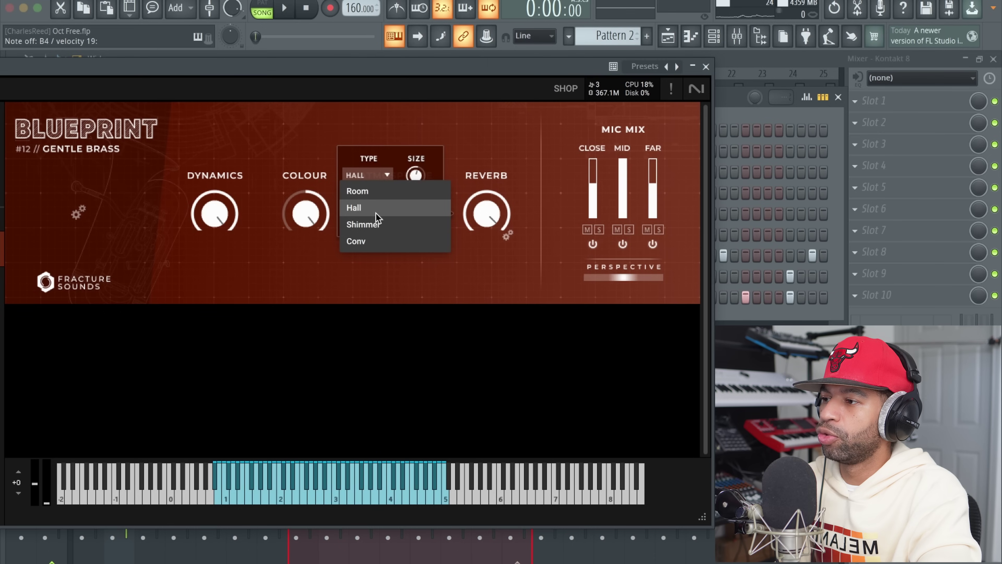
{"action": "left_click", "coordinate": [378, 225]}
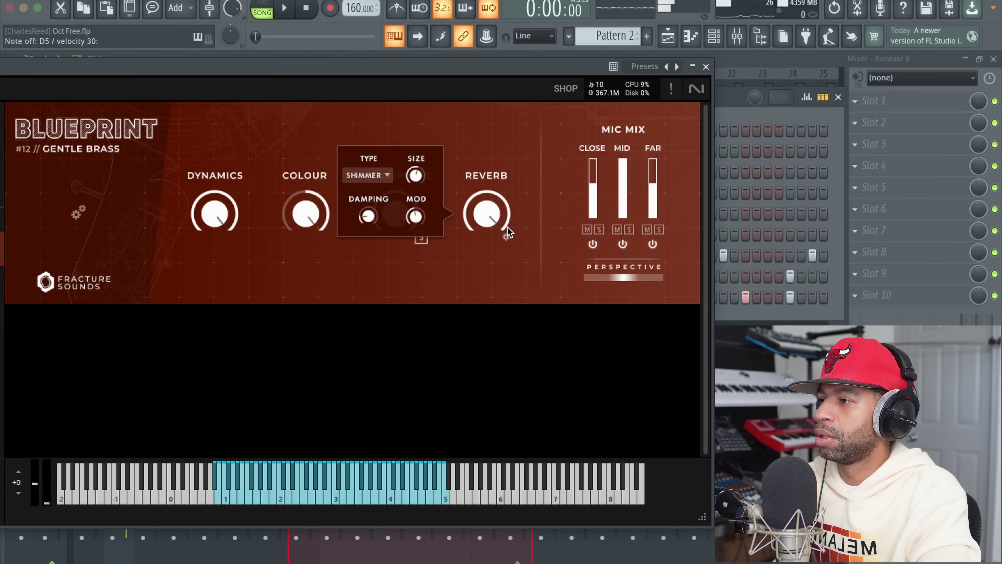
{"action": "left_click", "coordinate": [78, 213]}
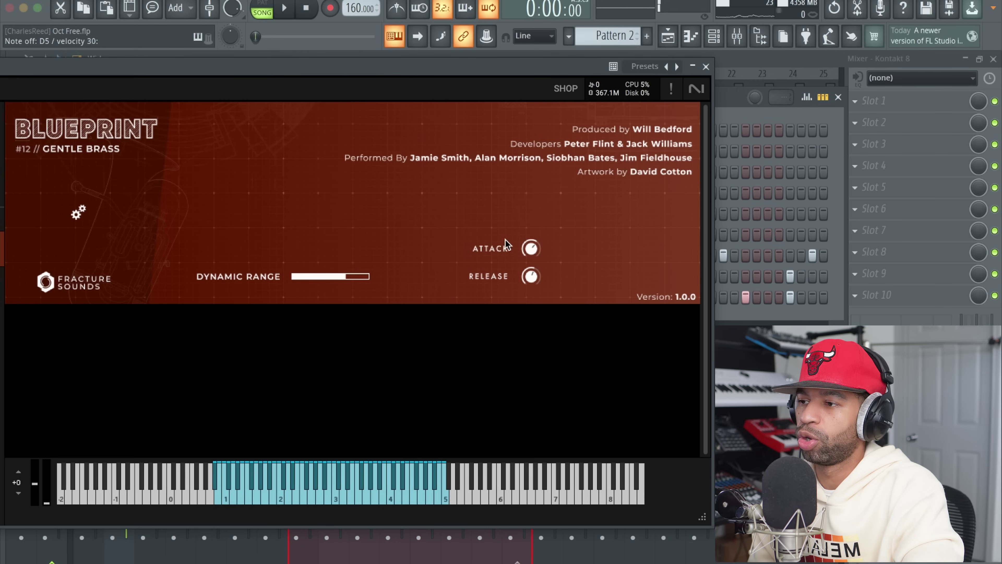
{"action": "left_click", "coordinate": [78, 212]}
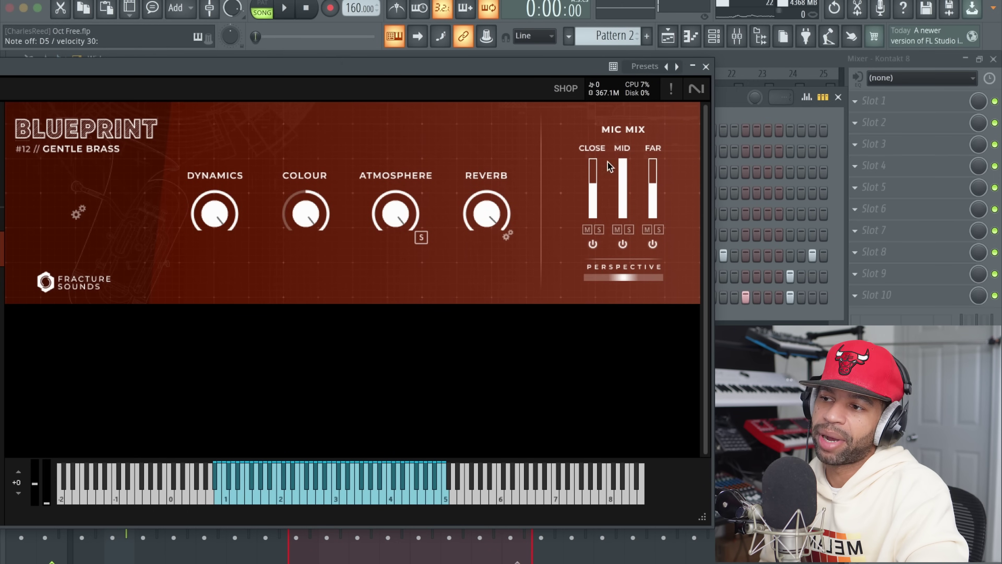
- Lower the Gentle Brass Reverb to about halfway and audition the Close microphone alone, followed by the Mid microphone alone
{"action": "left_click_drag", "start_coordinate": [499, 217], "coordinate": [490, 275]}
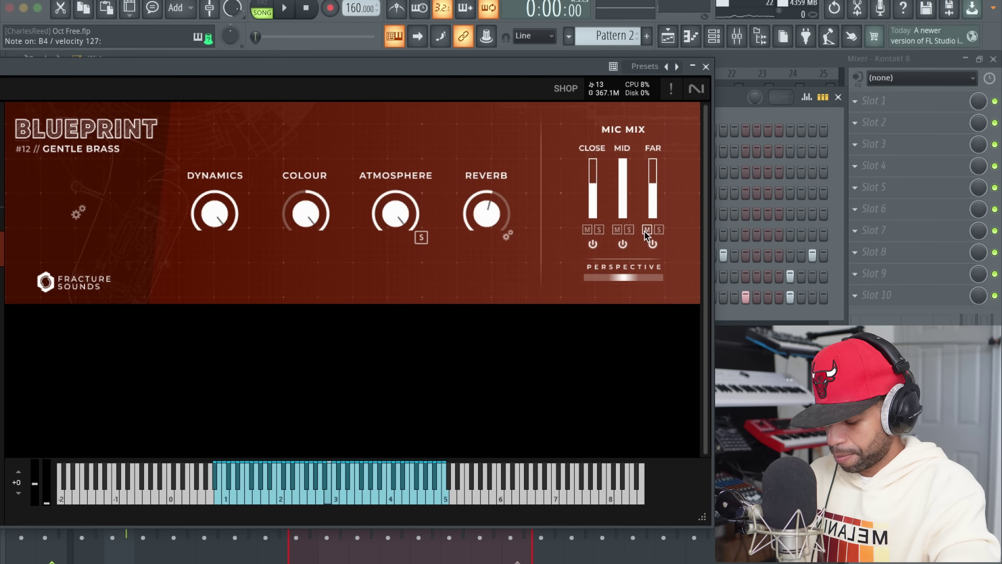
{"action": "left_click", "coordinate": [623, 245]}
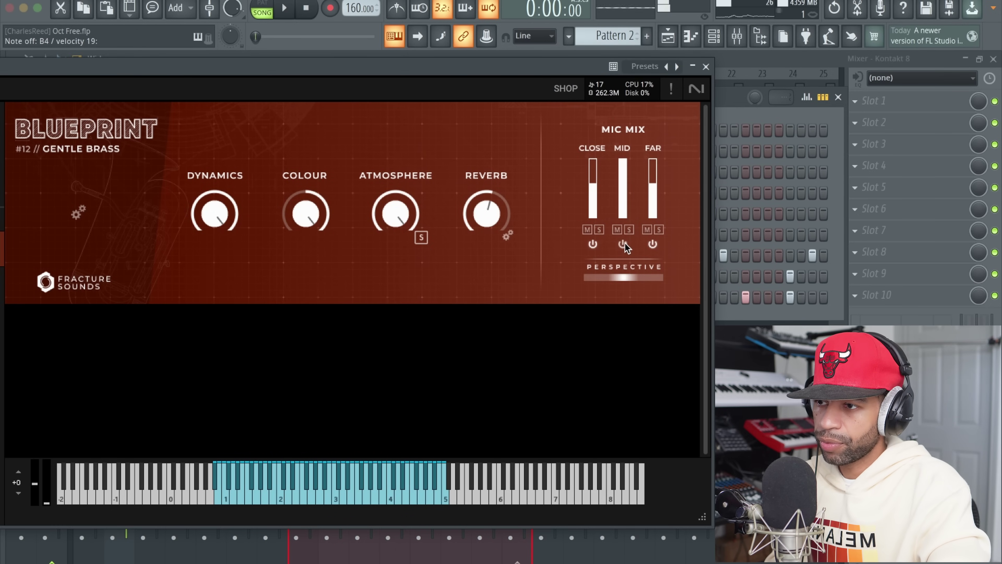
{"action": "left_click", "coordinate": [653, 244]}
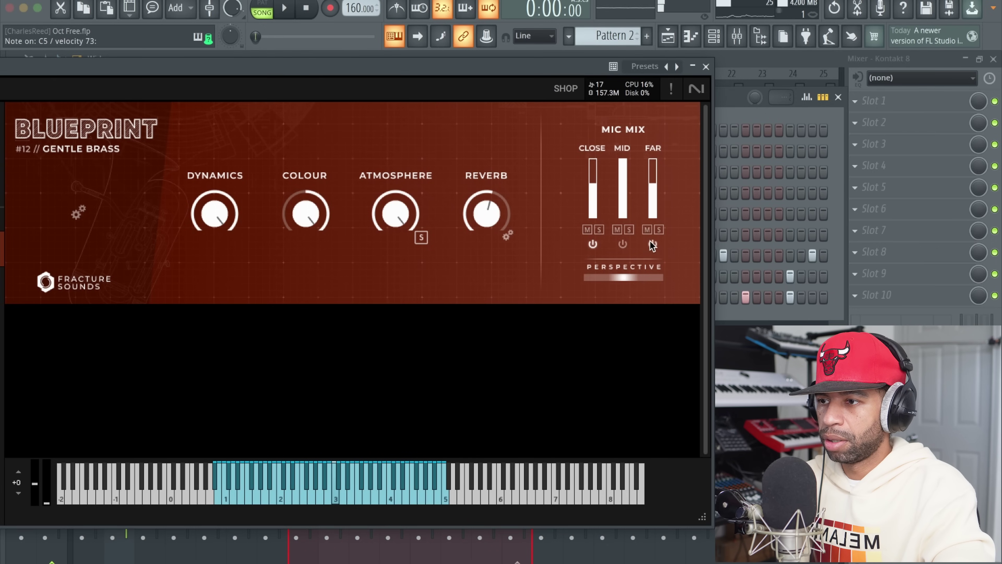
{"action": "left_click", "coordinate": [593, 245]}
{"action": "left_click", "coordinate": [623, 244]}
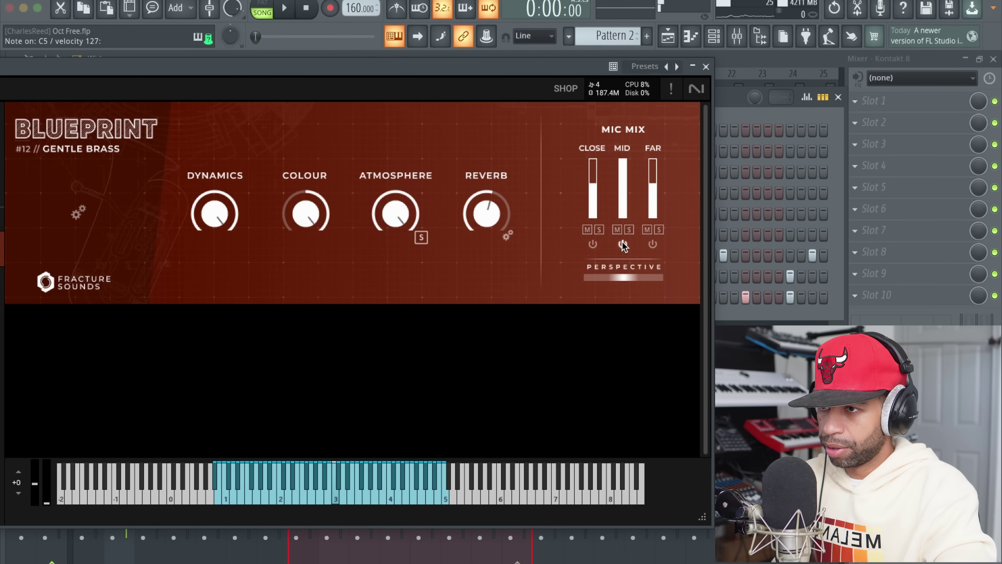
- Switch the mic mix from Mid to Far only and raise the Far level to nearly maximum
{"action": "left_click", "coordinate": [622, 244]}
{"action": "left_click", "coordinate": [653, 245]}
{"action": "left_click_drag", "start_coordinate": [655, 211], "coordinate": [653, 154]}
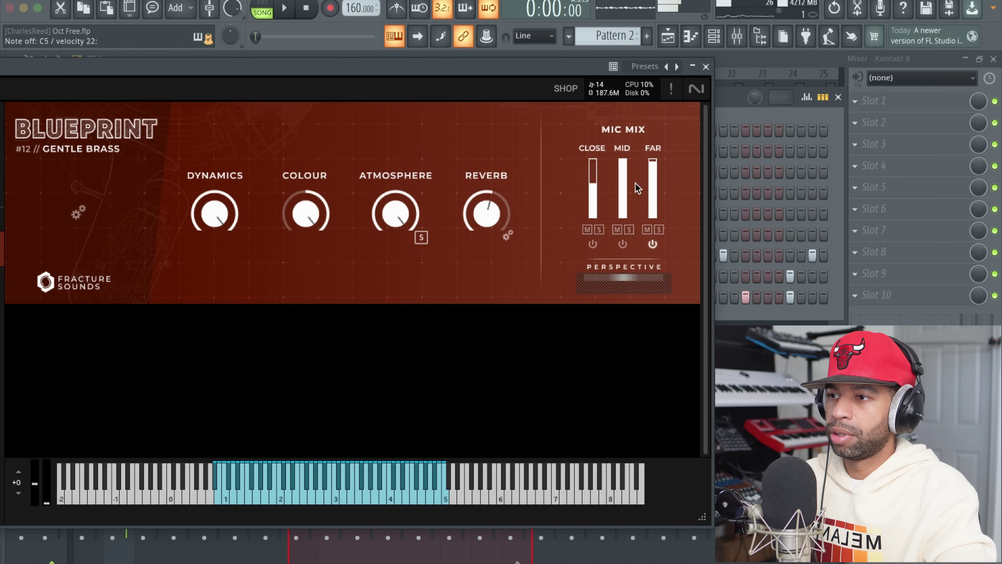
- Raise the Close mic level to maximum and audition the mic mix by switching the Close, Mid and Far microphones on in turn
{"action": "left_click", "coordinate": [653, 245]}
{"action": "left_click_drag", "start_coordinate": [595, 197], "coordinate": [598, 138]}
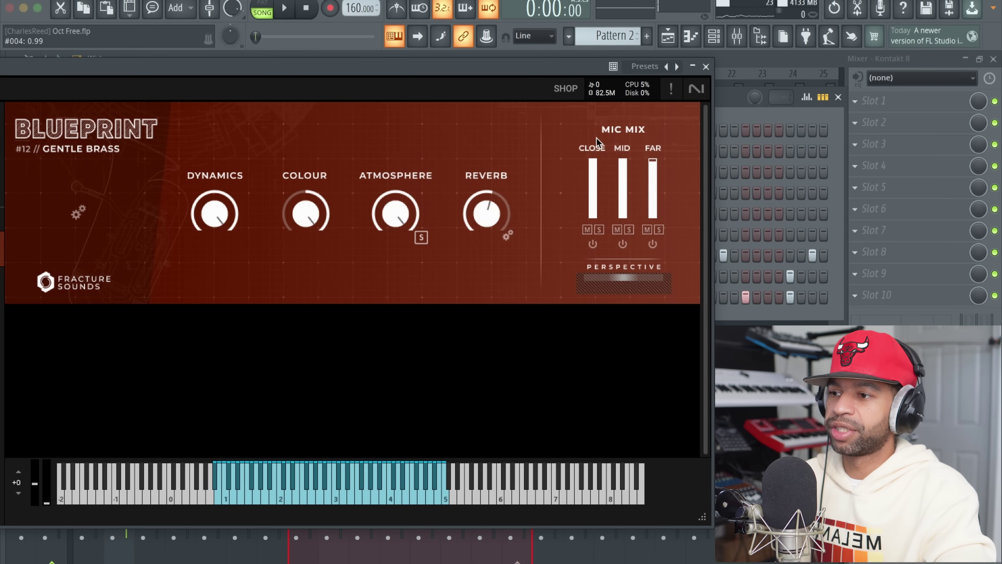
{"action": "left_click", "coordinate": [593, 245]}
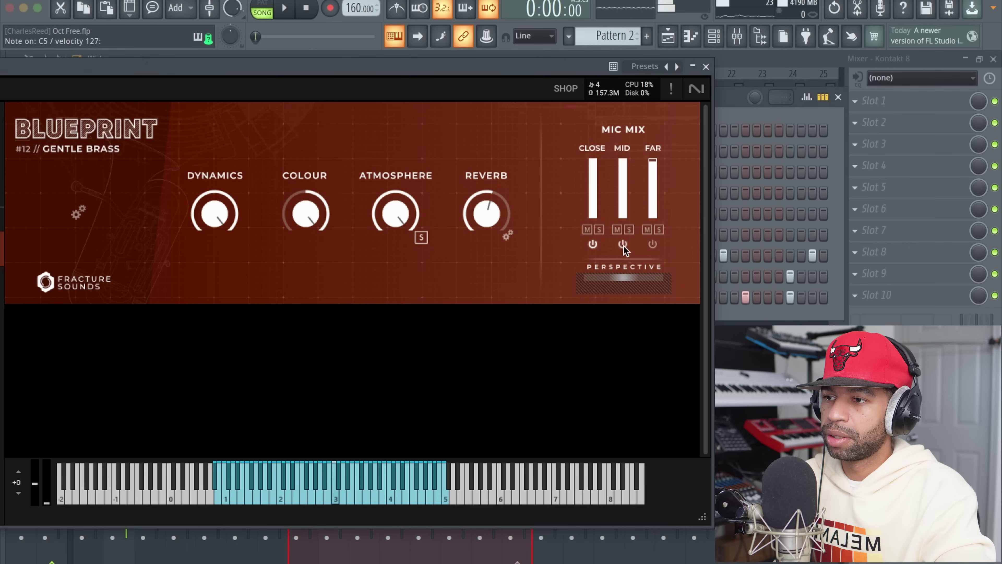
{"action": "left_click", "coordinate": [623, 245]}
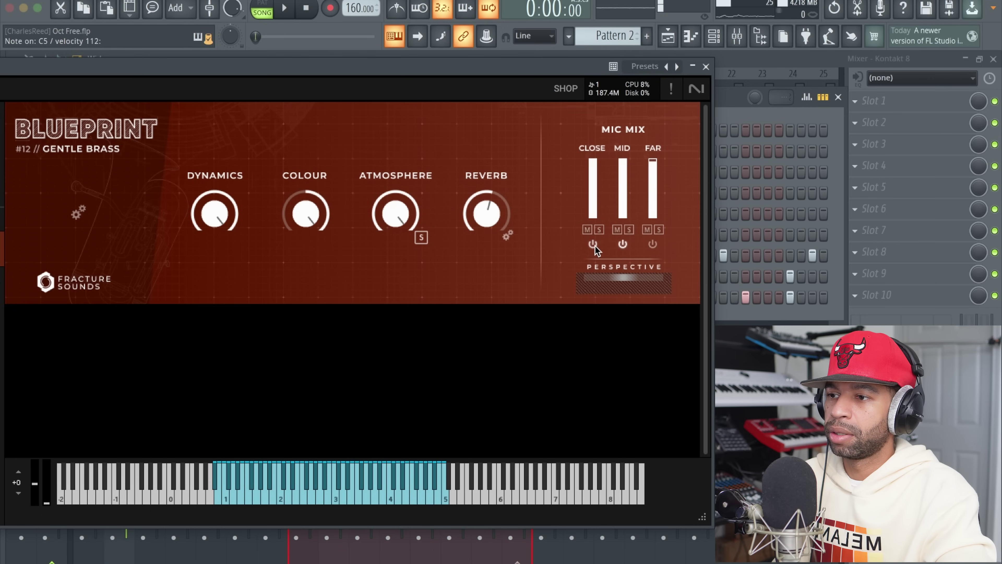
{"action": "left_click", "coordinate": [653, 244]}
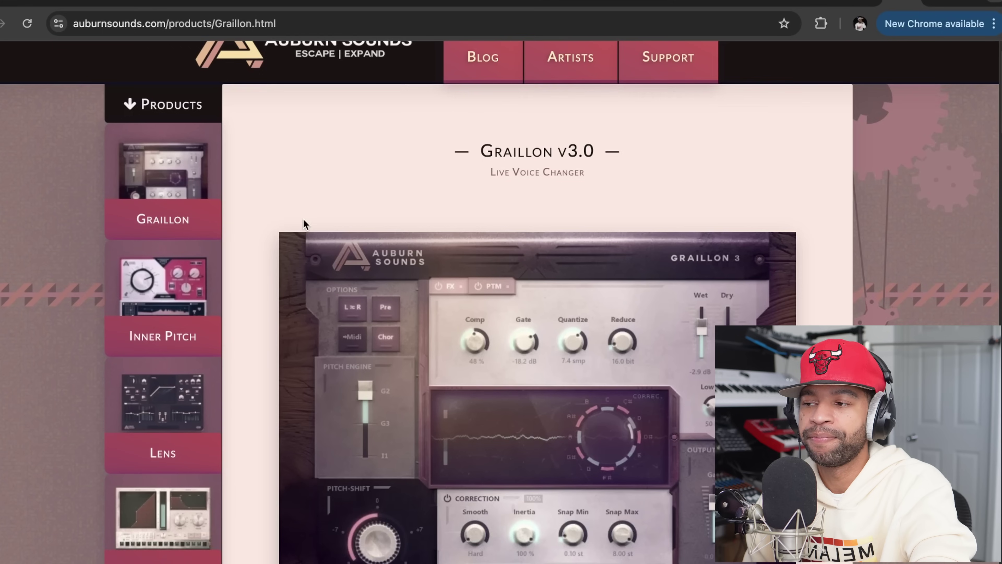
- Examine the Auburn Sounds Graillon v3.0 page in Chrome, covering the plug-in interface, edition options, feature list and Full Edition enhancements
{"action": "scroll", "coordinate": [304, 212], "scroll_direction": "up", "scroll_amount": 2}
{"action": "scroll", "coordinate": [304, 212], "scroll_direction": "down", "scroll_amount": 5}
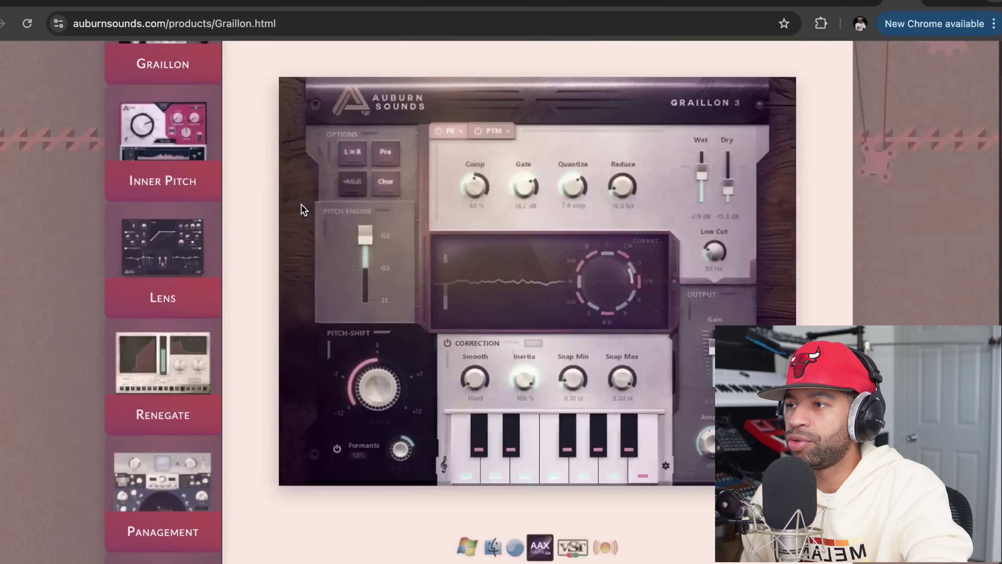
{"action": "scroll", "coordinate": [296, 206], "scroll_direction": "up", "scroll_amount": 1}
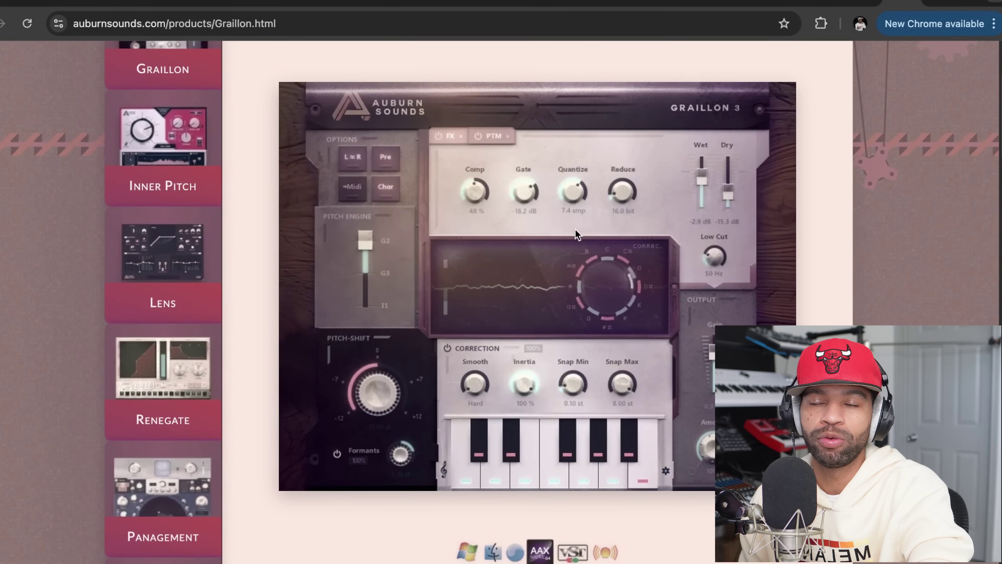
{"action": "scroll", "coordinate": [574, 231], "scroll_direction": "up", "scroll_amount": 1}
{"action": "scroll", "coordinate": [573, 231], "scroll_direction": "down", "scroll_amount": 1}
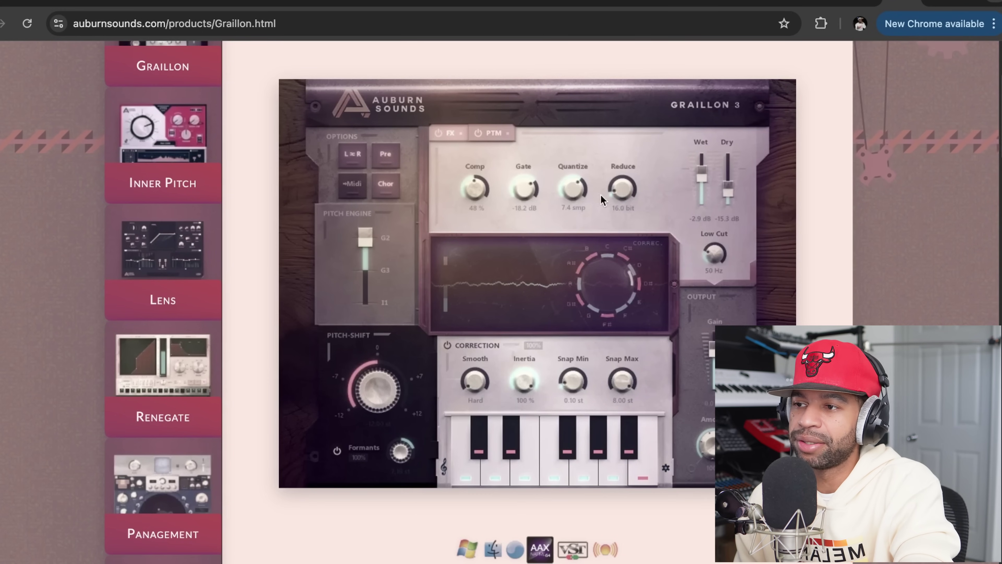
{"action": "scroll", "coordinate": [594, 195], "scroll_direction": "down", "scroll_amount": 10}
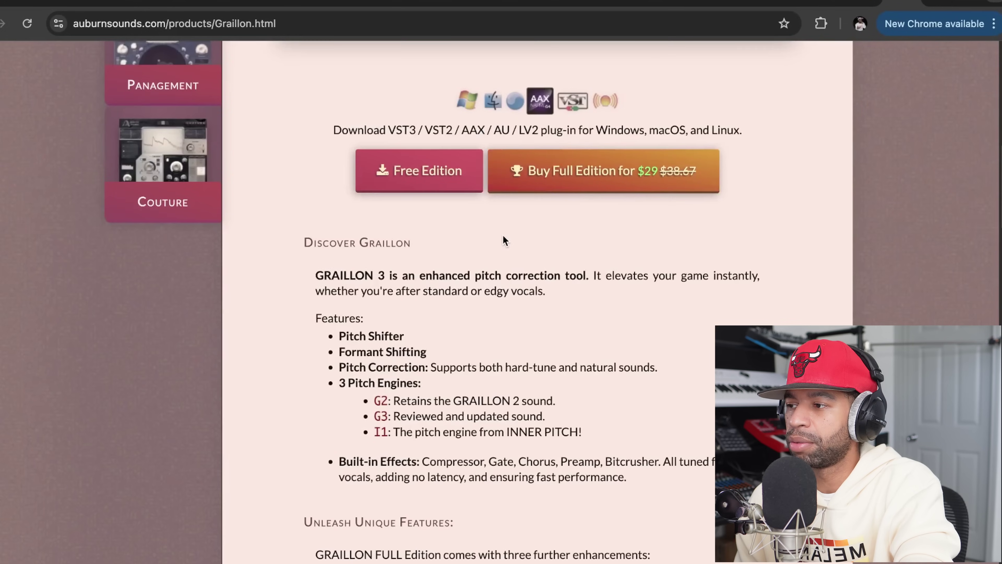
{"action": "scroll", "coordinate": [502, 239], "scroll_direction": "down", "scroll_amount": 3}
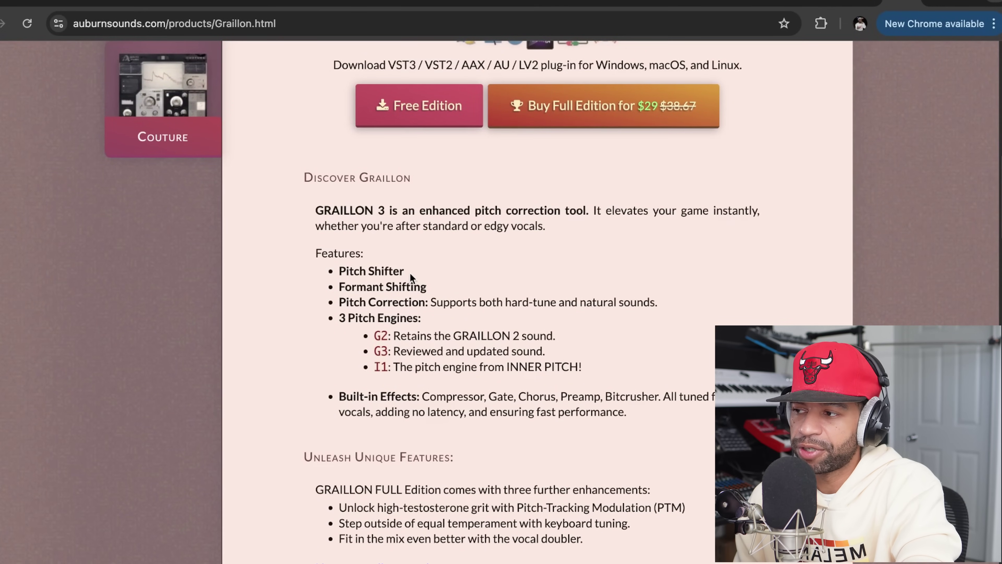
{"action": "scroll", "coordinate": [424, 288], "scroll_direction": "down", "scroll_amount": 2}
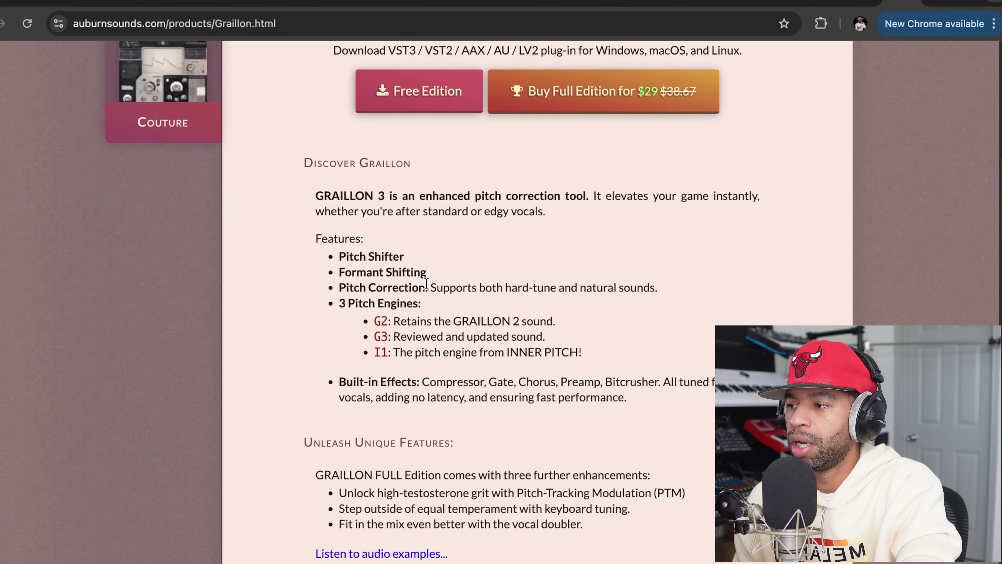
{"action": "scroll", "coordinate": [428, 290], "scroll_direction": "down", "scroll_amount": 1}
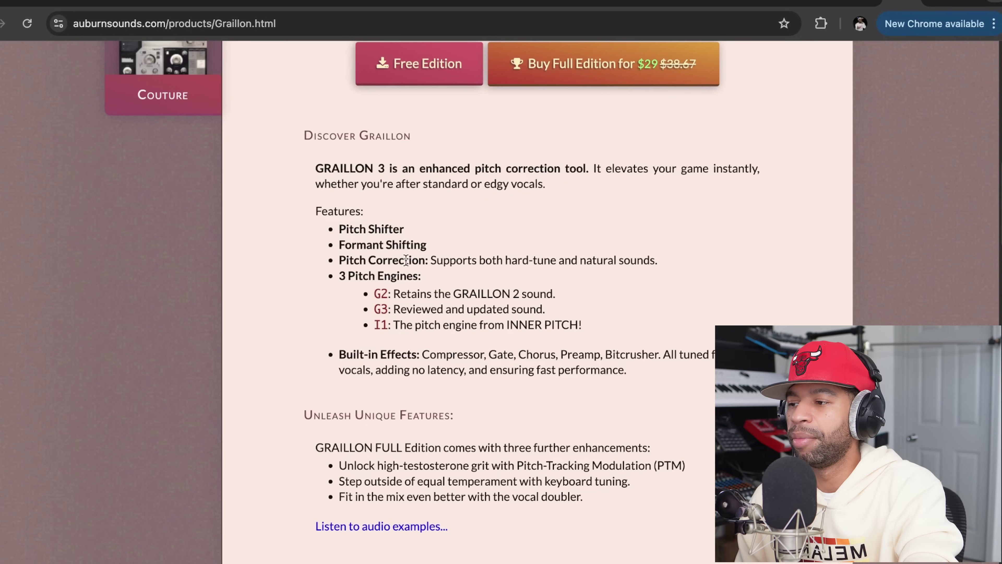
{"action": "scroll", "coordinate": [360, 298], "scroll_direction": "down", "scroll_amount": 4}
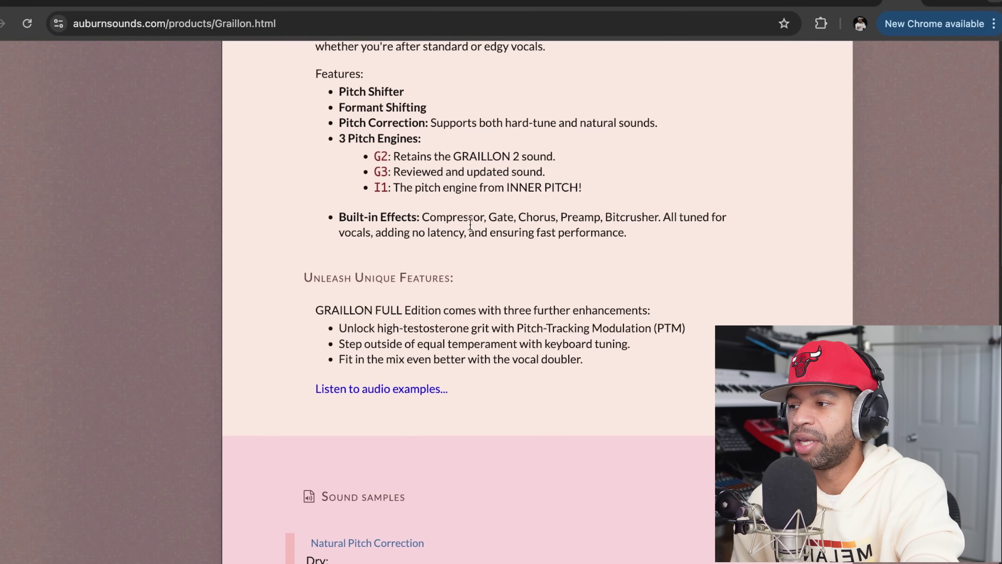
{"action": "scroll", "coordinate": [458, 236], "scroll_direction": "down", "scroll_amount": 1}
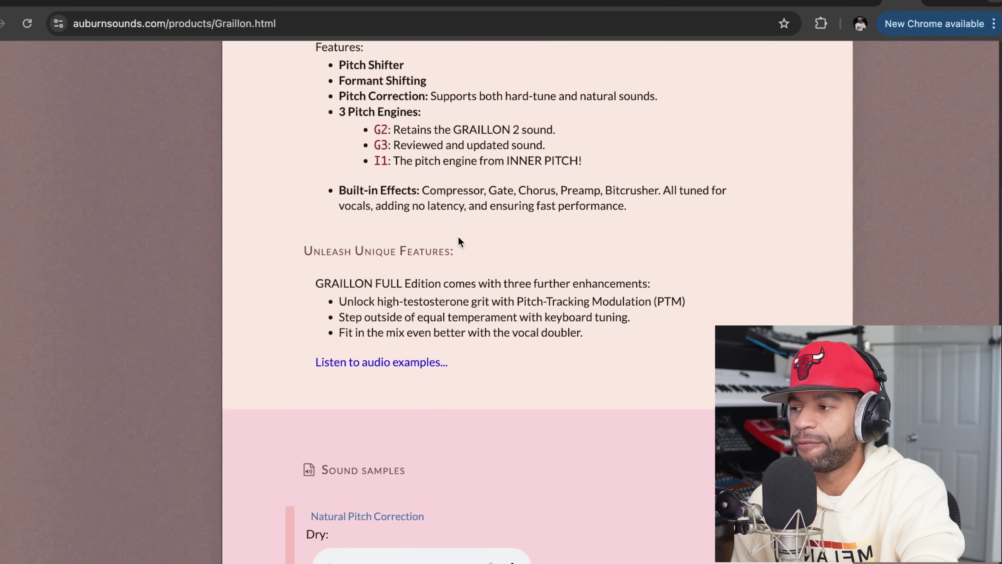
{"action": "scroll", "coordinate": [392, 259], "scroll_direction": "down", "scroll_amount": 3}
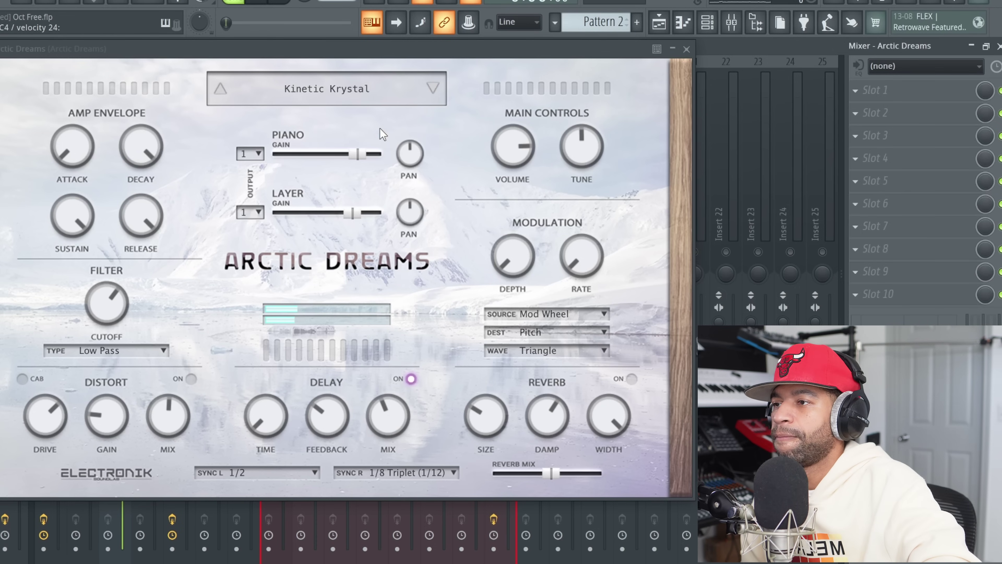
- In Arctic Dreams, advance through the presets one by one from Lost Morning to Oscillator Serenade, auditioning each
{"action": "left_click", "coordinate": [434, 87]}
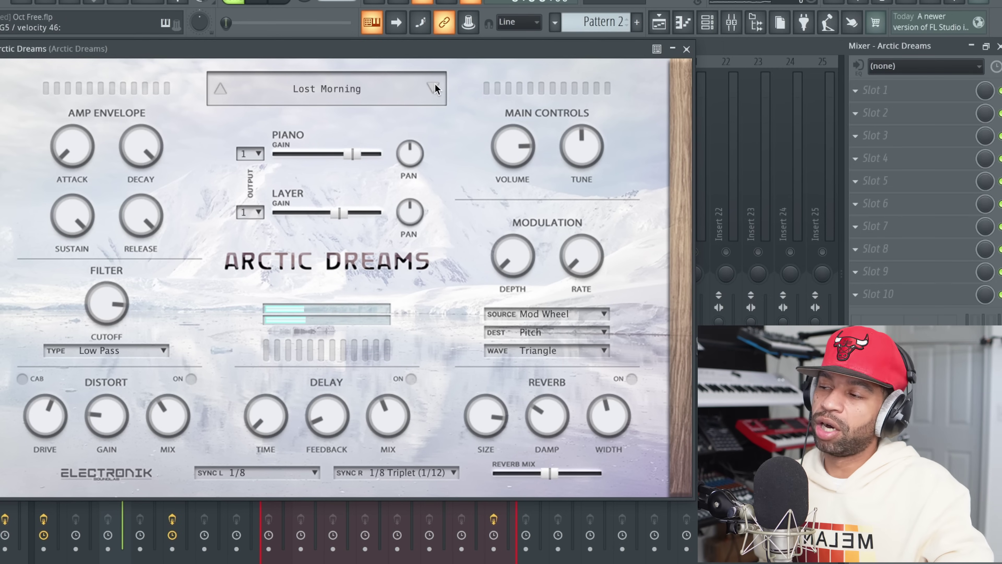
{"action": "left_click", "coordinate": [434, 87]}
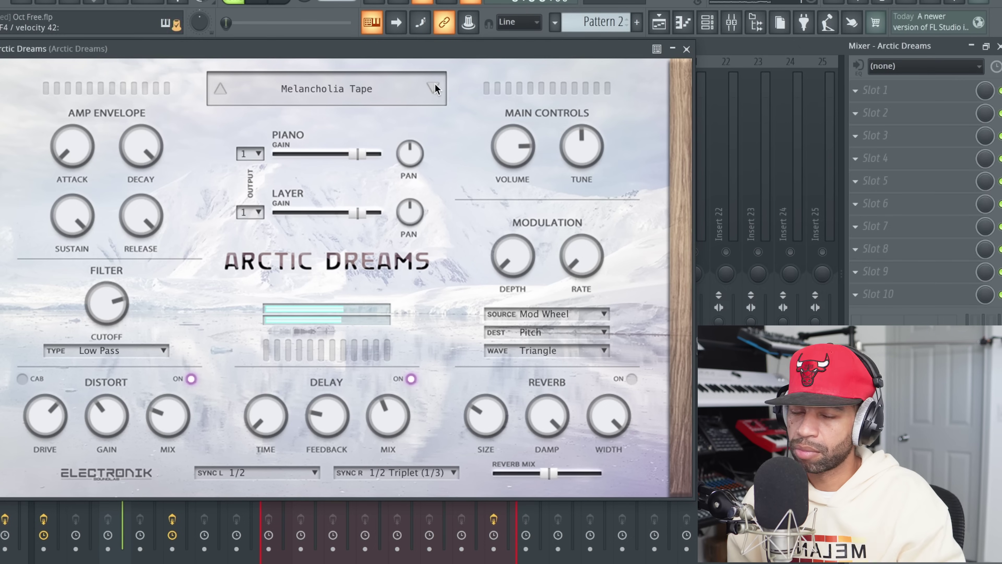
{"action": "left_click", "coordinate": [435, 84]}
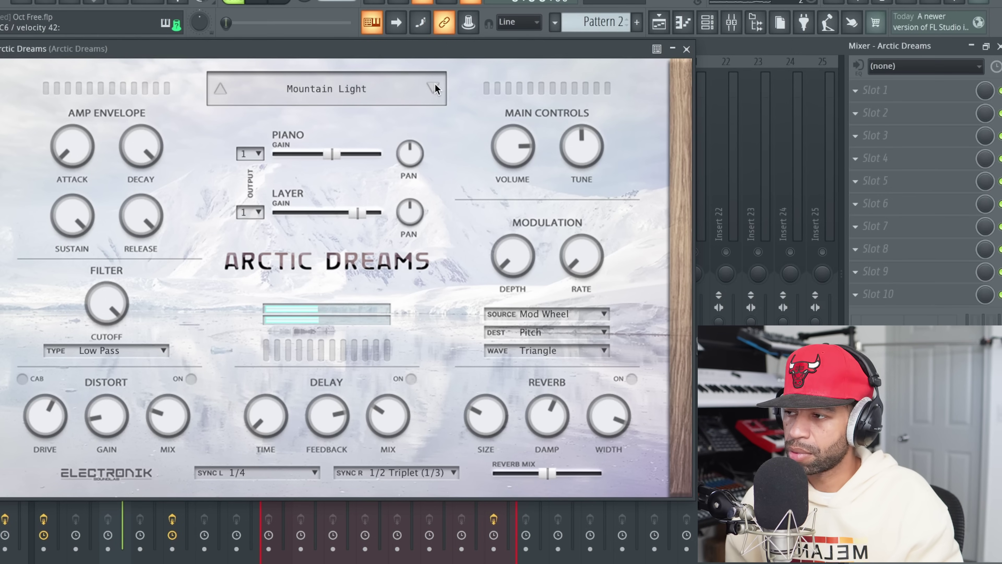
{"action": "left_click", "coordinate": [434, 85]}
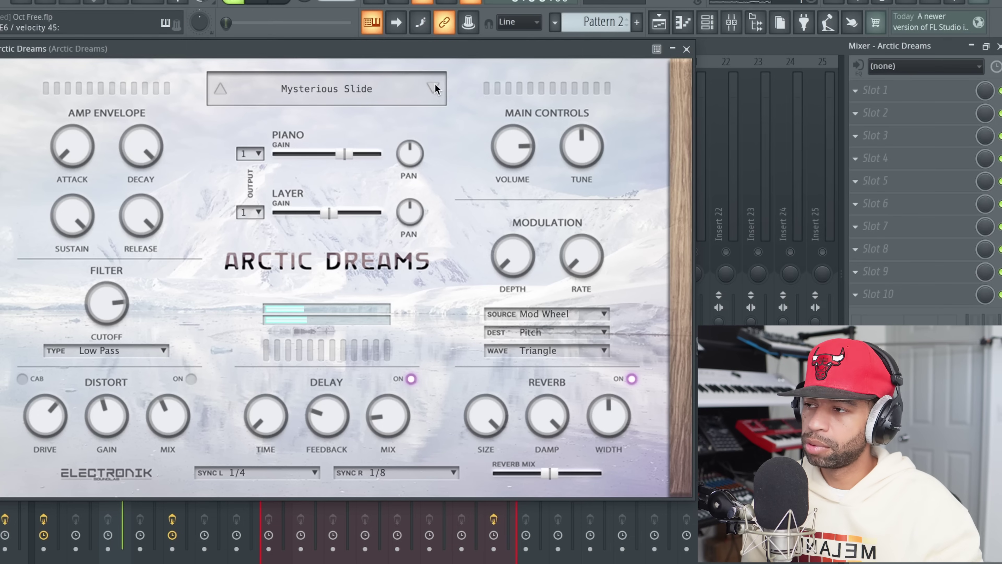
{"action": "left_click", "coordinate": [435, 85]}
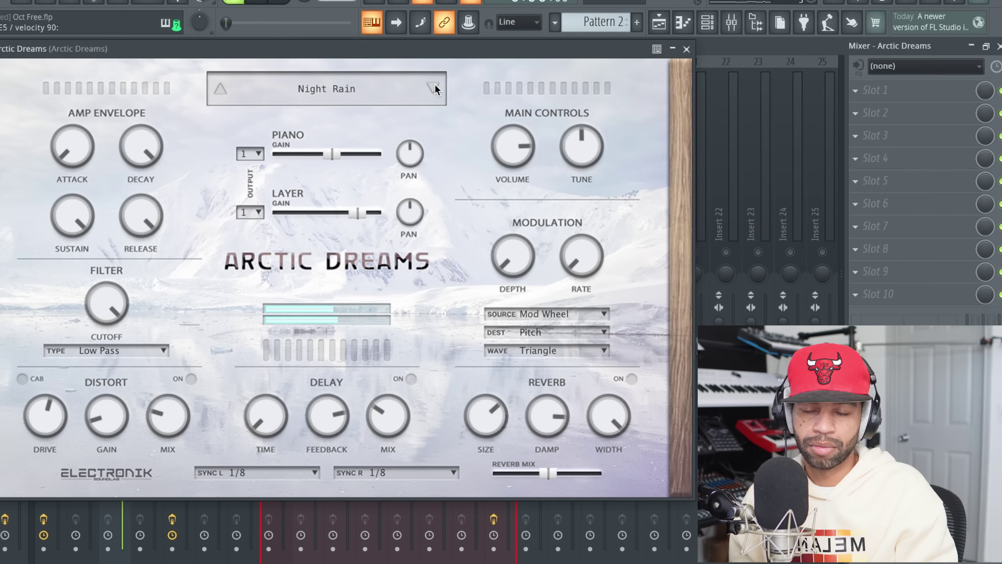
{"action": "left_click", "coordinate": [434, 89]}
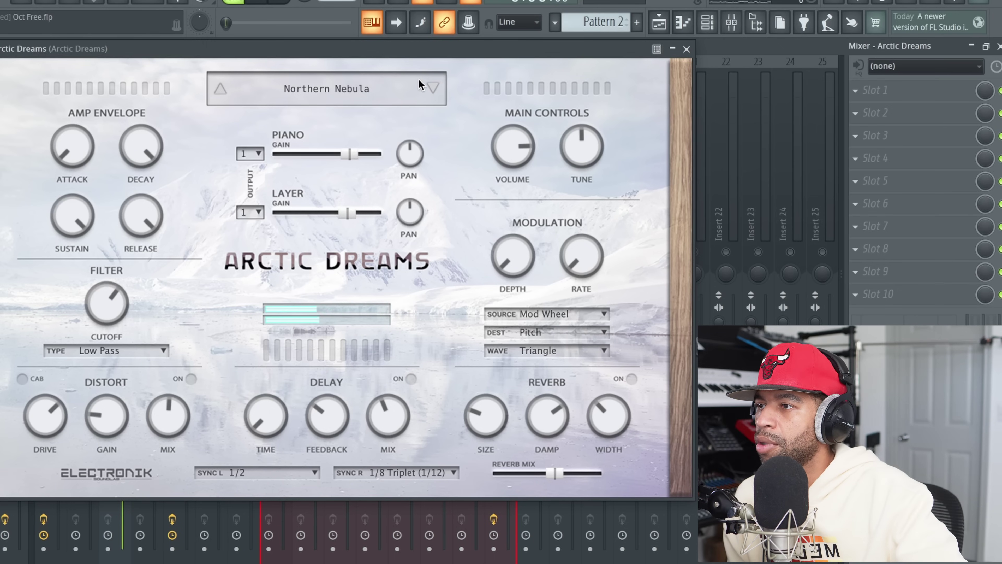
{"action": "left_click", "coordinate": [433, 89]}
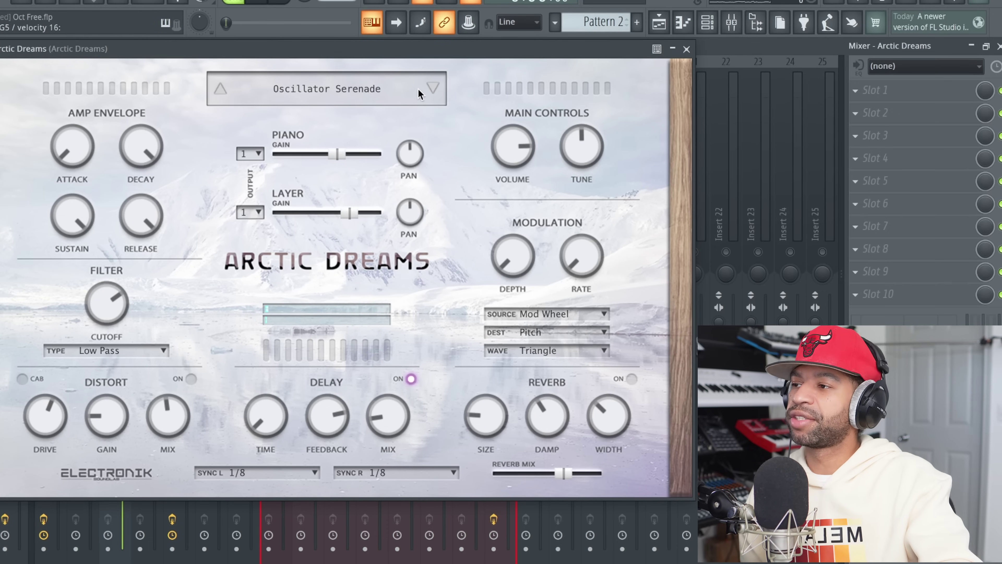
- Load the Blue Morning preset from the Arctic Dreams preset list and advance to Close to Zero and the preset after it
{"action": "left_click", "coordinate": [380, 88]}
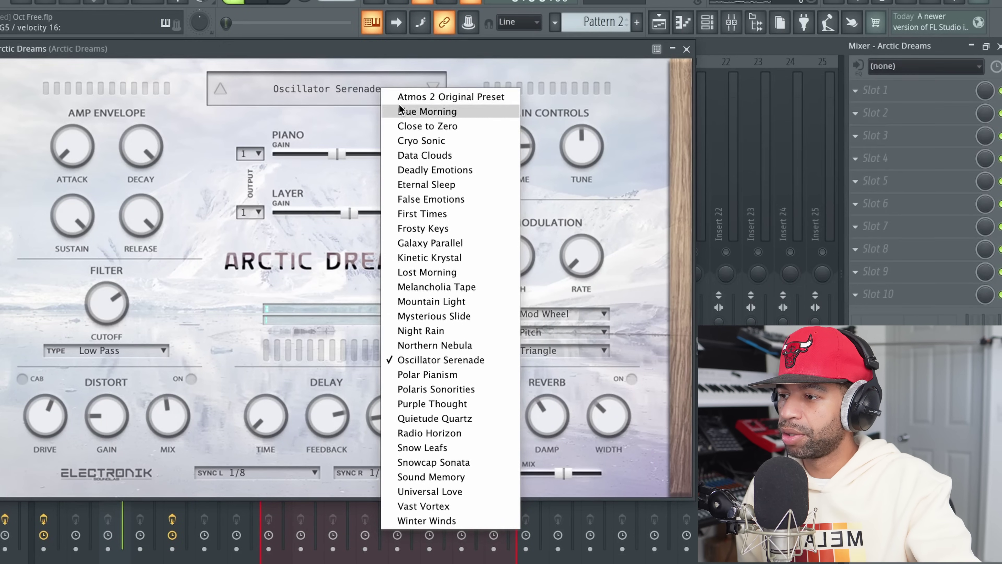
{"action": "left_click", "coordinate": [399, 104]}
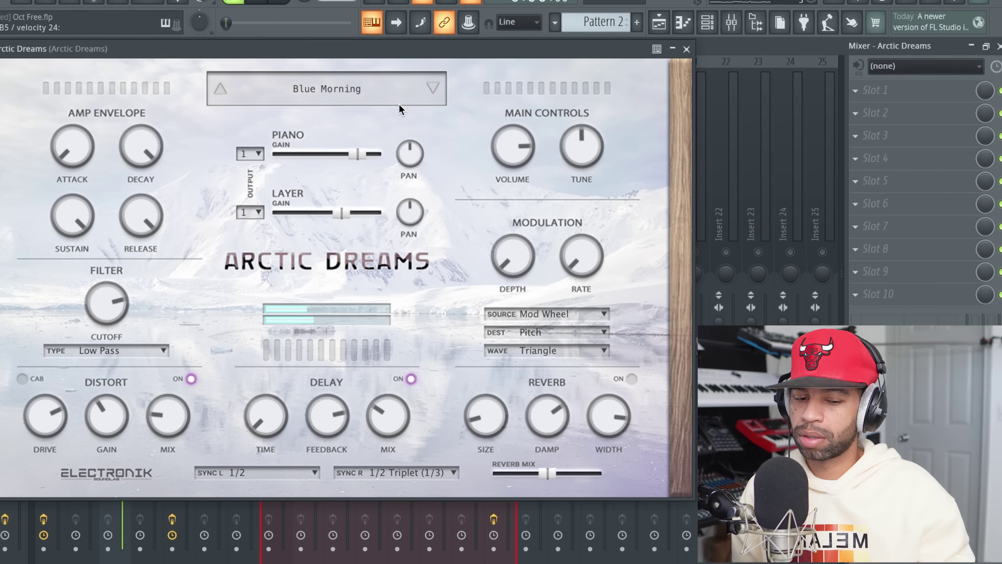
{"action": "left_click", "coordinate": [431, 92]}
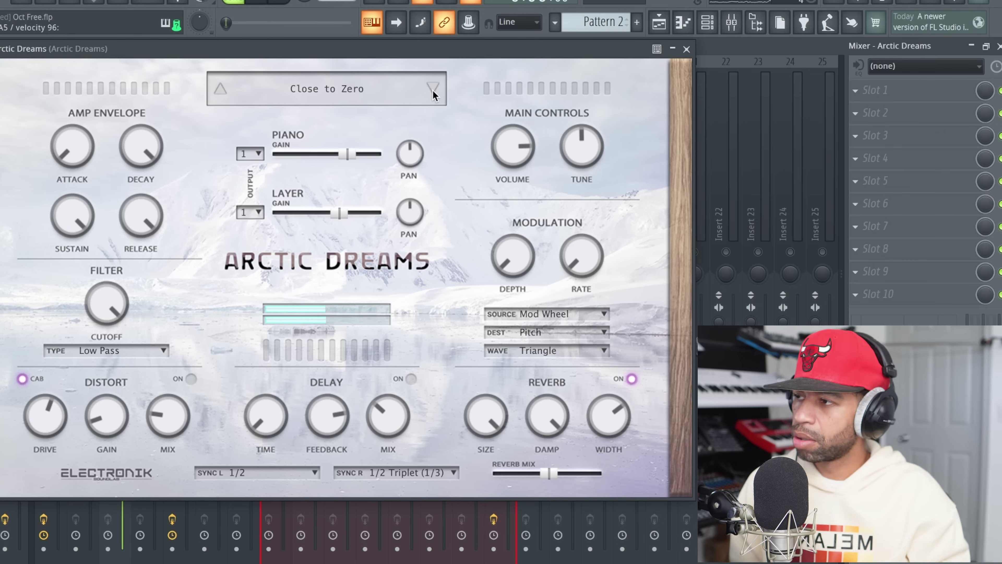
{"action": "left_click", "coordinate": [433, 86]}
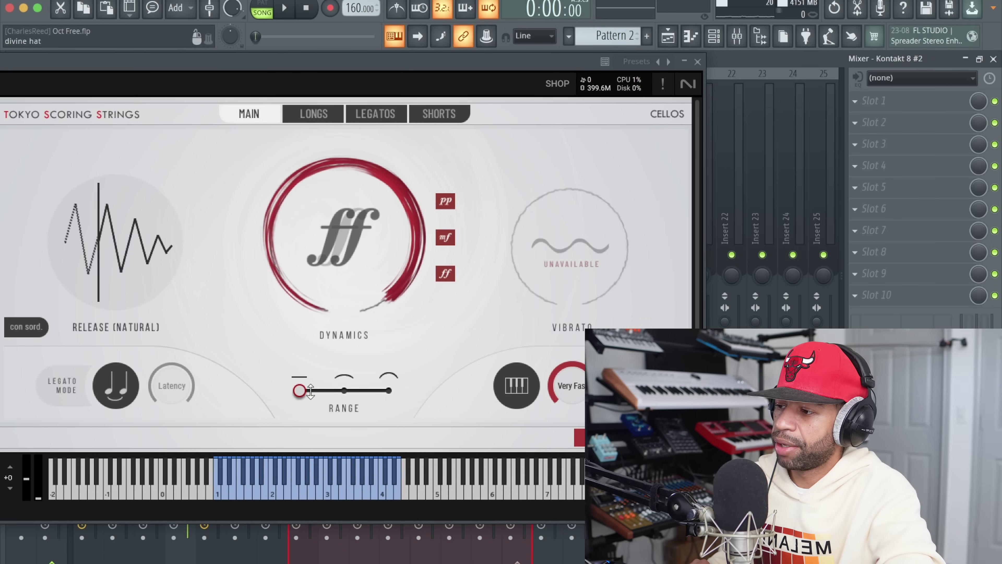
- In the Tokyo Scoring Strings cellos, keep Range at its narrowest setting and sweep Dynamics down and back up to ff
{"action": "left_click_drag", "start_coordinate": [300, 390], "coordinate": [279, 399]}
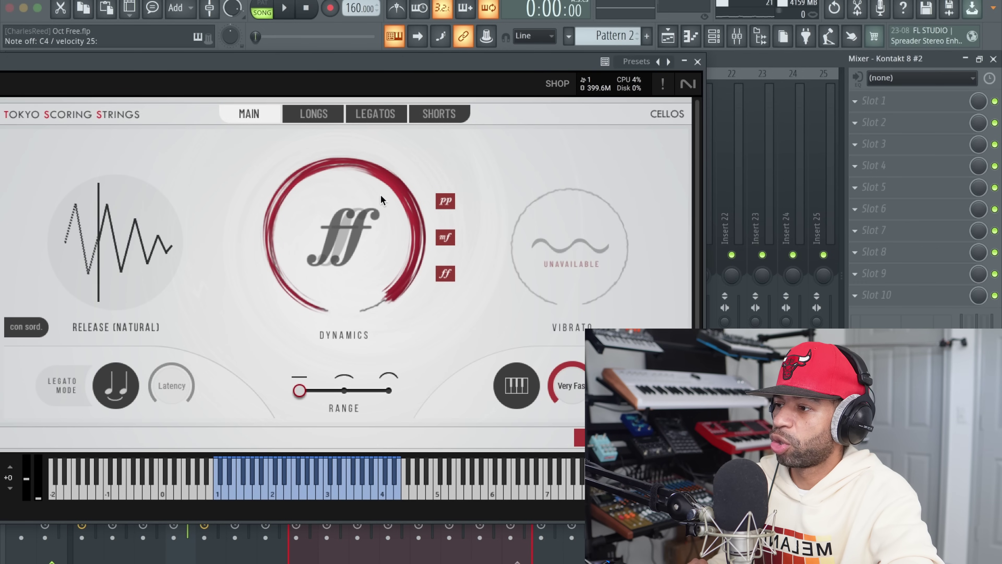
{"action": "left_click_drag", "start_coordinate": [379, 198], "coordinate": [342, 374]}
{"action": "left_click_drag", "start_coordinate": [326, 292], "coordinate": [375, 132]}
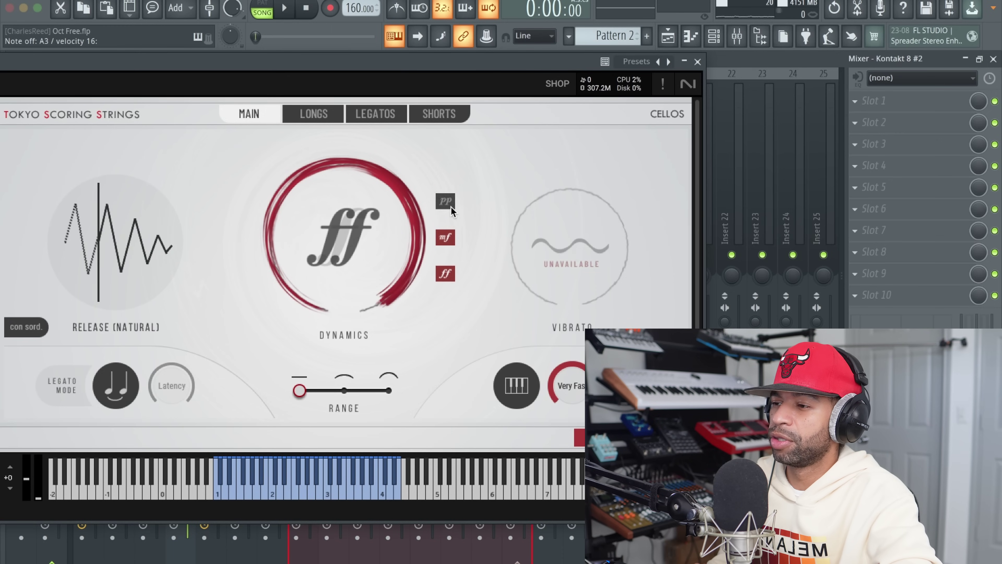
- Toggle the cellos' dynamic layers to audition ff alone, mf alone and pp alone
{"action": "left_click", "coordinate": [446, 237]}
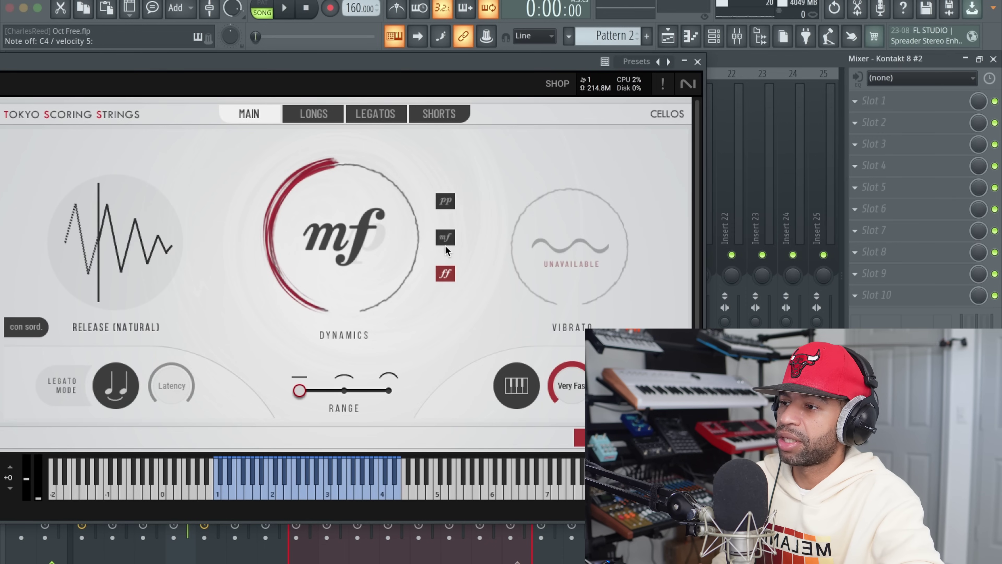
{"action": "left_click", "coordinate": [446, 237]}
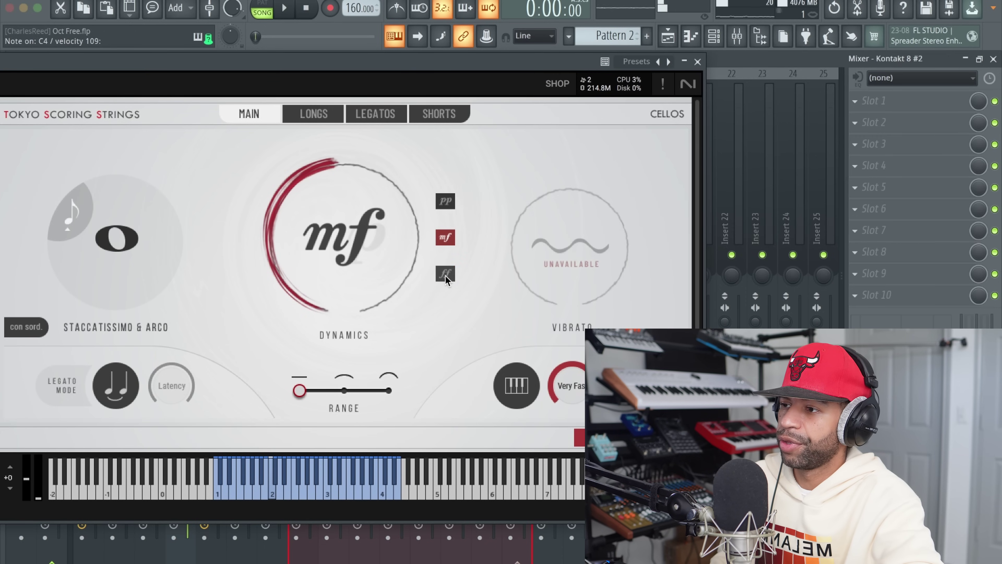
{"action": "left_click", "coordinate": [445, 201]}
{"action": "left_click", "coordinate": [444, 238]}
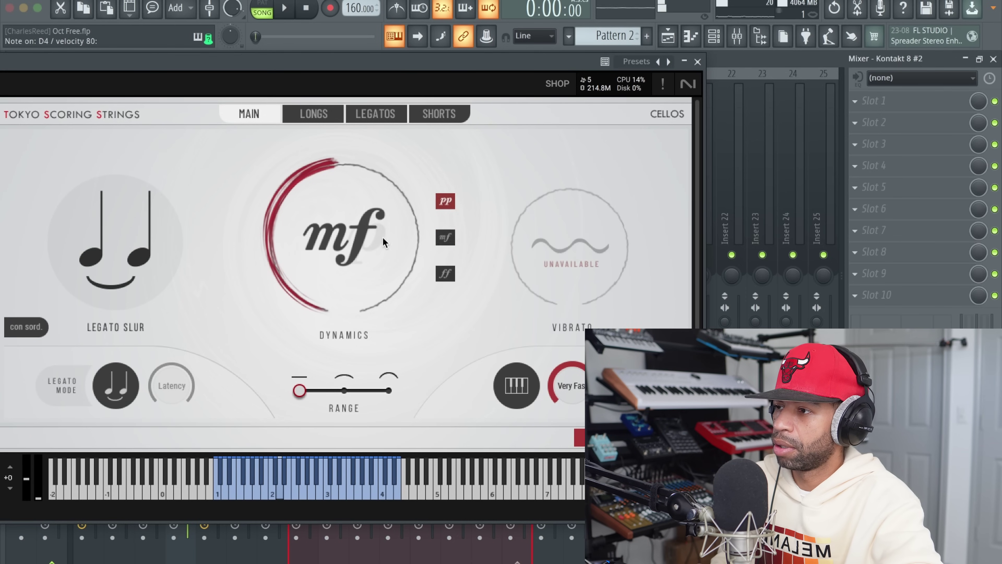
- Raise the cellos' Dynamics to ff and re-enable the mf and ff dynamic layers alongside pp
{"action": "left_click_drag", "start_coordinate": [350, 247], "coordinate": [379, 140]}
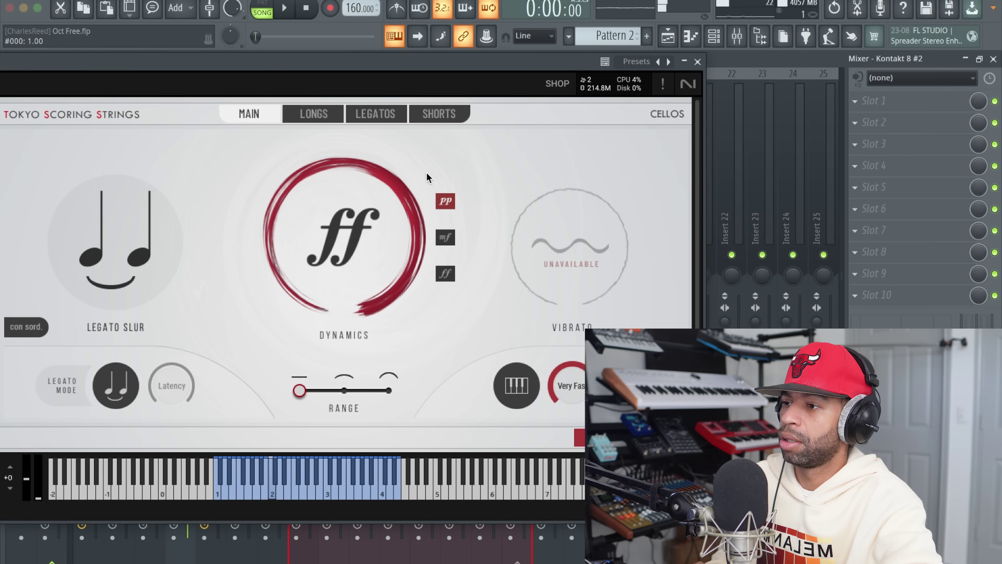
{"action": "left_click", "coordinate": [448, 237]}
{"action": "left_click", "coordinate": [445, 274]}
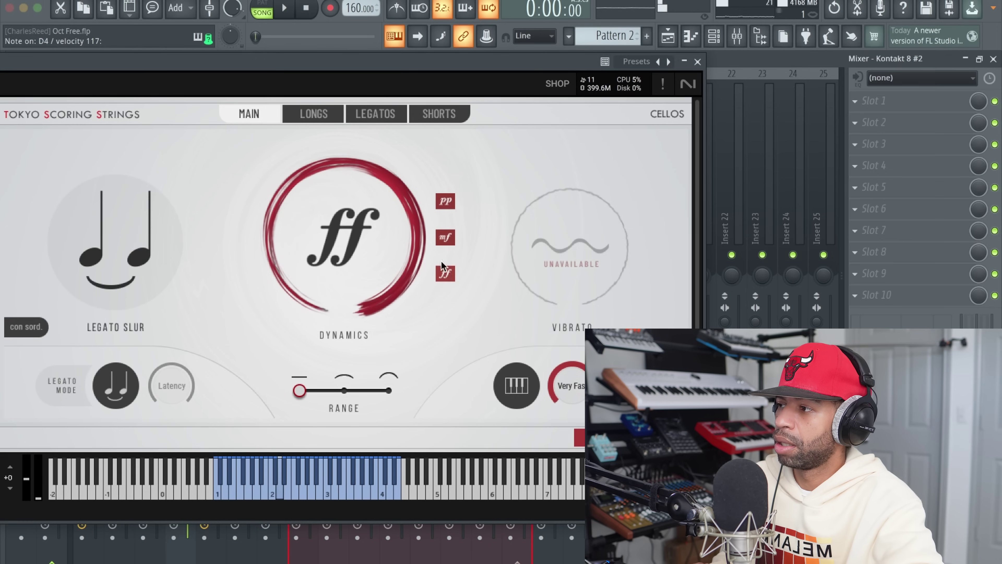
- Load the TSS Free - 1 - Violins I (Anima Mix) preset in Kontakt in place of the cellos
{"action": "left_click_drag", "start_coordinate": [283, 58], "coordinate": [499, 52]}
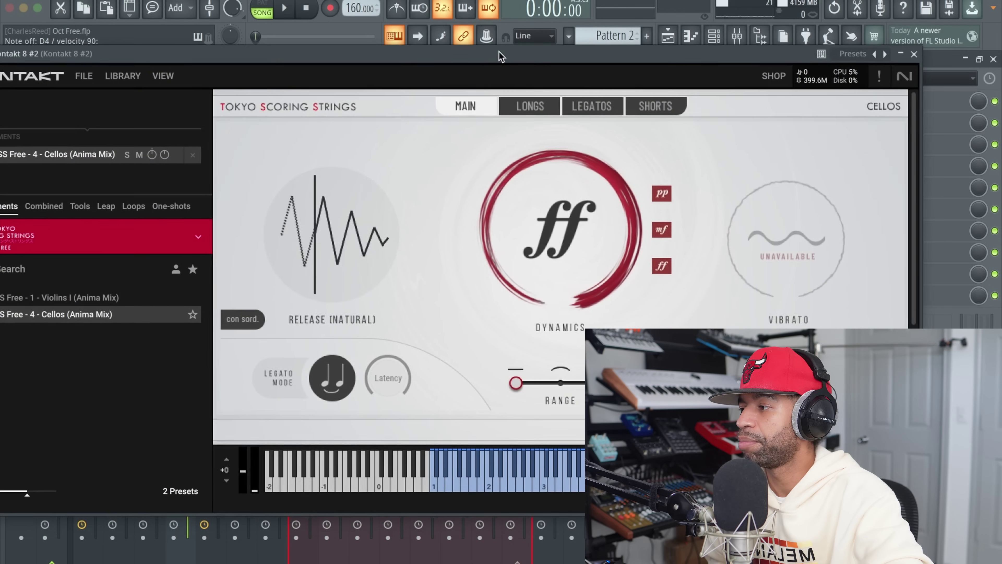
{"action": "left_click", "coordinate": [106, 298]}
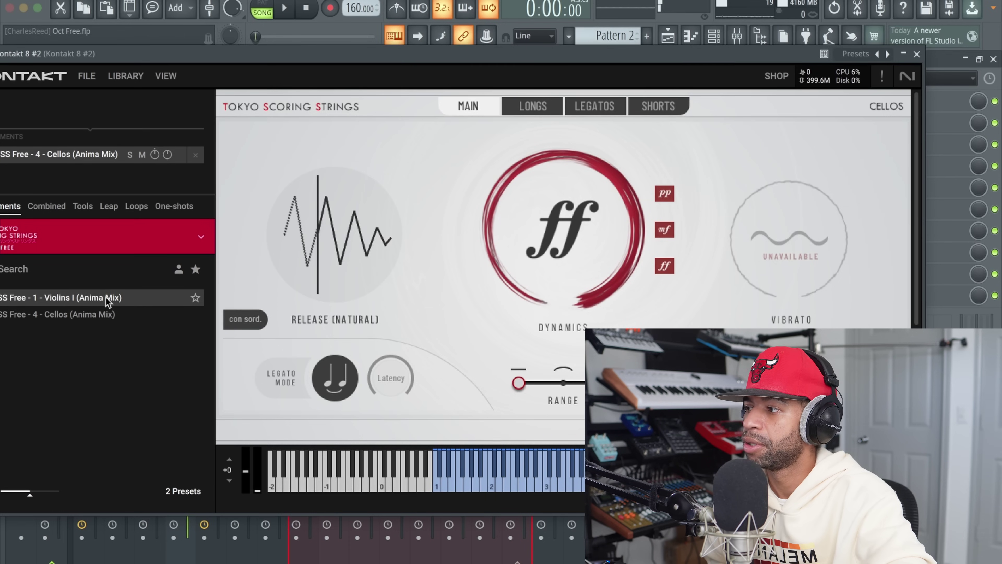
{"action": "left_click_drag", "start_coordinate": [605, 54], "coordinate": [397, 59]}
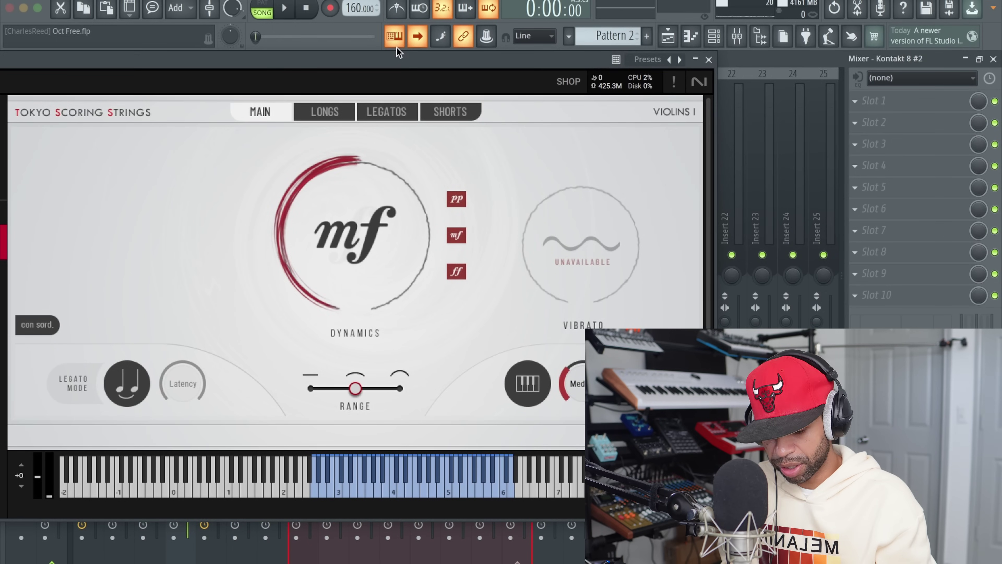
{"action": "key", "text": "m"}
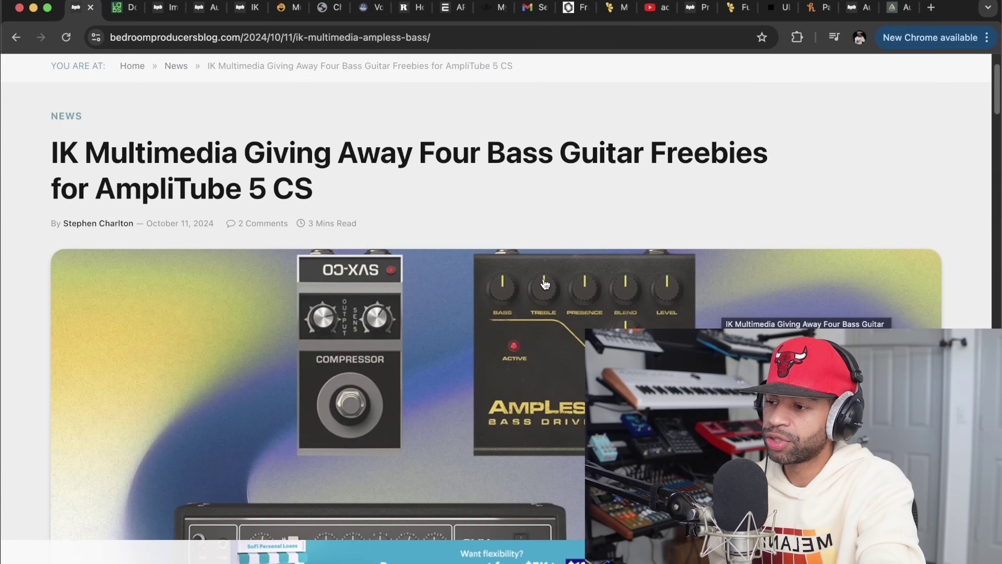
- In the web browser, read the article on IK Multimedia's four bass guitar freebies for AmpliTube 5 CS
{"action": "scroll", "coordinate": [545, 284], "scroll_direction": "down", "scroll_amount": 5}
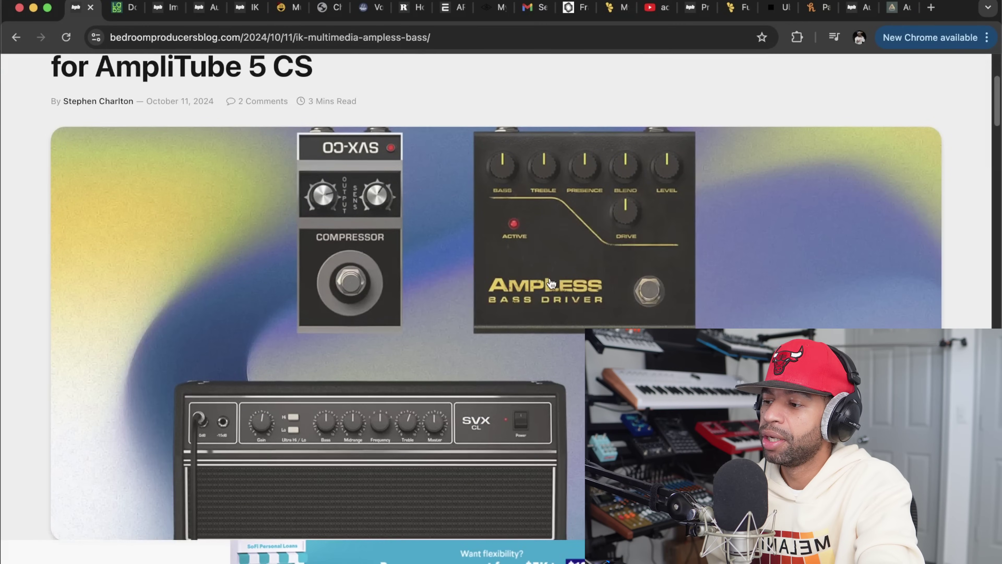
{"action": "scroll", "coordinate": [514, 217], "scroll_direction": "up", "scroll_amount": 3}
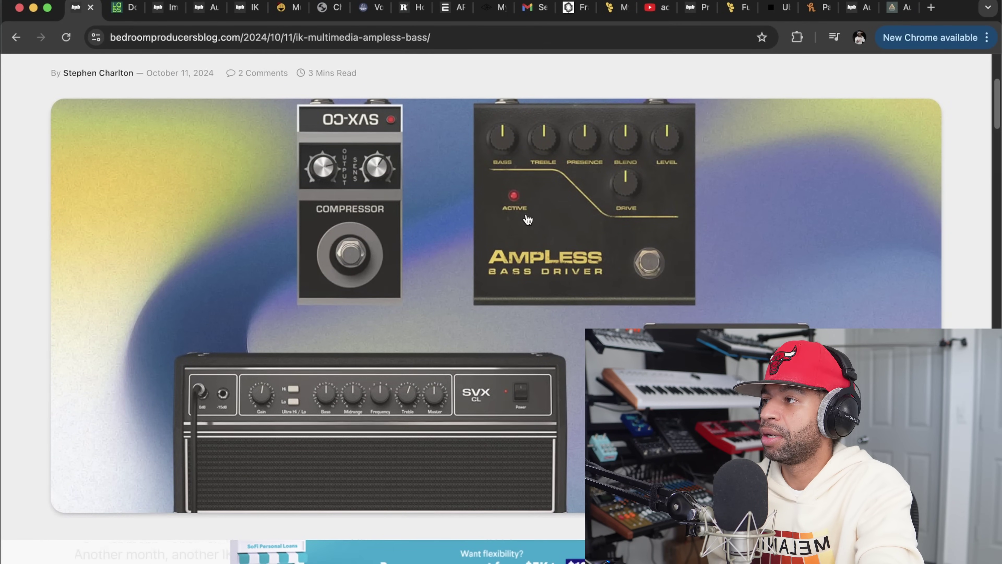
{"action": "scroll", "coordinate": [533, 237], "scroll_direction": "down", "scroll_amount": 10}
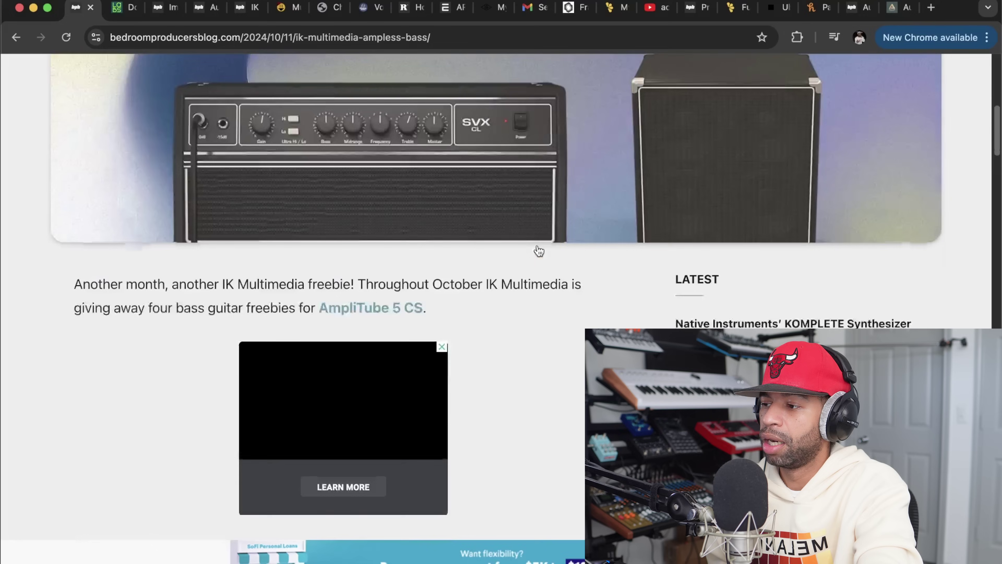
{"action": "scroll", "coordinate": [539, 251], "scroll_direction": "down", "scroll_amount": 7}
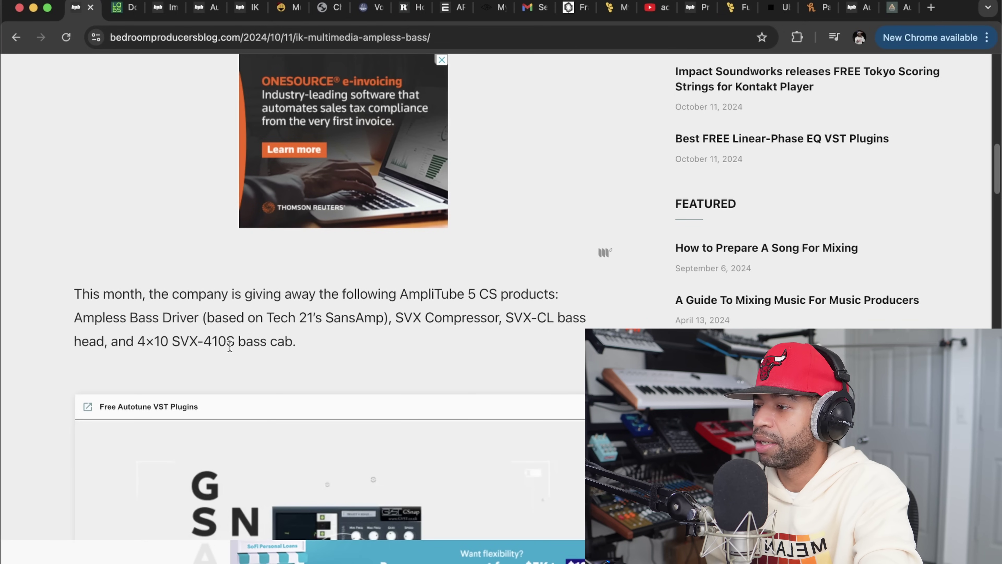
{"action": "scroll", "coordinate": [297, 336], "scroll_direction": "down", "scroll_amount": 9}
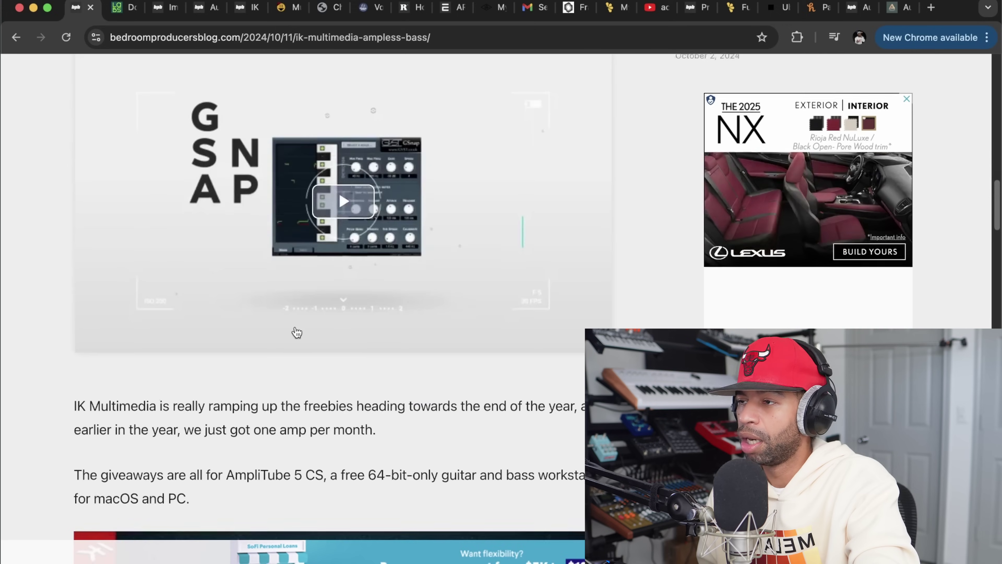
{"action": "scroll", "coordinate": [296, 333], "scroll_direction": "down", "scroll_amount": 3}
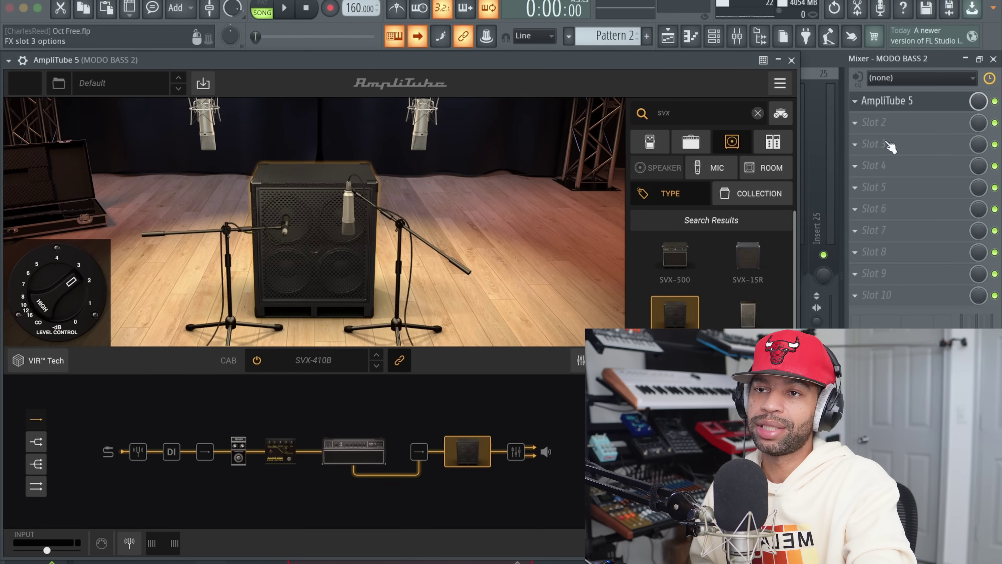
- In FL Studio, play the MODO BASS 2 part with AmpliTube 5 bypassed and again with it enabled
{"action": "left_click", "coordinate": [996, 101]}
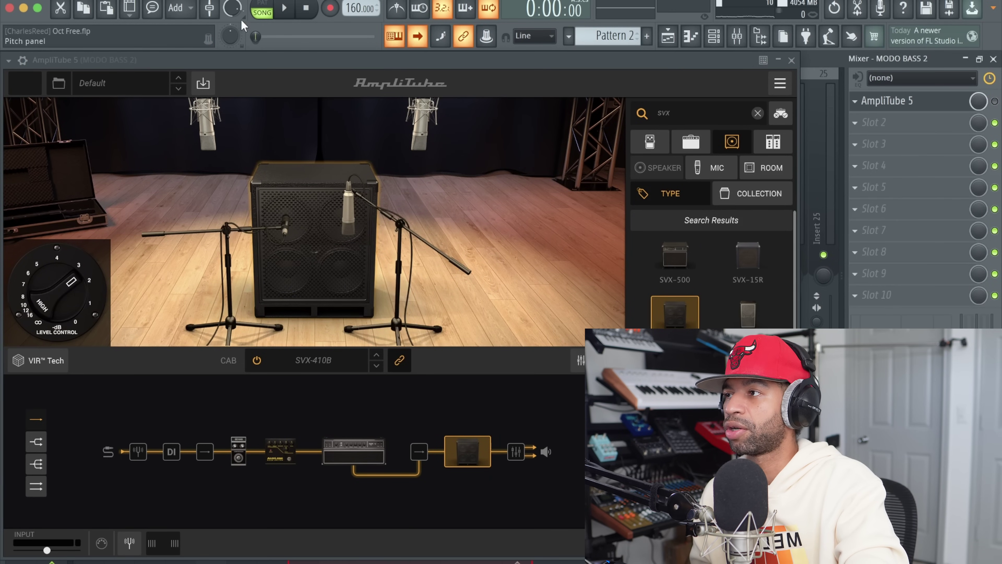
{"action": "left_click", "coordinate": [284, 10]}
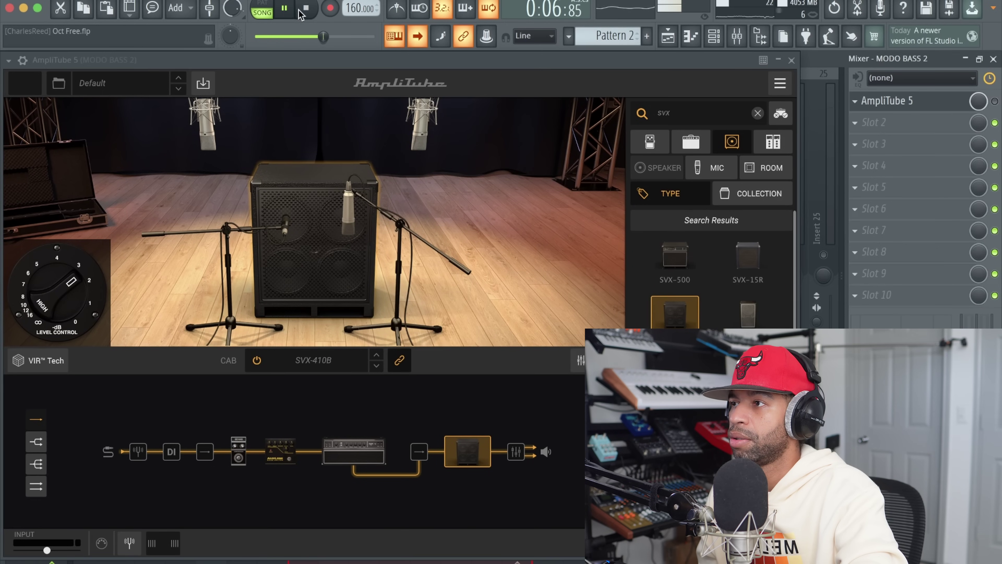
{"action": "key", "text": "space"}
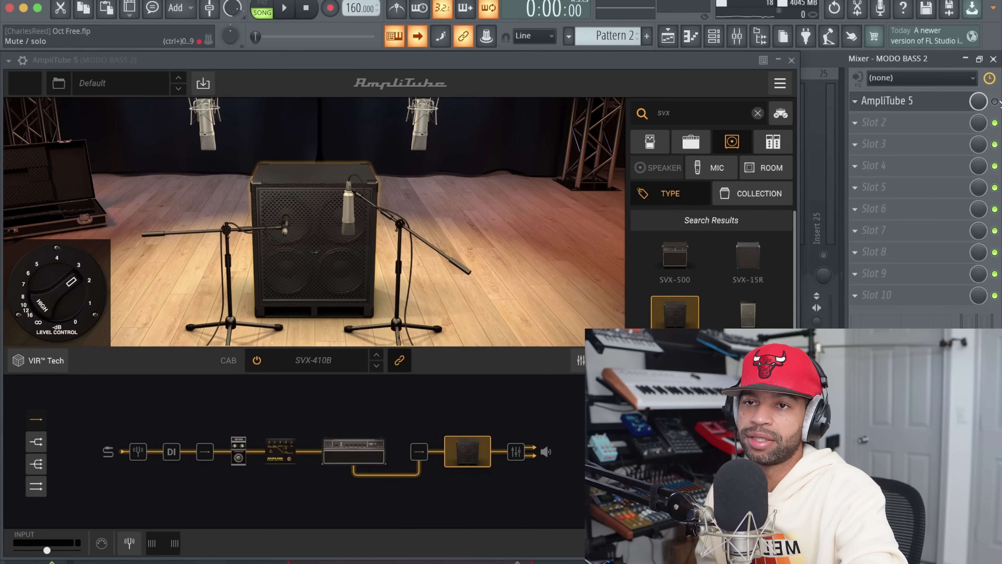
{"action": "left_click", "coordinate": [284, 9]}
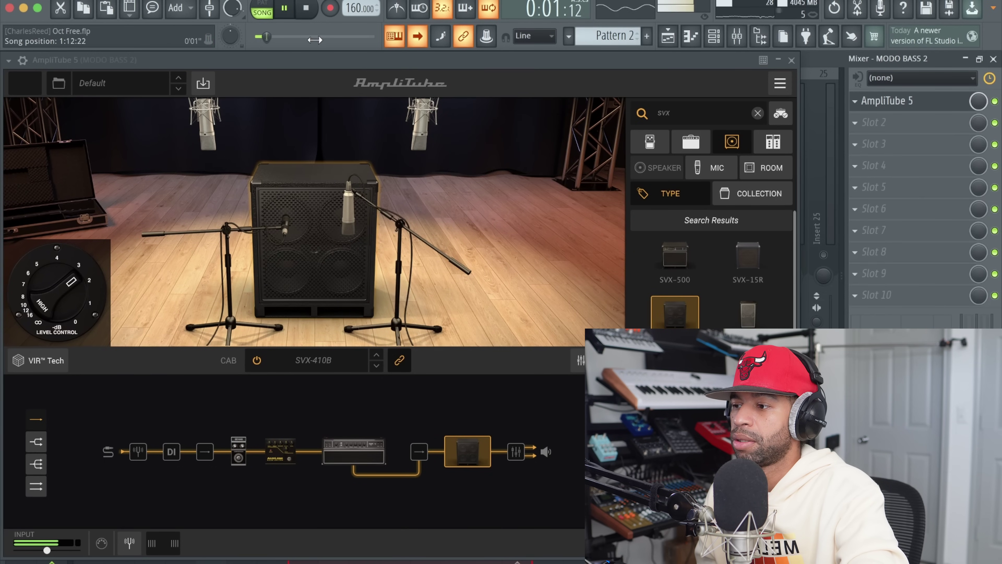
{"action": "left_click", "coordinate": [308, 11]}
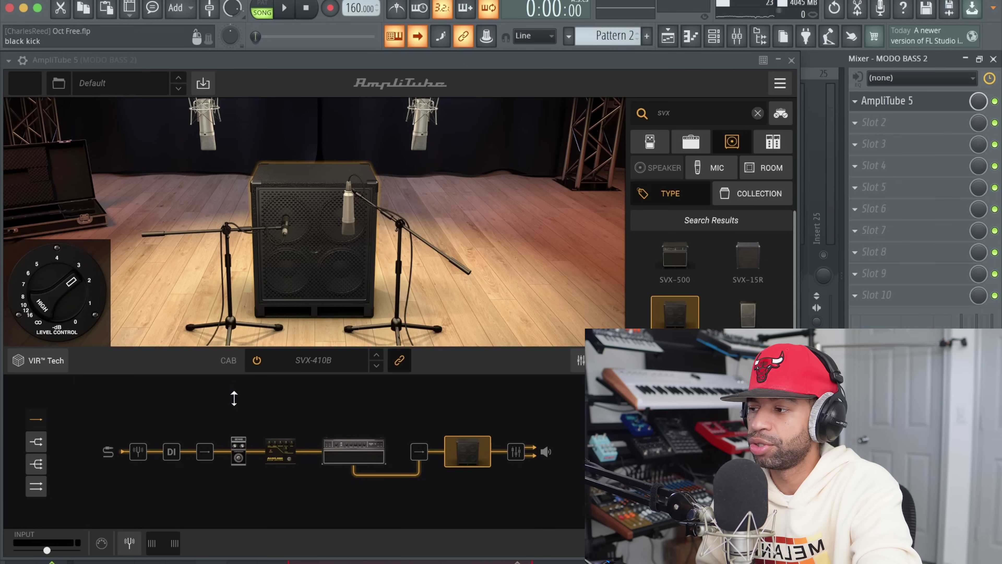
- During playback, toggle the SVX Compressor and AmpLess Bass Driver pedals to compare them, leaving only the AmpLess active
{"action": "left_click", "coordinate": [238, 452]}
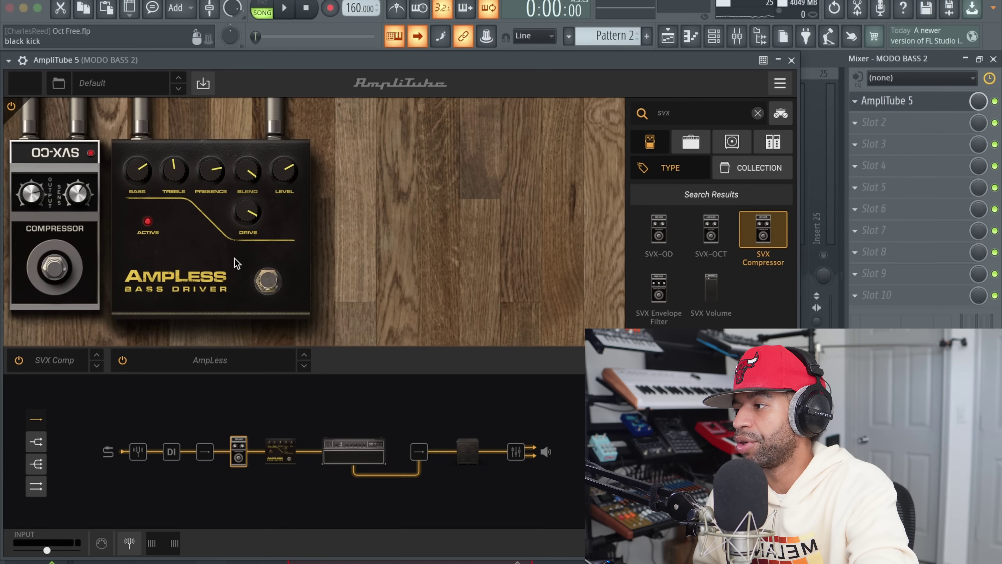
{"action": "left_click", "coordinate": [55, 270]}
{"action": "left_click", "coordinate": [284, 8]}
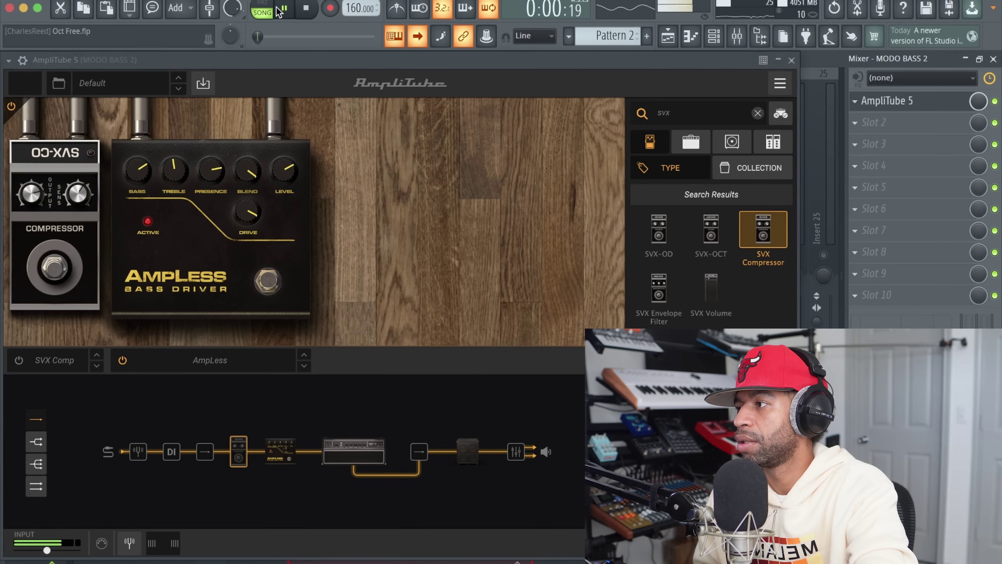
{"action": "left_click", "coordinate": [54, 270]}
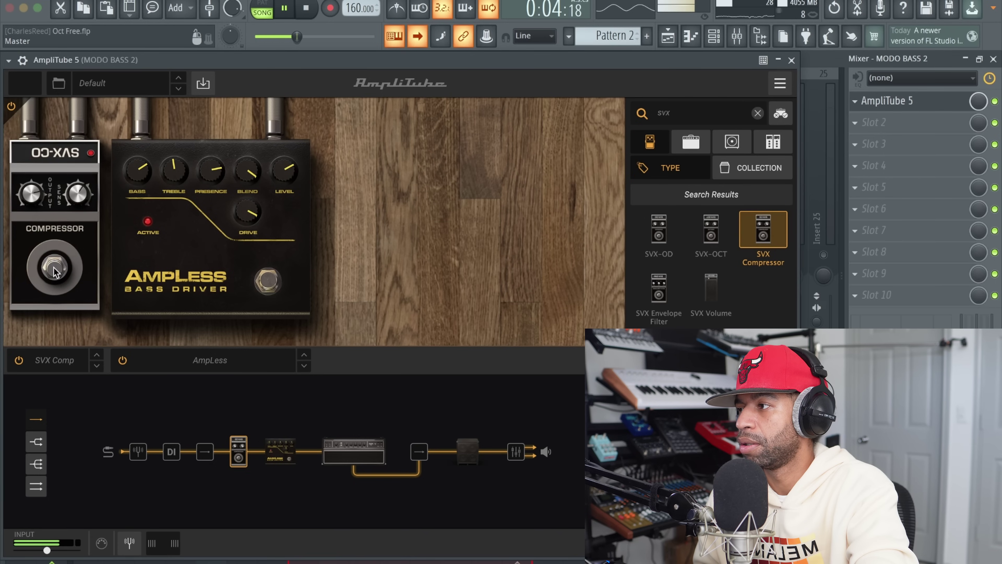
{"action": "left_click", "coordinate": [54, 270]}
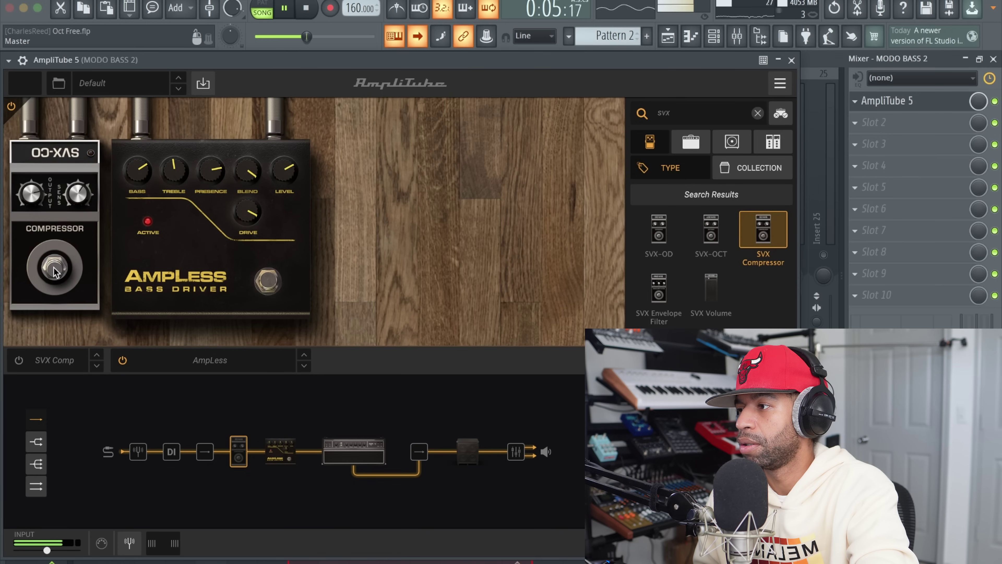
{"action": "left_click", "coordinate": [268, 282]}
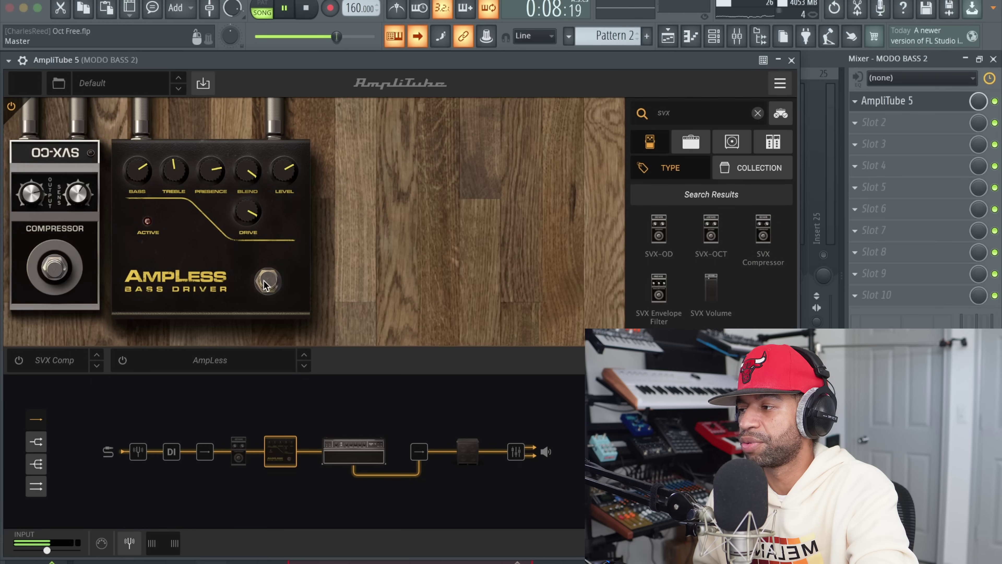
{"action": "left_click", "coordinate": [268, 282]}
- Set the AmpLess driver's Bass to 6.7, Presence to 7.6 and Level to 6.2, readjust Treble, and toggle the compressor pedal
{"action": "left_click_drag", "start_coordinate": [144, 180], "coordinate": [142, 136]}
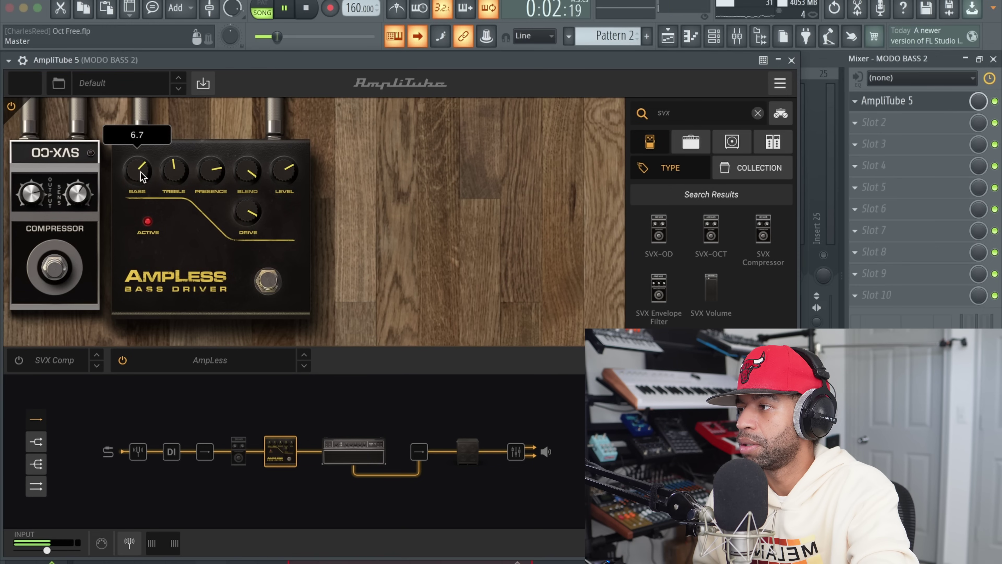
{"action": "left_click_drag", "start_coordinate": [174, 176], "coordinate": [205, 103]}
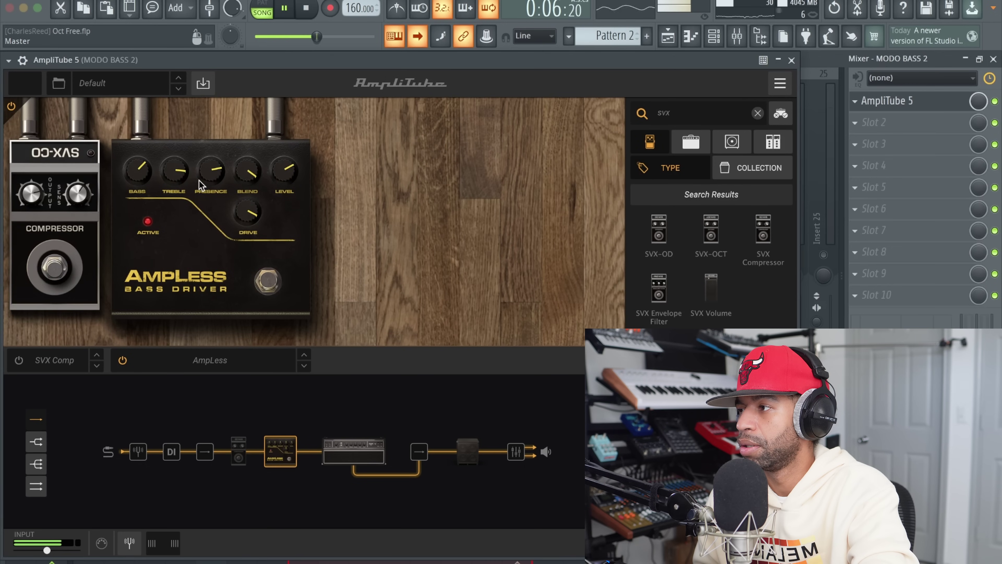
{"action": "left_click_drag", "start_coordinate": [183, 174], "coordinate": [229, 184]}
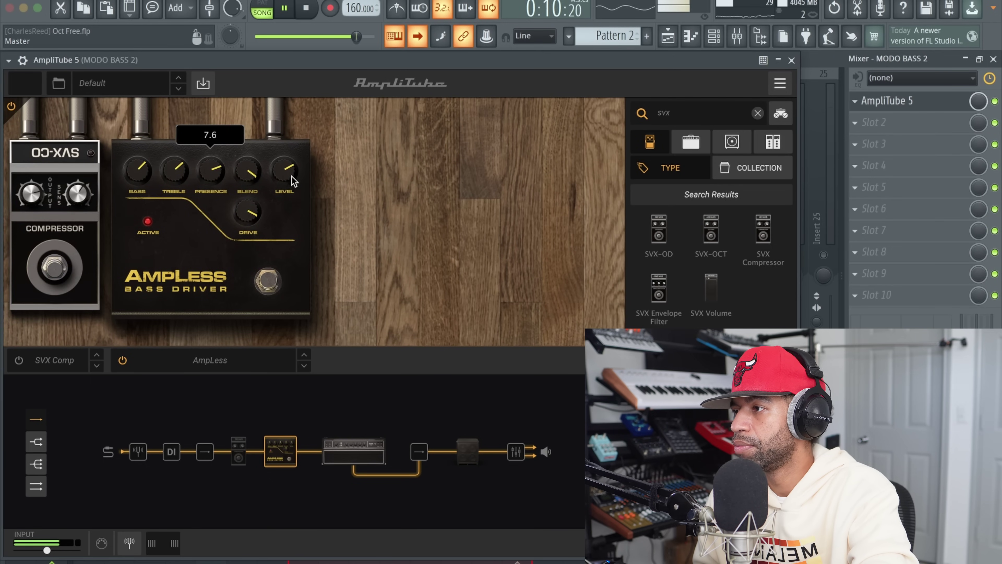
{"action": "mouse_move", "coordinate": [294, 170]}
{"action": "left_click_drag", "start_coordinate": [294, 169], "coordinate": [275, 195]}
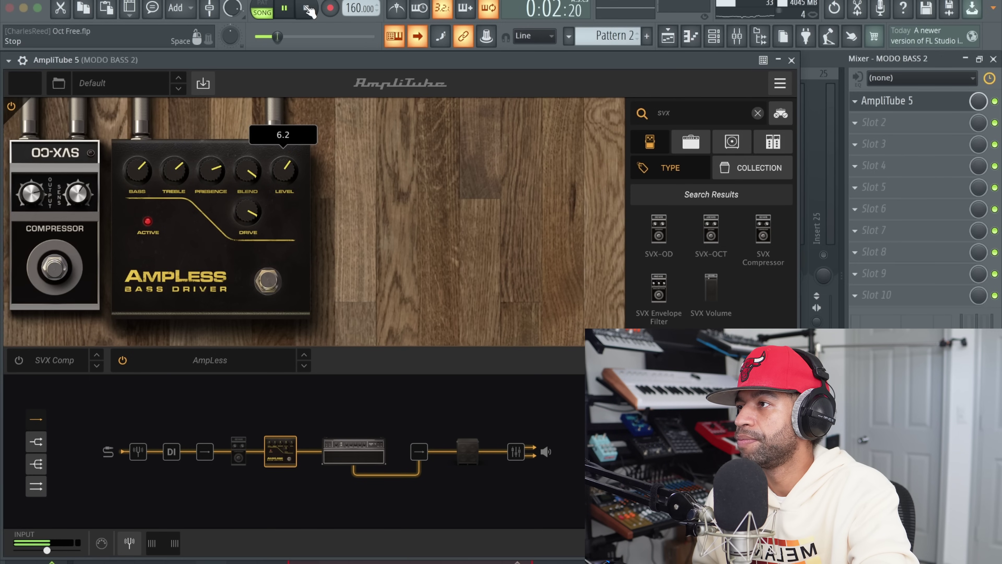
{"action": "left_click", "coordinate": [307, 8]}
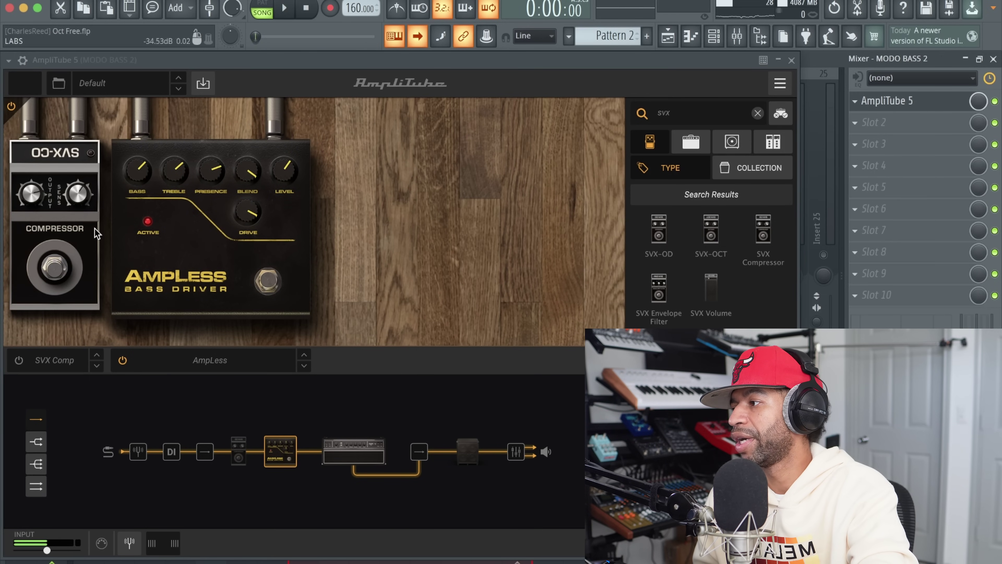
{"action": "left_click", "coordinate": [55, 270]}
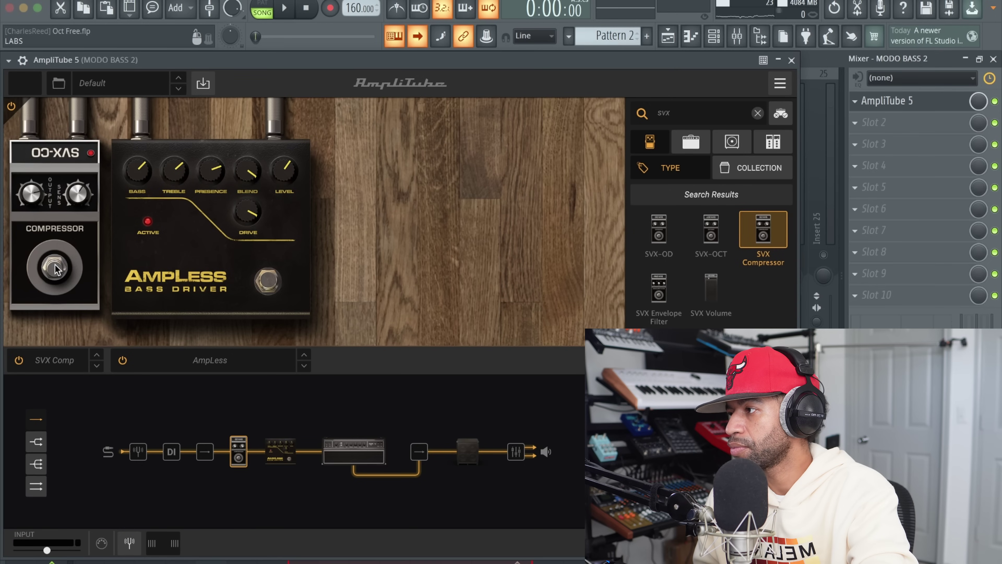
- On the SVX-CL amp, raise Bass and Gain, enable Ultra Lo, and set Treble to 7.6 during playback
{"action": "left_click", "coordinate": [347, 452]}
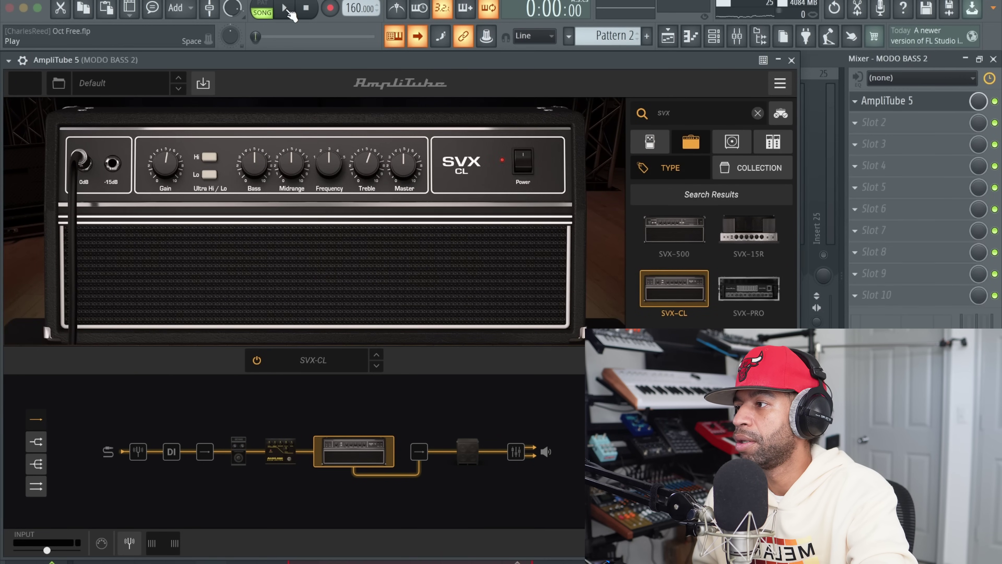
{"action": "left_click", "coordinate": [286, 9]}
{"action": "left_click_drag", "start_coordinate": [255, 165], "coordinate": [268, 105]}
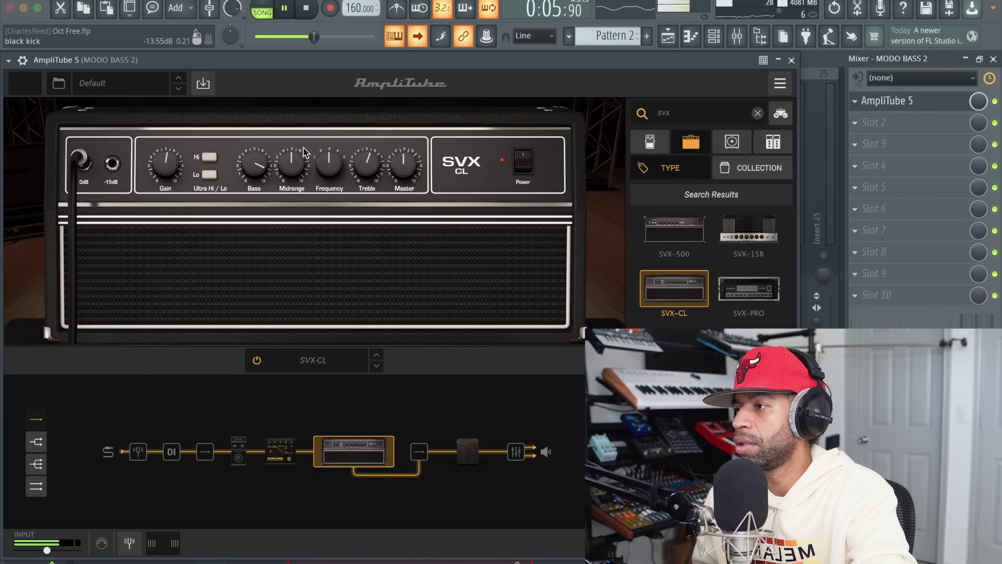
{"action": "left_click", "coordinate": [207, 173]}
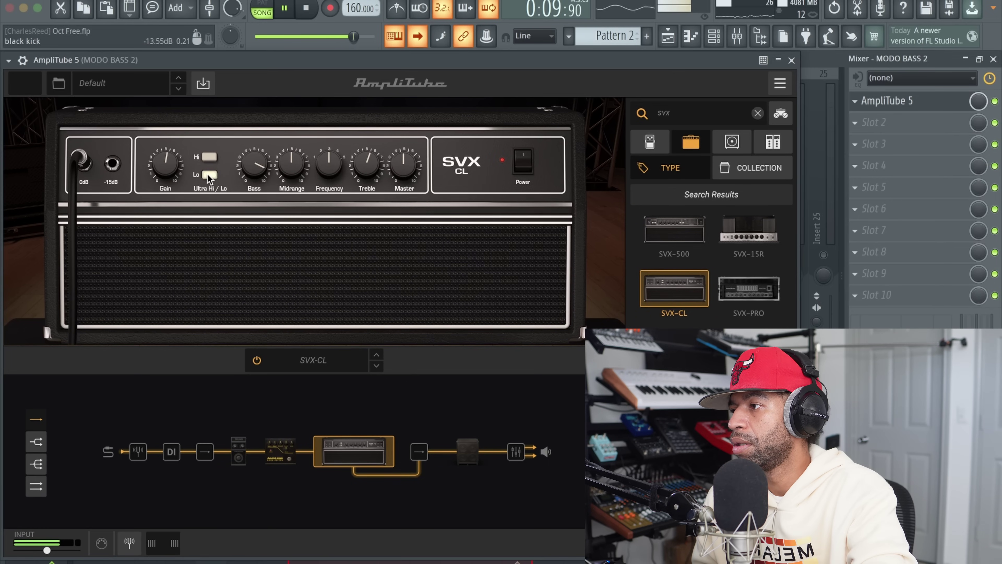
{"action": "mouse_move", "coordinate": [168, 170]}
{"action": "left_click_drag", "start_coordinate": [168, 170], "coordinate": [170, 162]}
{"action": "left_click_drag", "start_coordinate": [365, 160], "coordinate": [373, 123]}
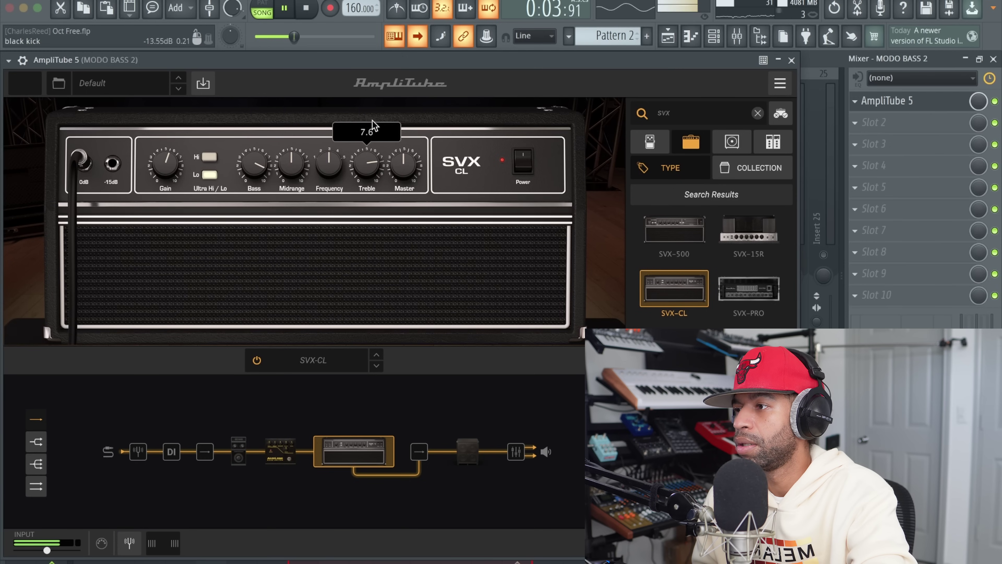
{"action": "left_click", "coordinate": [307, 9]}
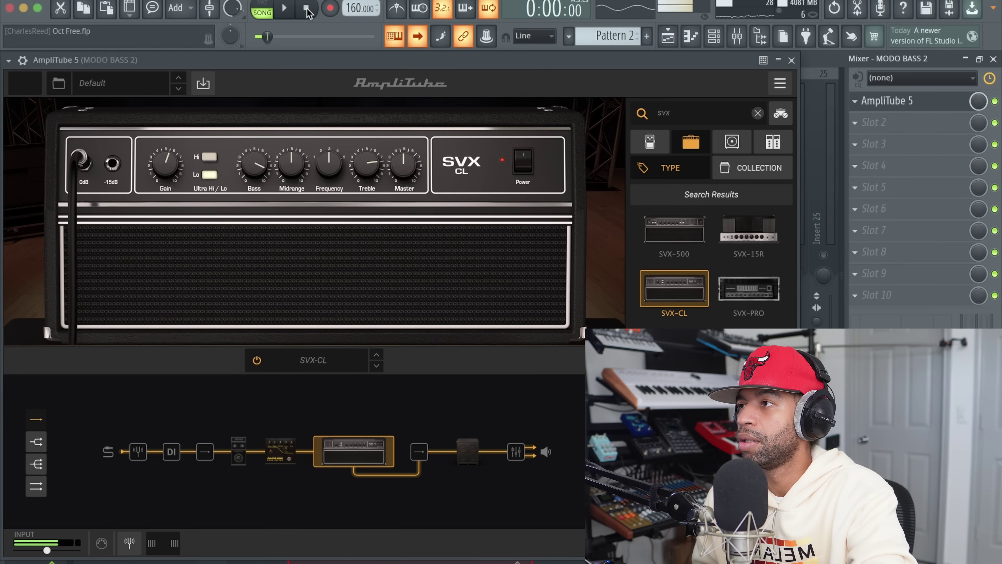
- On the SVX-410B cab, lower the right microphone and raise the left one to the upper speakers during playback
{"action": "left_click", "coordinate": [468, 451]}
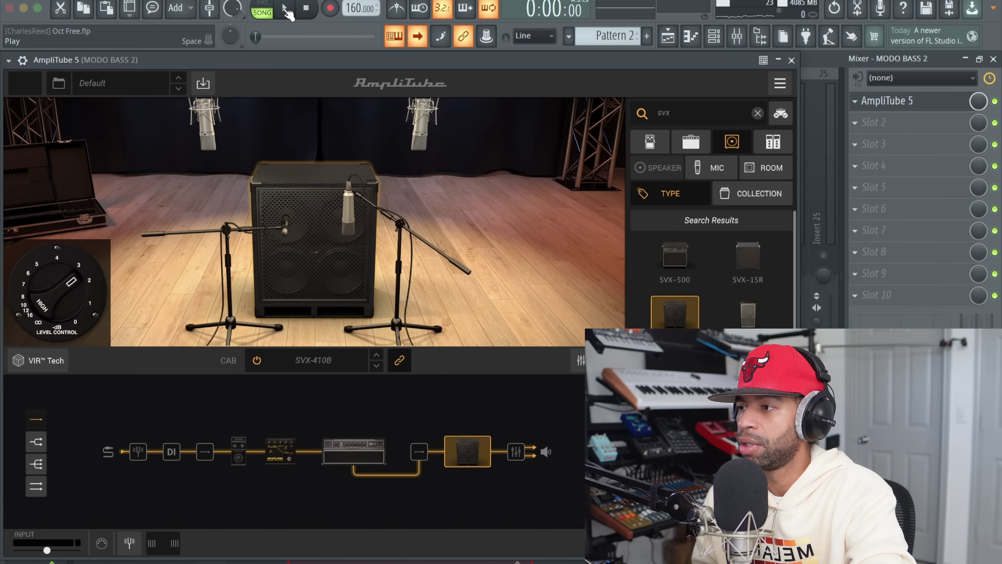
{"action": "left_click", "coordinate": [288, 12]}
{"action": "left_click_drag", "start_coordinate": [353, 221], "coordinate": [353, 269]}
{"action": "left_click_drag", "start_coordinate": [284, 230], "coordinate": [292, 130]}
{"action": "left_click_drag", "start_coordinate": [275, 272], "coordinate": [283, 184]}
{"action": "left_click", "coordinate": [313, 178]}
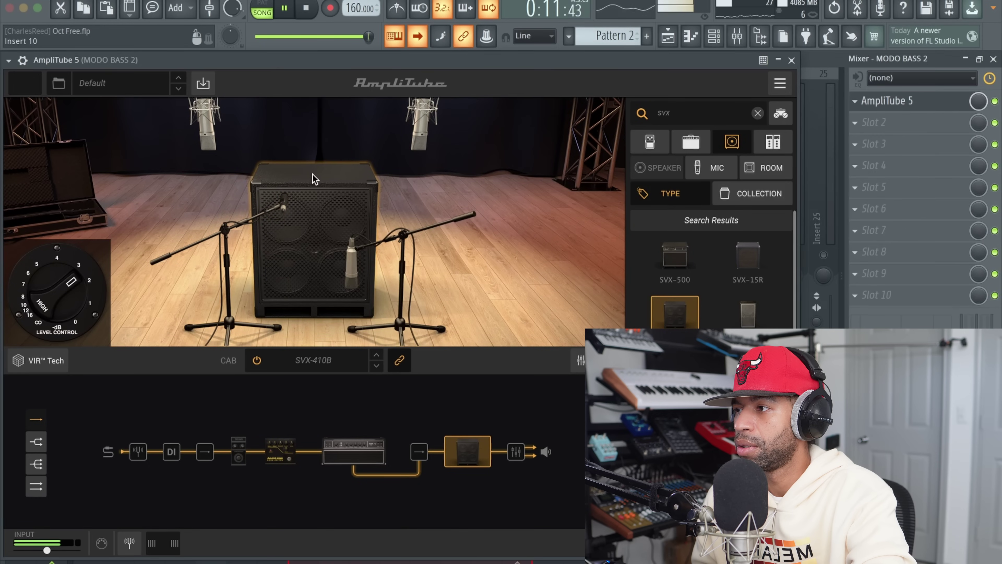
- On the SVX-410B cab, raise the Condenser 87 Mic 2 to the upper speakers, bring the room mics closer together, and stop playback
{"action": "left_click_drag", "start_coordinate": [357, 273], "coordinate": [345, 217]}
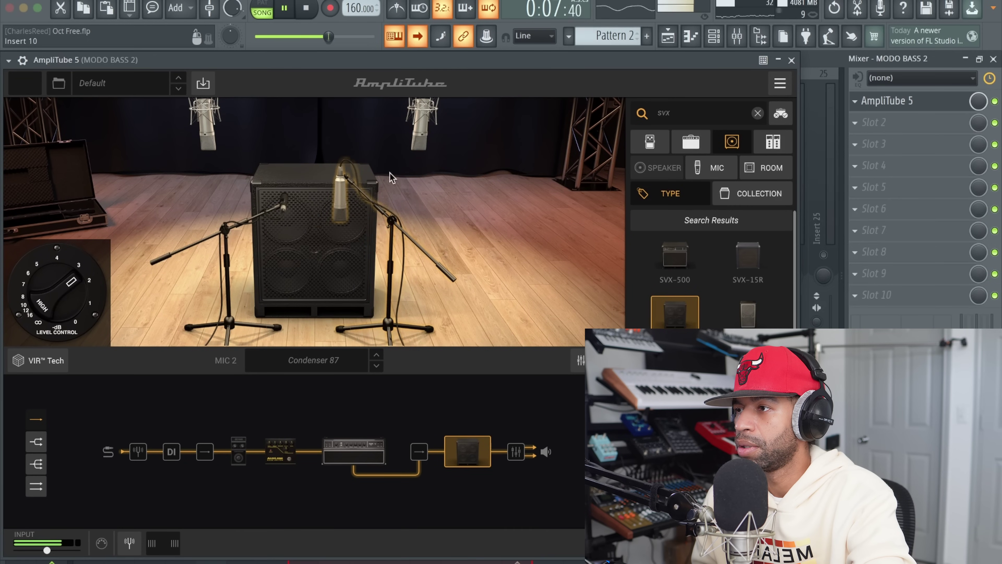
{"action": "left_click", "coordinate": [418, 121]}
{"action": "left_click_drag", "start_coordinate": [417, 122], "coordinate": [330, 161]}
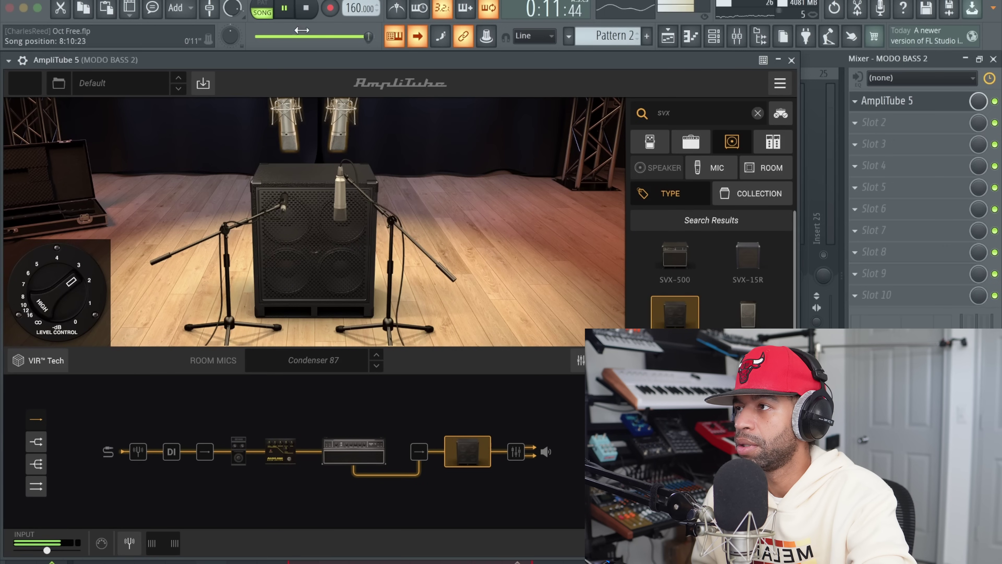
{"action": "left_click", "coordinate": [307, 9]}
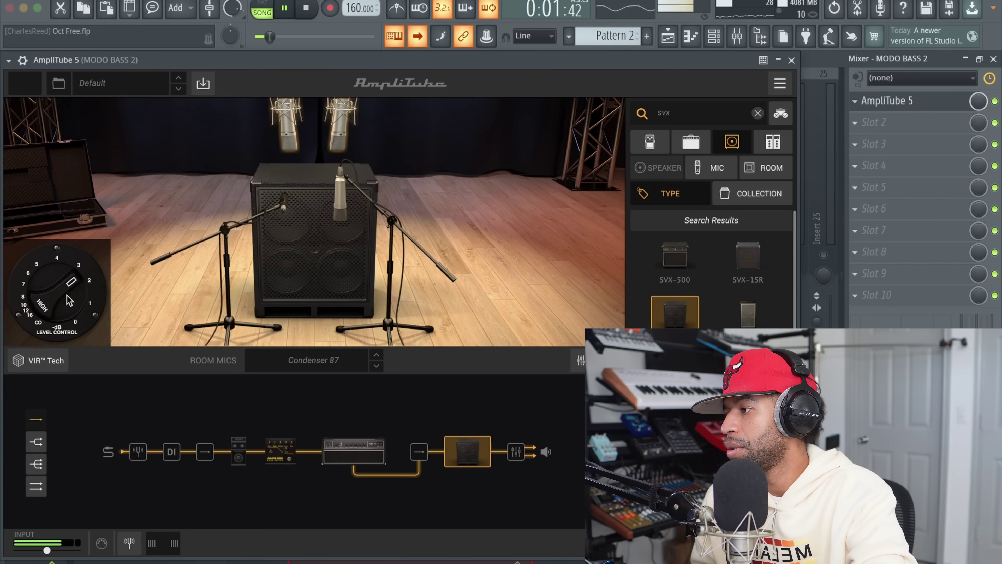
{"action": "left_click", "coordinate": [307, 9]}
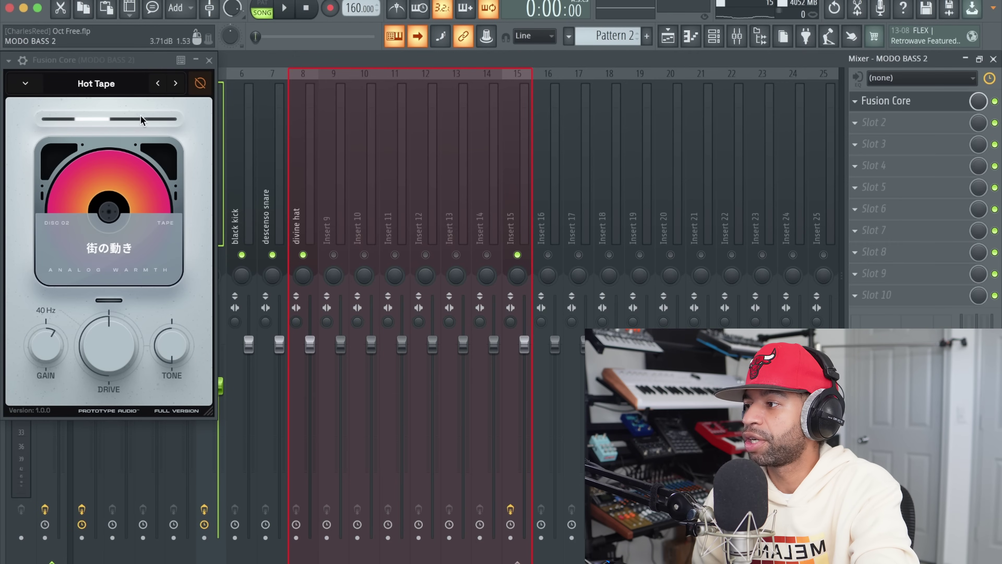
- On MODO BASS 2, preview Fusion Core's other discs, return to the Tape disc, and audition the song with the effect bypassed
{"action": "left_click", "coordinate": [63, 119]}
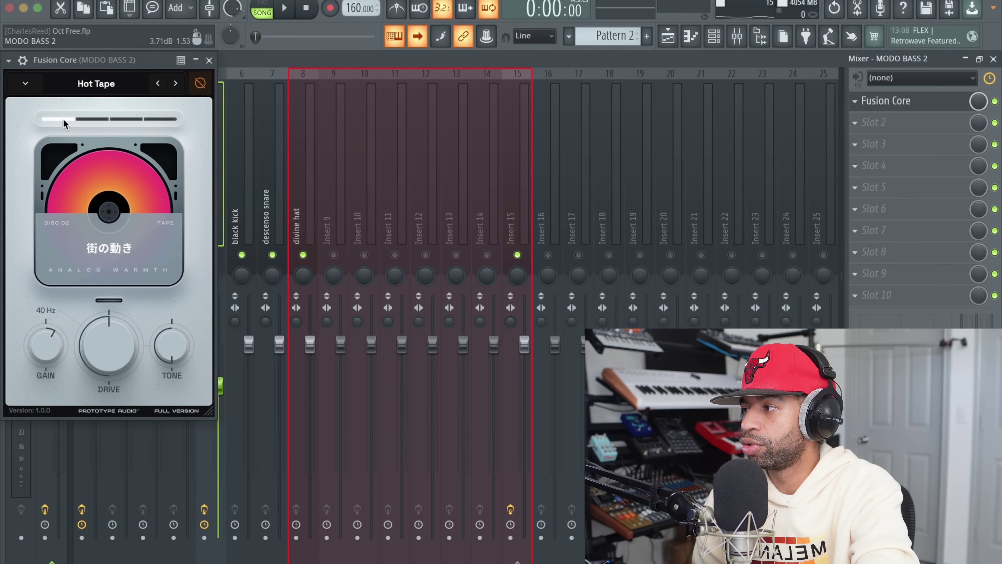
{"action": "left_click", "coordinate": [125, 119]}
{"action": "left_click", "coordinate": [155, 118]}
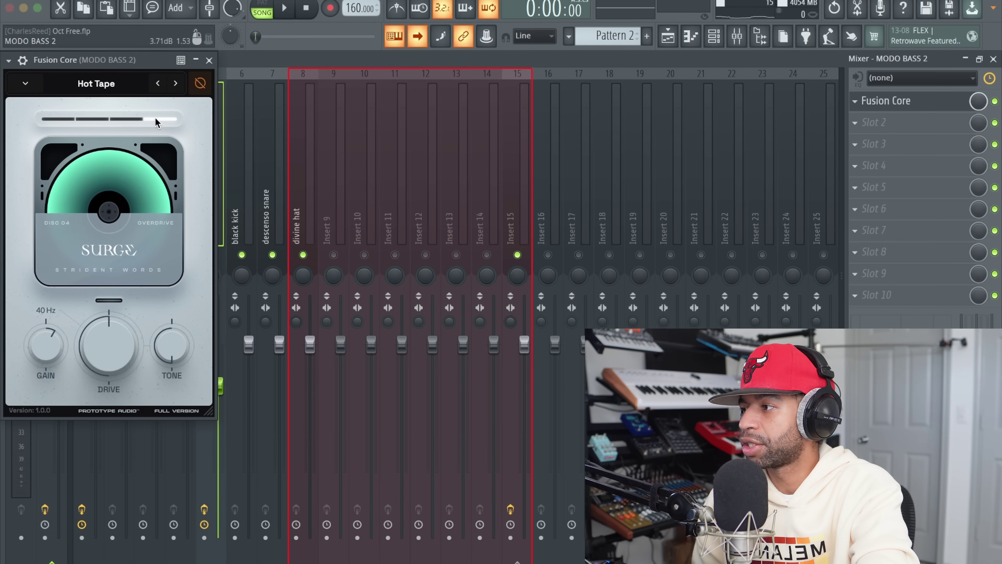
{"action": "left_click", "coordinate": [92, 119]}
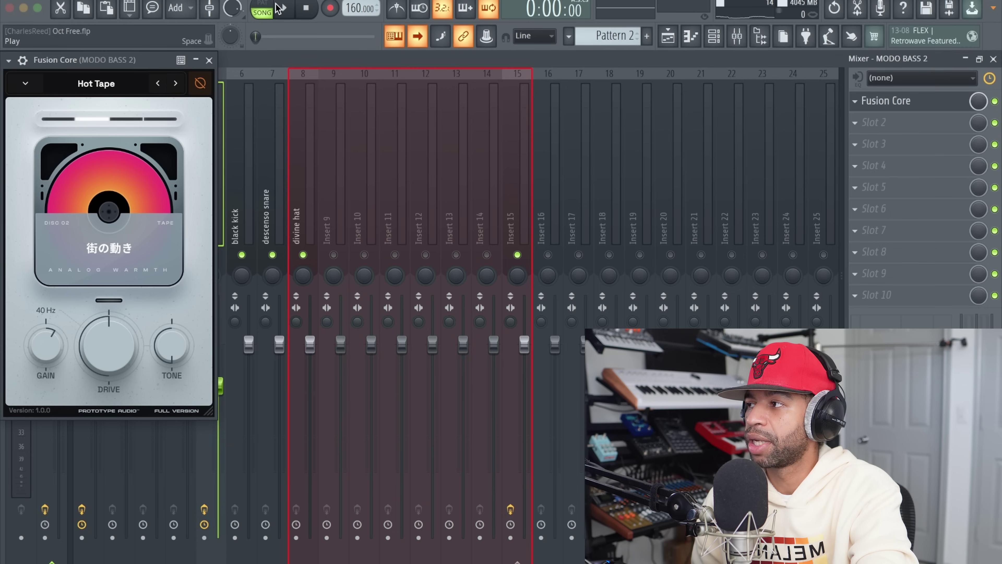
{"action": "left_click", "coordinate": [293, 10]}
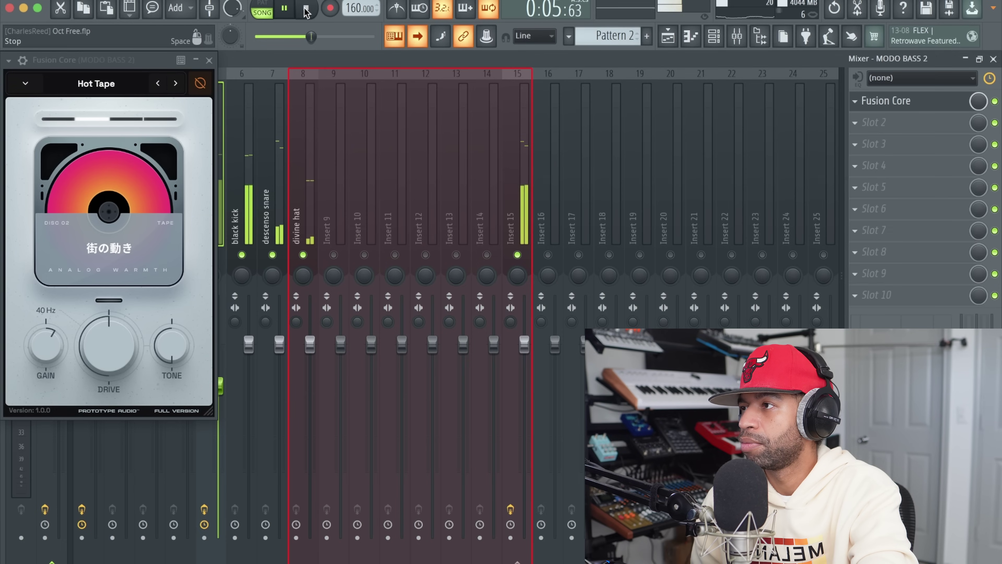
{"action": "left_click", "coordinate": [306, 9]}
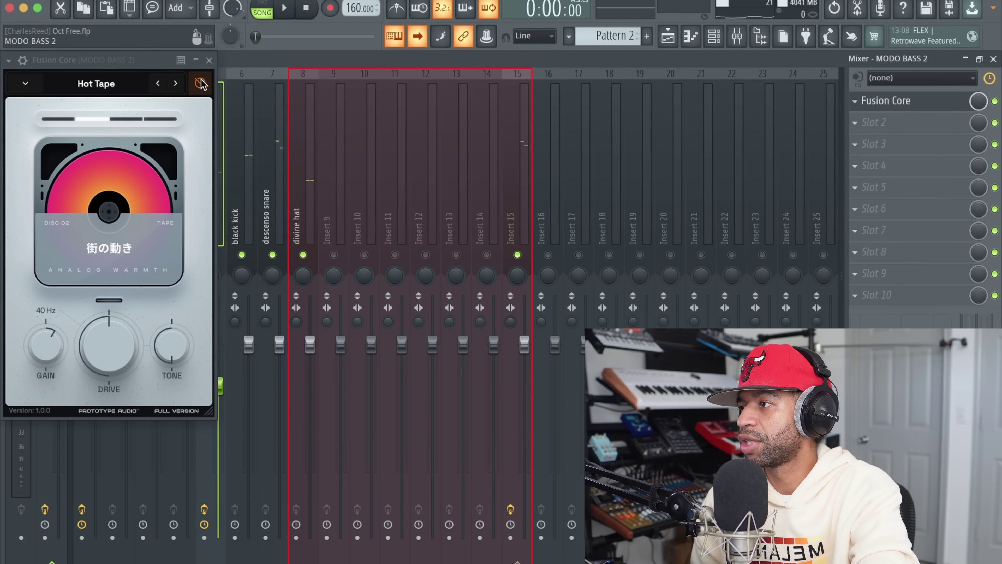
- Play the drums through Fusion Core on Insert 15, comparing the Soft Heat disc bypassed and active
{"action": "left_click", "coordinate": [285, 9]}
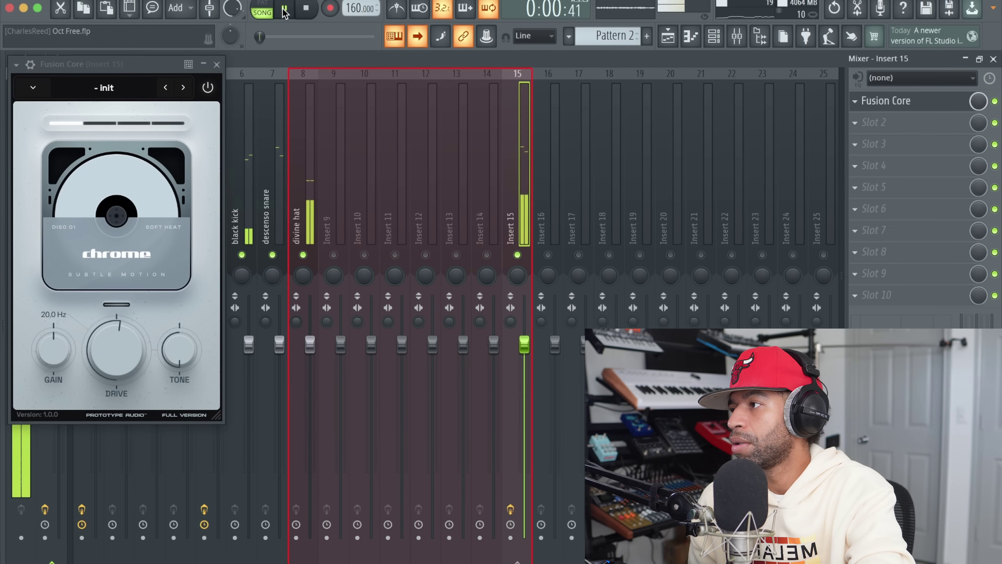
{"action": "left_click_drag", "start_coordinate": [273, 37], "coordinate": [294, 36]}
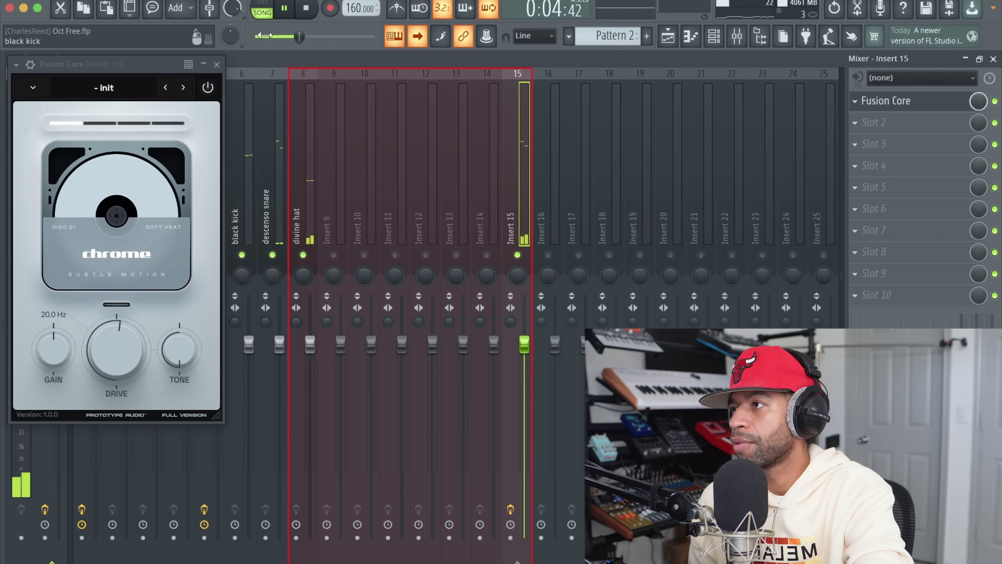
{"action": "left_click", "coordinate": [208, 88]}
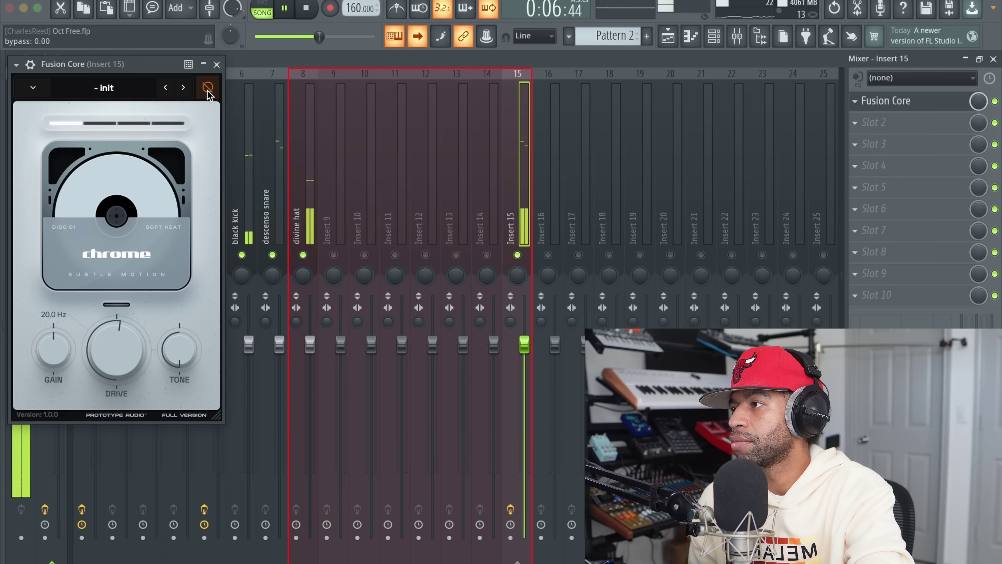
{"action": "left_click", "coordinate": [208, 88]}
{"action": "left_click", "coordinate": [307, 9]}
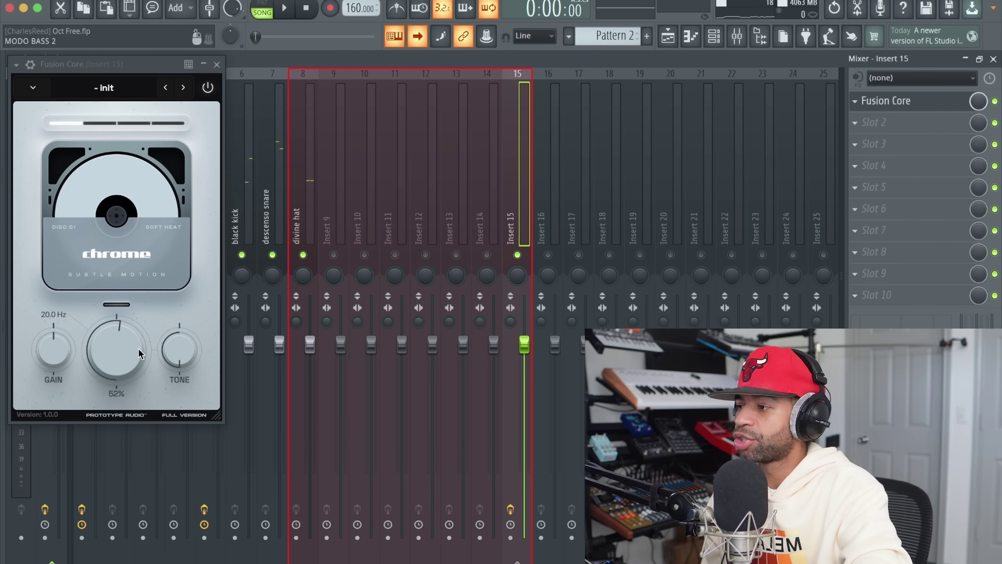
- During playback, raise Fusion Core's Drive and Tone on Insert 15 with the Soft Heat disc selected
{"action": "left_click", "coordinate": [283, 15]}
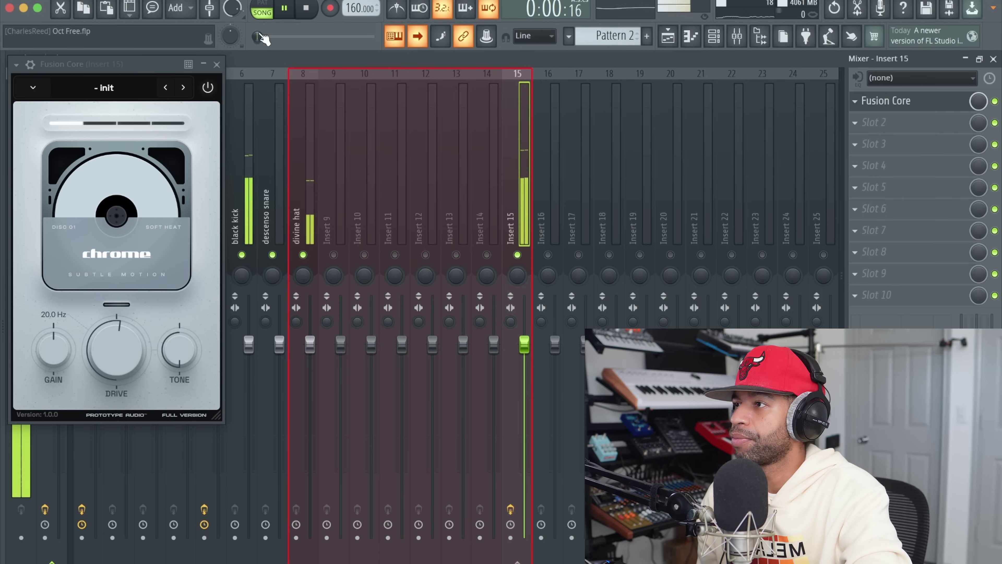
{"action": "left_click_drag", "start_coordinate": [119, 328], "coordinate": [224, 184]}
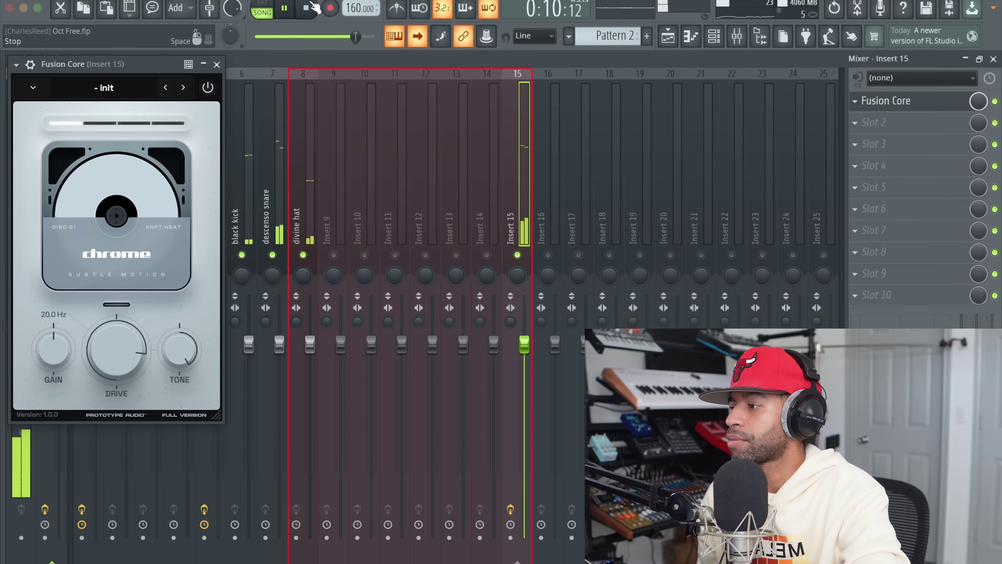
{"action": "left_click", "coordinate": [304, 15]}
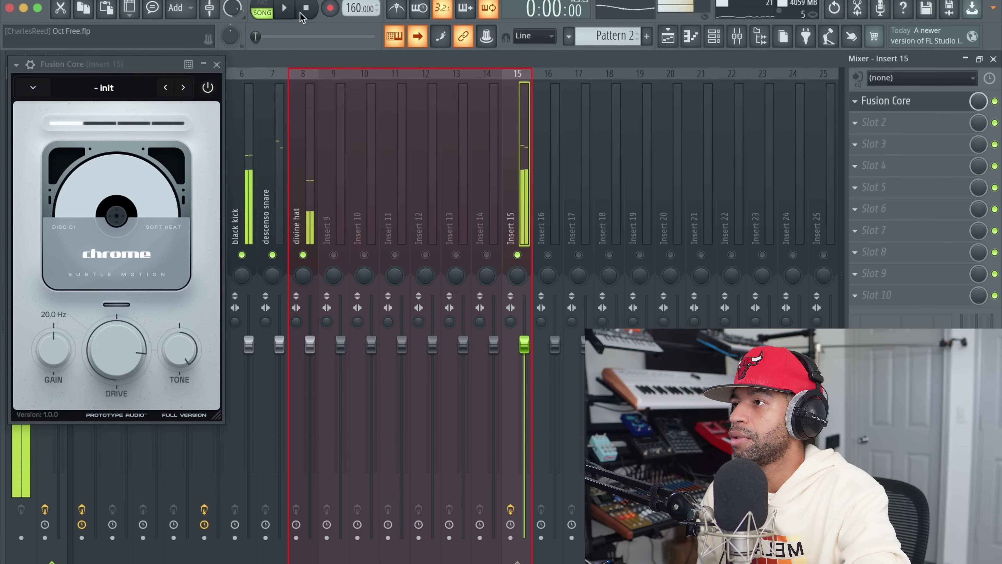
- Switch Insert 15's Fusion Core to the Tape disc and audition it in the song
{"action": "left_click", "coordinate": [100, 122]}
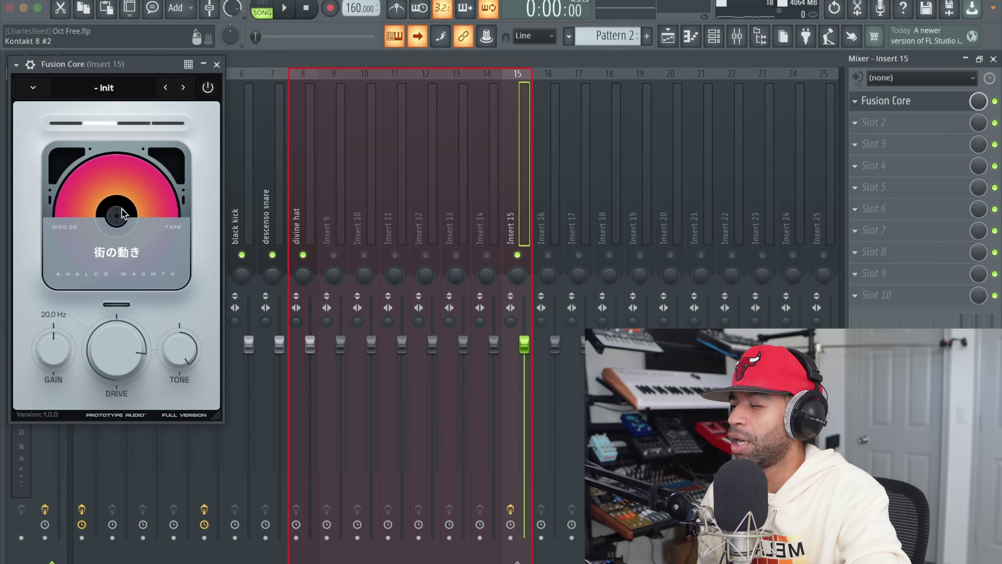
{"action": "left_click", "coordinate": [295, 13]}
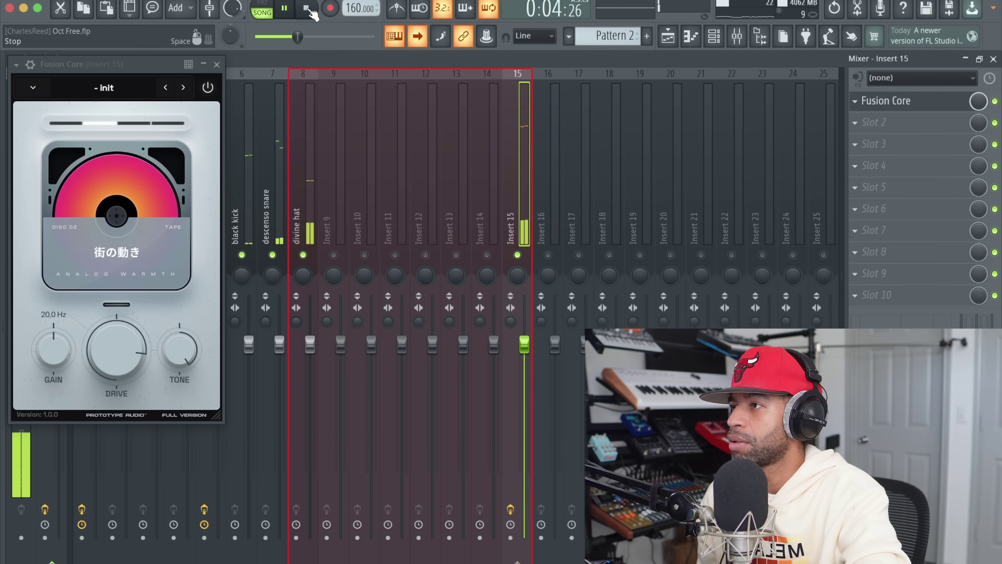
{"action": "left_click", "coordinate": [307, 8]}
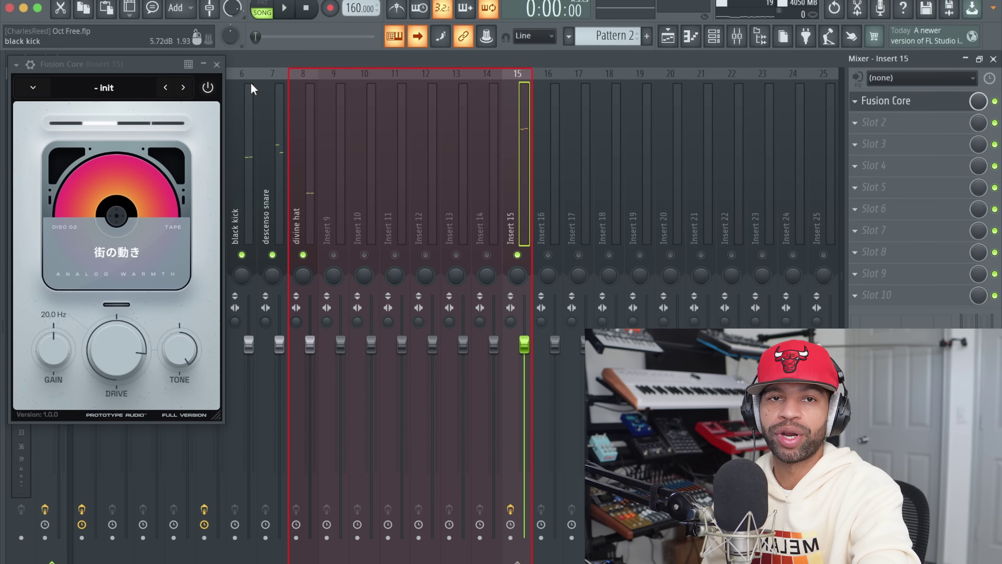
- With the Tape disc playing, lower Fusion Core's Drive to 57% and turn its Tone well down
{"action": "left_click", "coordinate": [286, 14]}
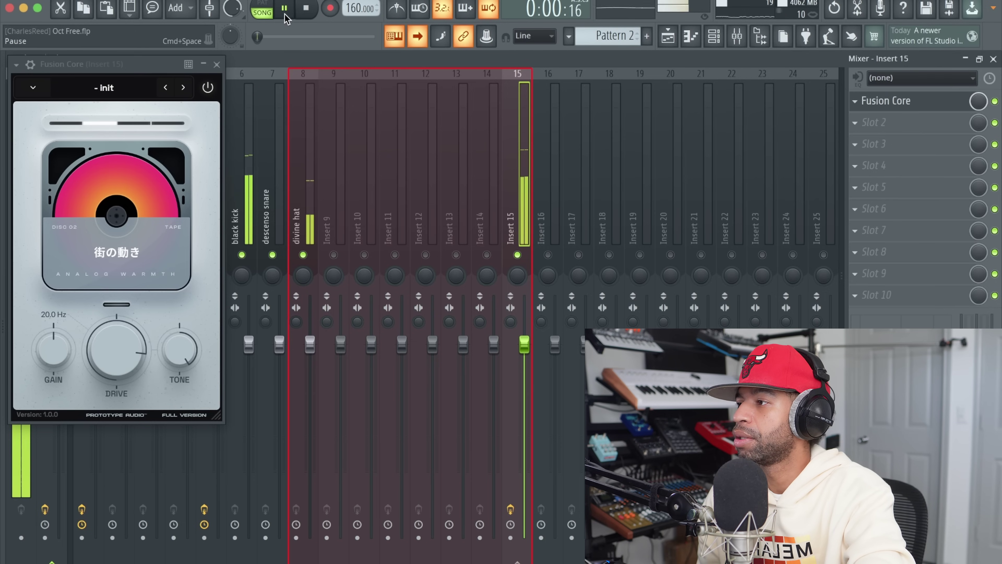
{"action": "mouse_move", "coordinate": [112, 352]}
{"action": "left_click_drag", "start_coordinate": [113, 353], "coordinate": [116, 420]}
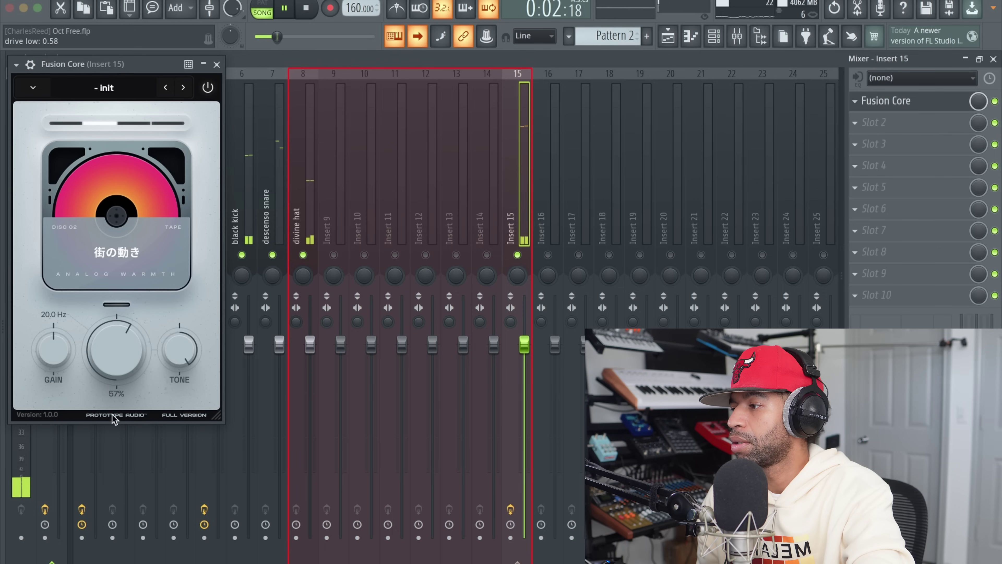
{"action": "left_click_drag", "start_coordinate": [185, 349], "coordinate": [145, 510]}
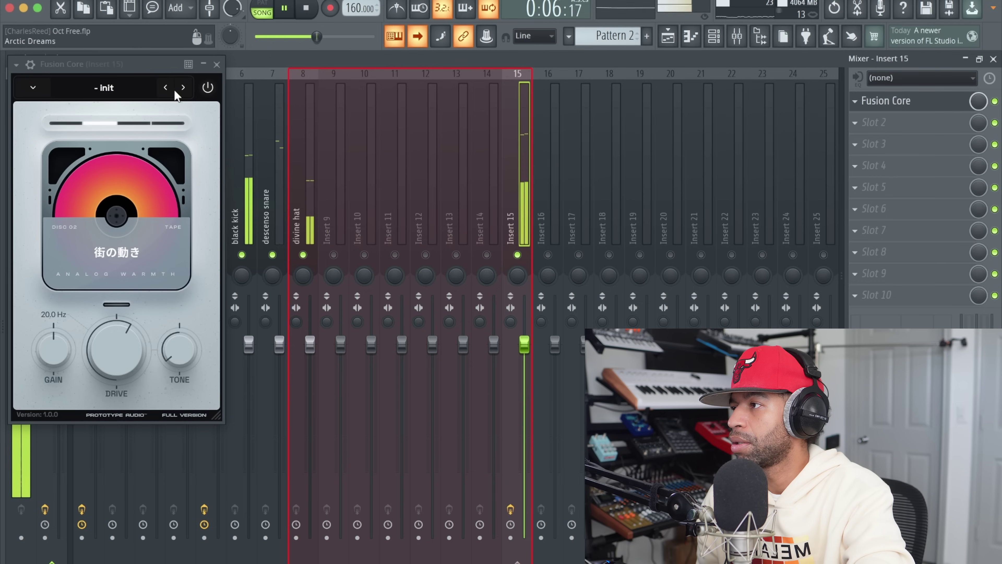
- Load Fusion Core's Anodized preset, raise its Tone to 0.67 during playback, and stop the song
{"action": "left_click", "coordinate": [183, 87]}
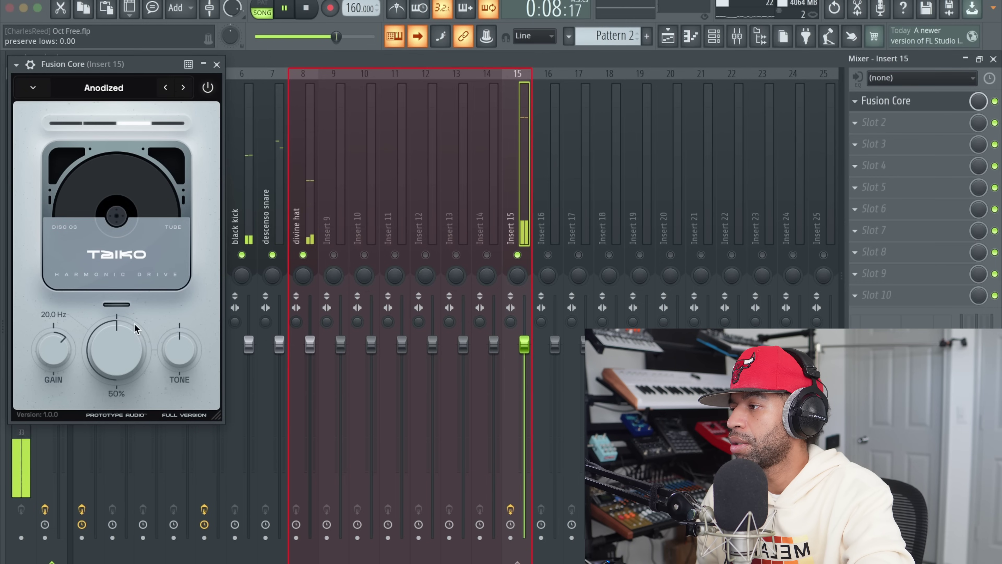
{"action": "mouse_move", "coordinate": [171, 351]}
{"action": "left_click_drag", "start_coordinate": [170, 351], "coordinate": [191, 328]}
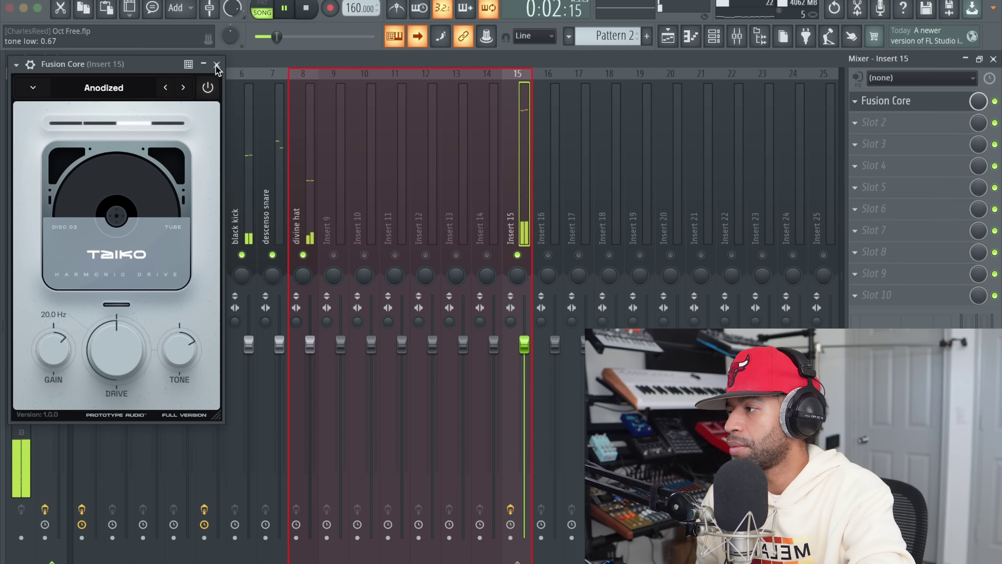
{"action": "left_click", "coordinate": [302, 9]}
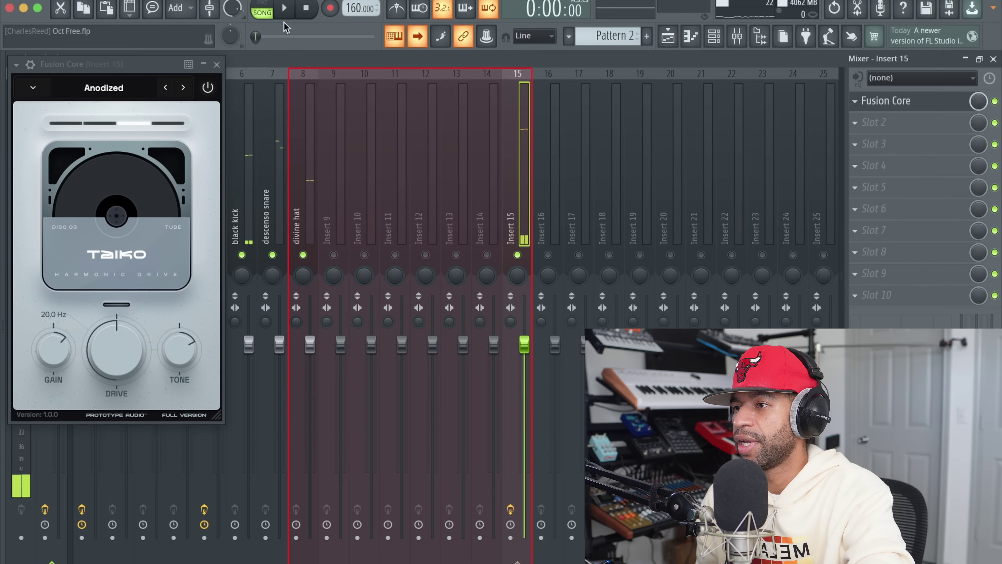
- Switch Fusion Core to the Overdrive disc, lower Drive to 42% and reduce Tone during playback, and stop the song
{"action": "left_click", "coordinate": [169, 124]}
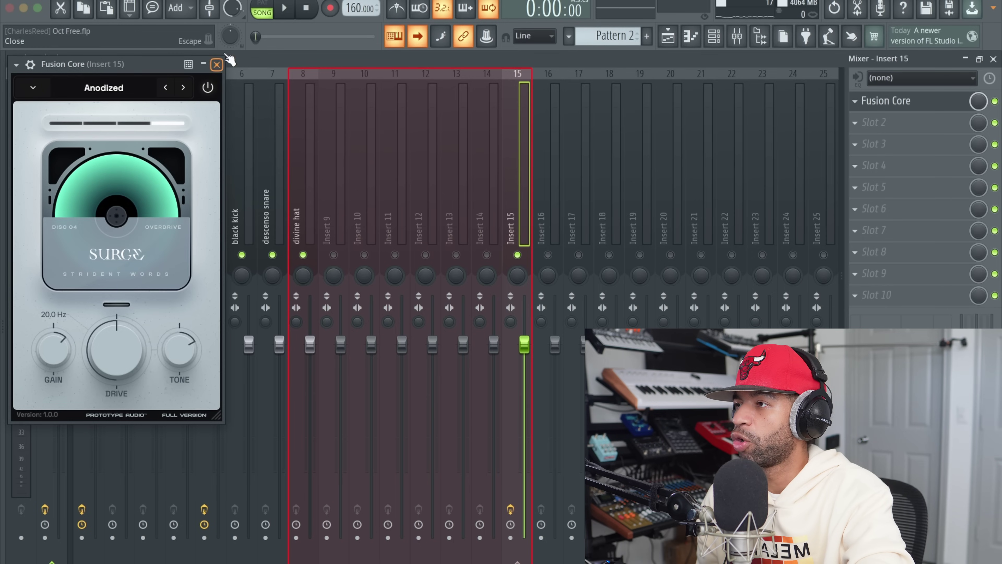
{"action": "left_click", "coordinate": [285, 8]}
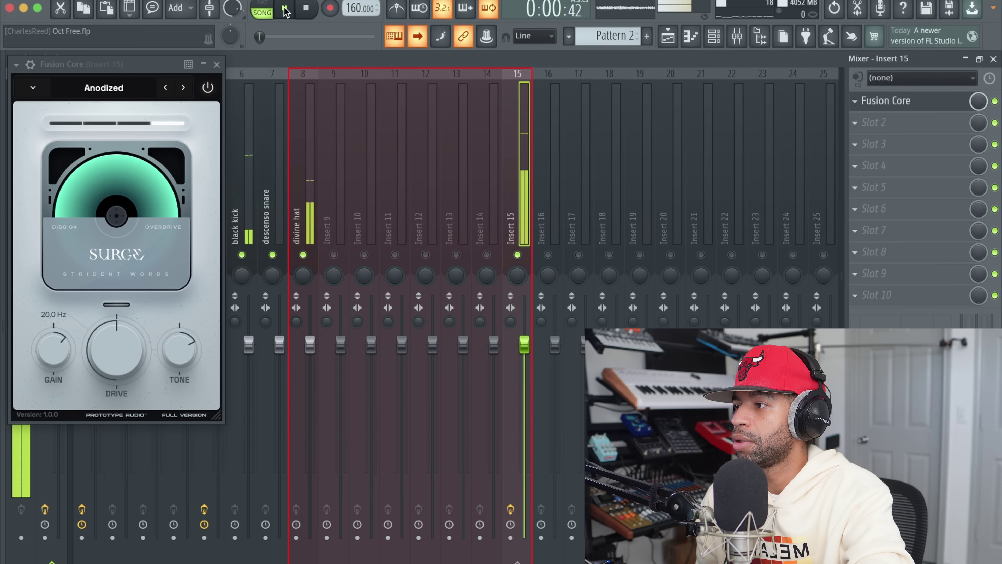
{"action": "mouse_move", "coordinate": [132, 341]}
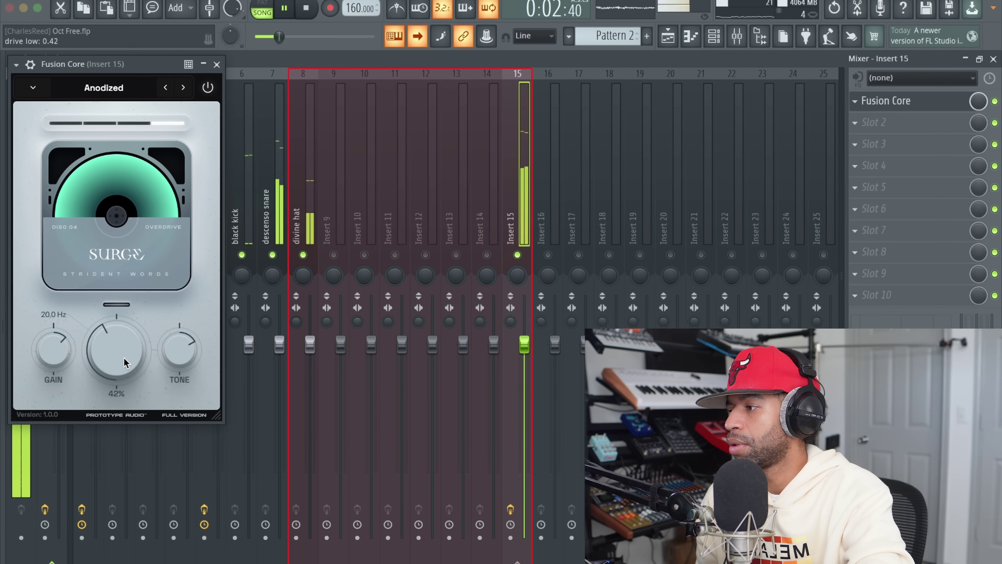
{"action": "left_click_drag", "start_coordinate": [132, 341], "coordinate": [127, 358]}
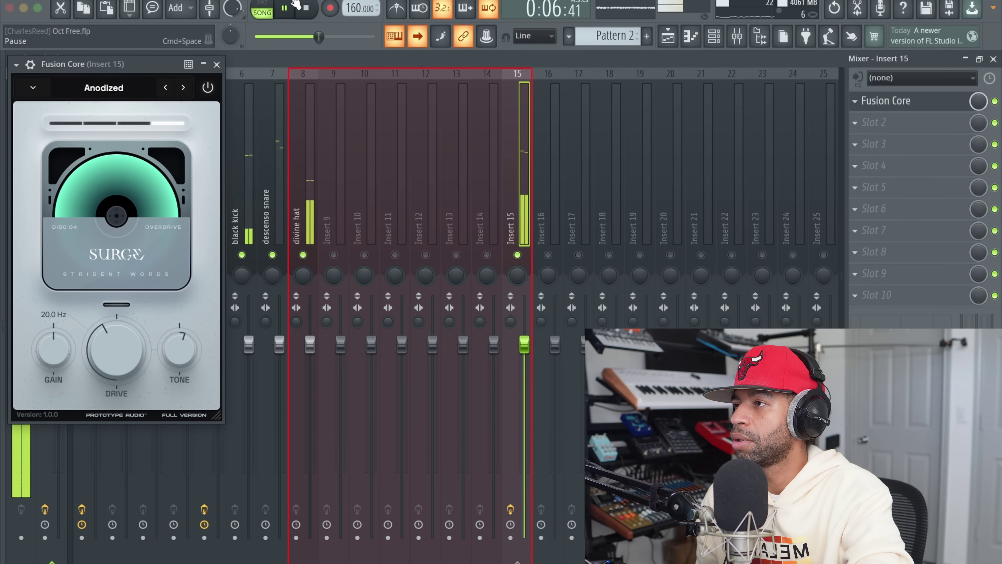
{"action": "key", "text": "space"}
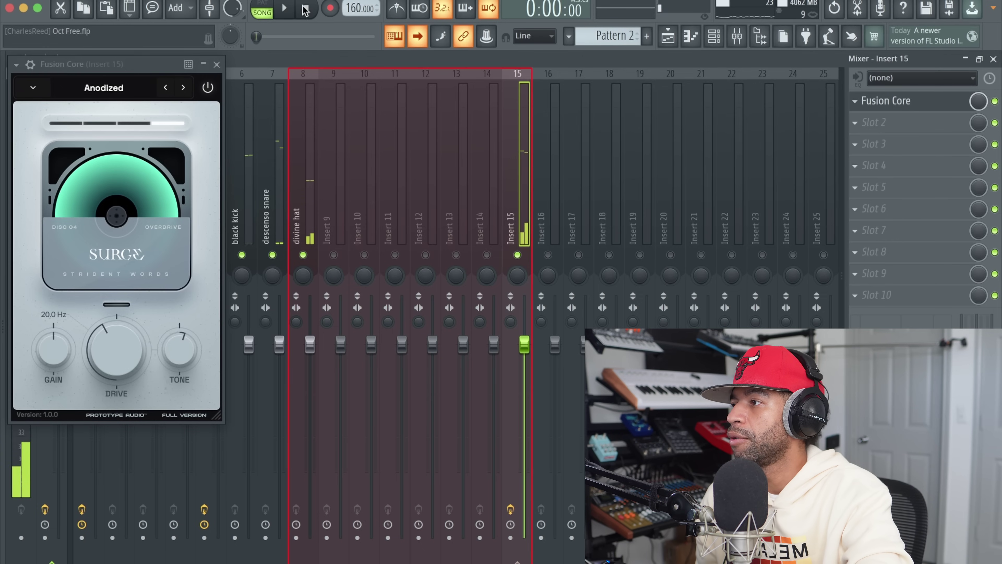
- Load Fusion Core's Pure Warmth preset, start playback, and change the preset to Storm and Rain
{"action": "left_click", "coordinate": [114, 93]}
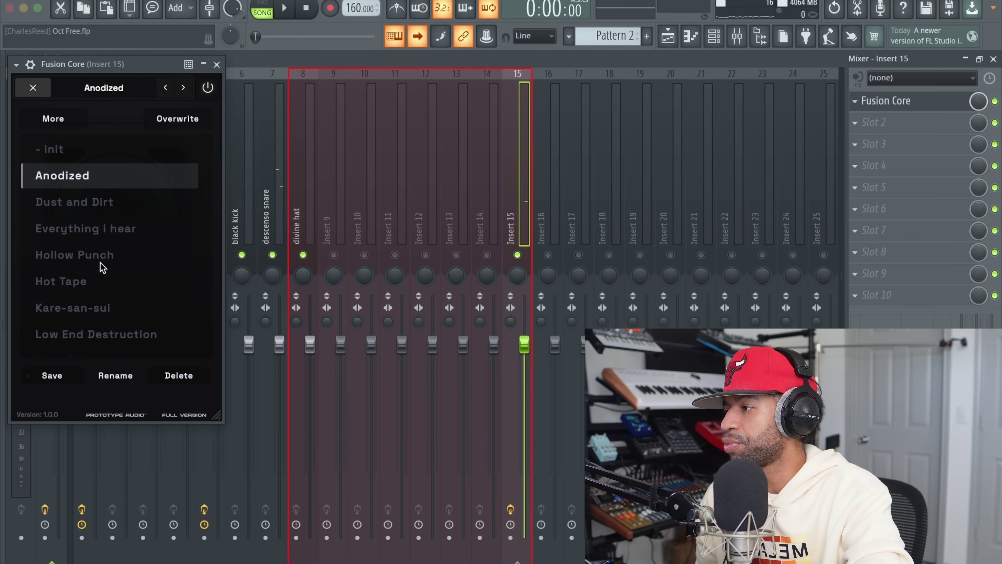
{"action": "scroll", "coordinate": [100, 263], "scroll_direction": "down", "scroll_amount": 5}
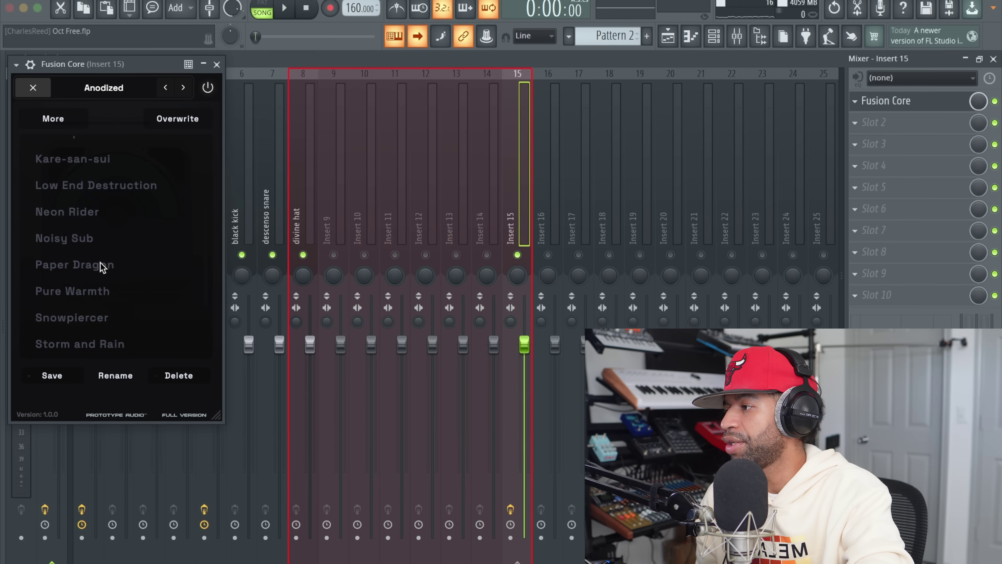
{"action": "left_click", "coordinate": [88, 294]}
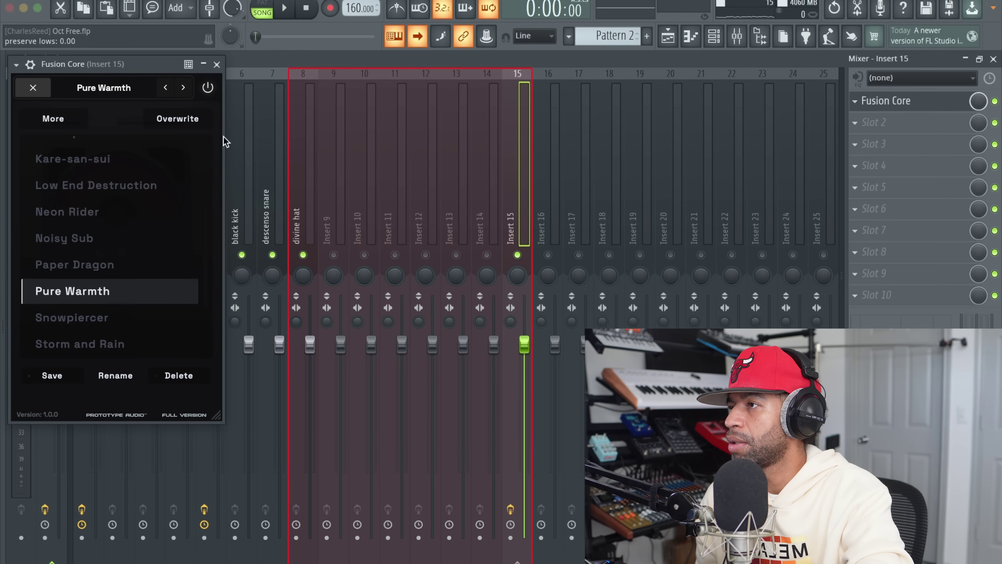
{"action": "left_click", "coordinate": [285, 9]}
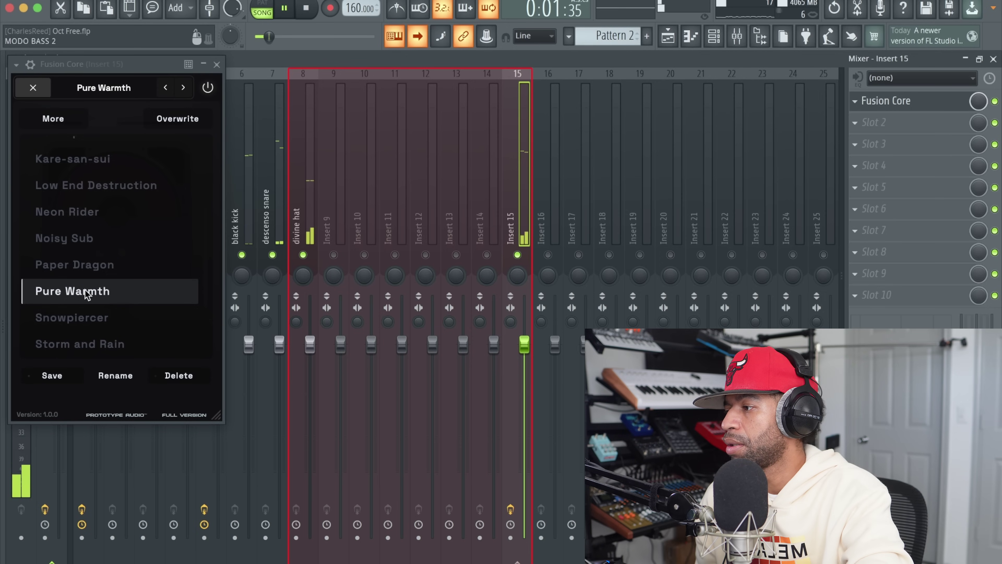
{"action": "left_click", "coordinate": [73, 344]}
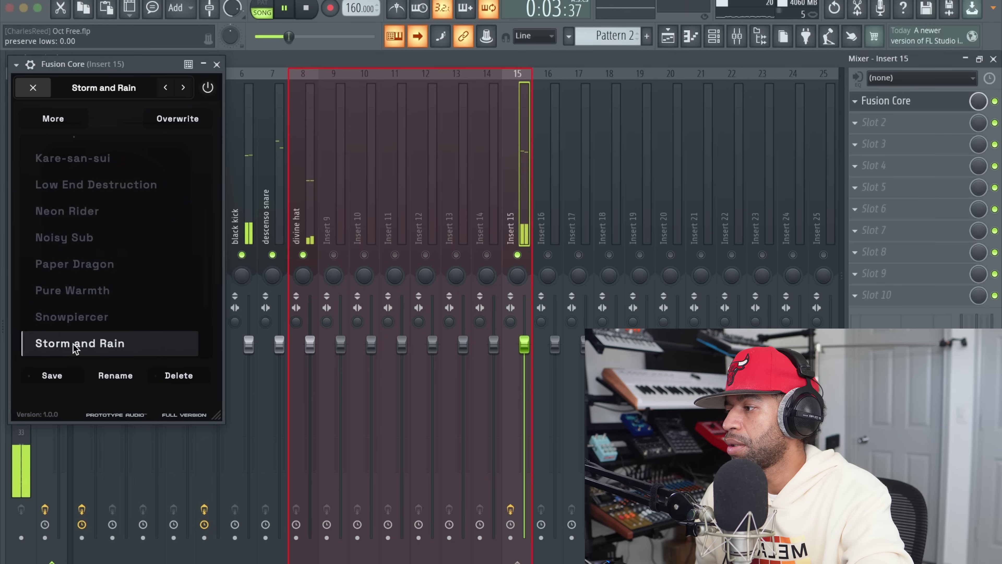
- Audition Fusion Core's Tokyo preset and then The Underdogs on Insert 15, stop the song, and close the plugin
{"action": "scroll", "coordinate": [95, 244], "scroll_direction": "down", "scroll_amount": 2}
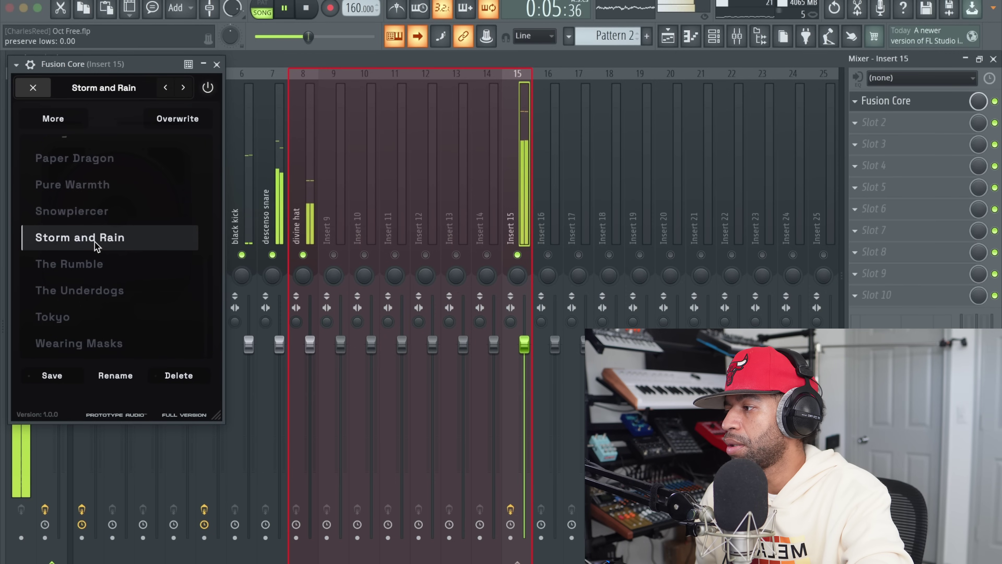
{"action": "left_click", "coordinate": [70, 316]}
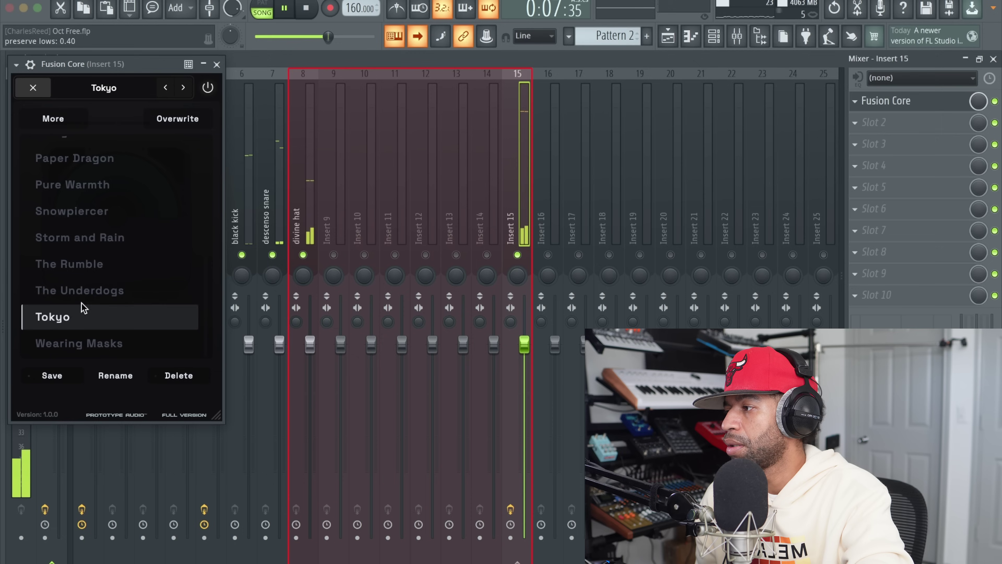
{"action": "left_click", "coordinate": [90, 289]}
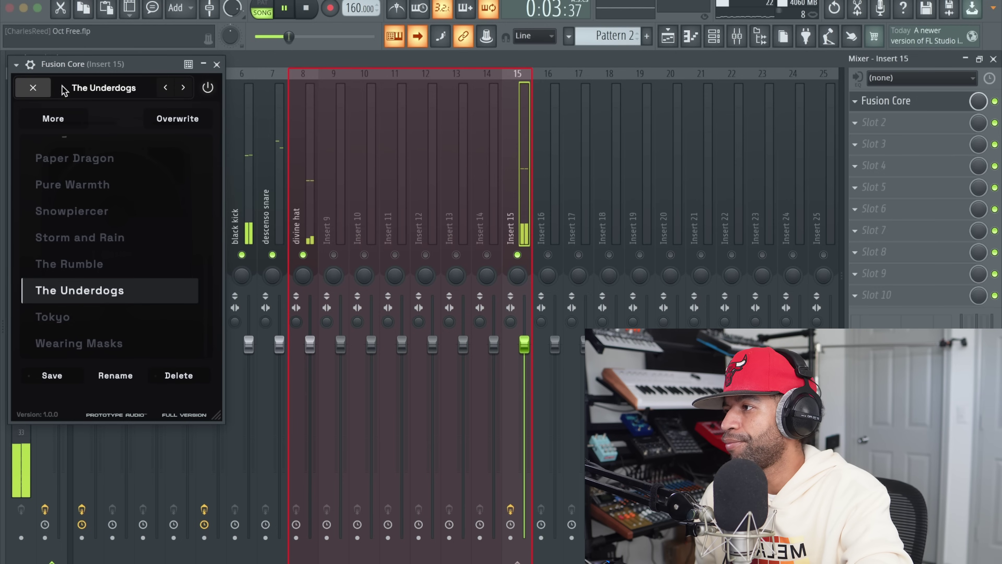
{"action": "left_click", "coordinate": [44, 88]}
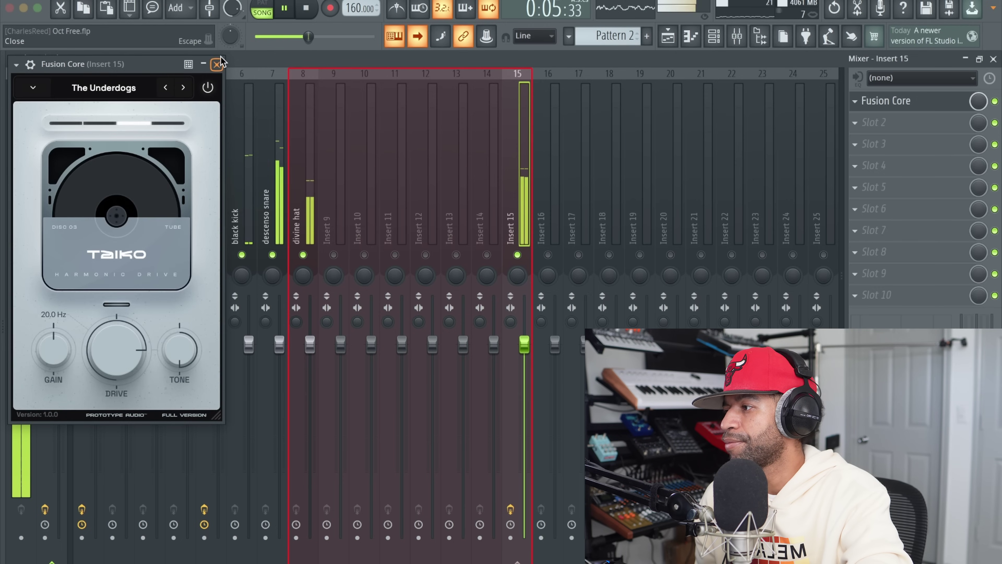
{"action": "left_click", "coordinate": [305, 7]}
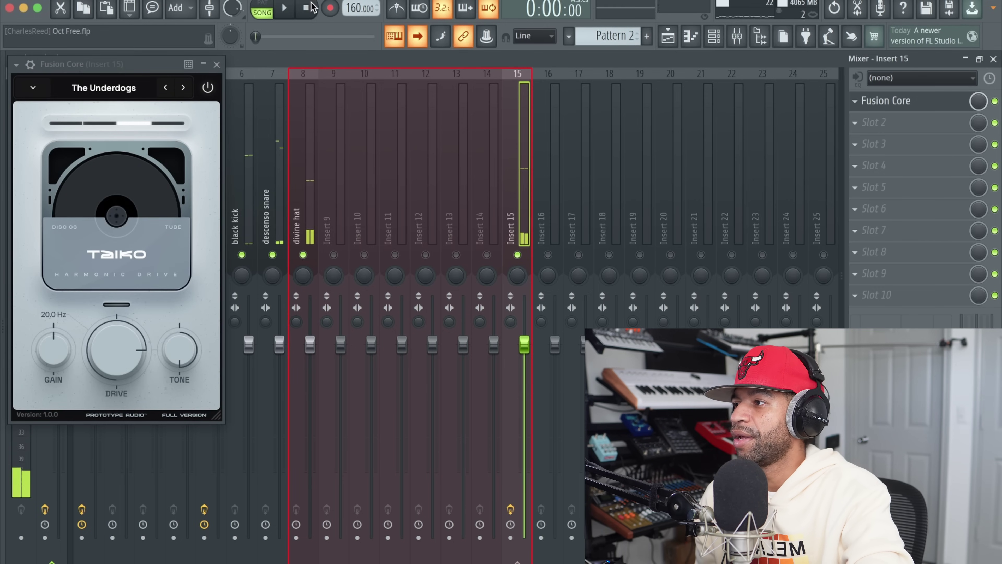
{"action": "left_click", "coordinate": [217, 65]}
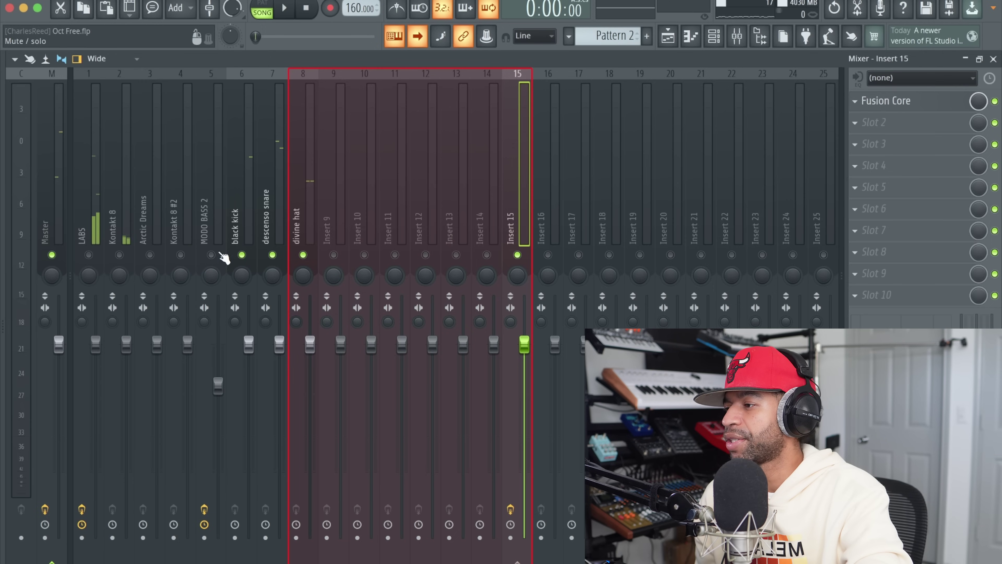
- Solo the MODO BASS 2 mixer track, open its Fusion Core, and play the song briefly with the effect bypassed
{"action": "left_click", "coordinate": [212, 255], "text": "ctrl"}
{"action": "left_click", "coordinate": [207, 232]}
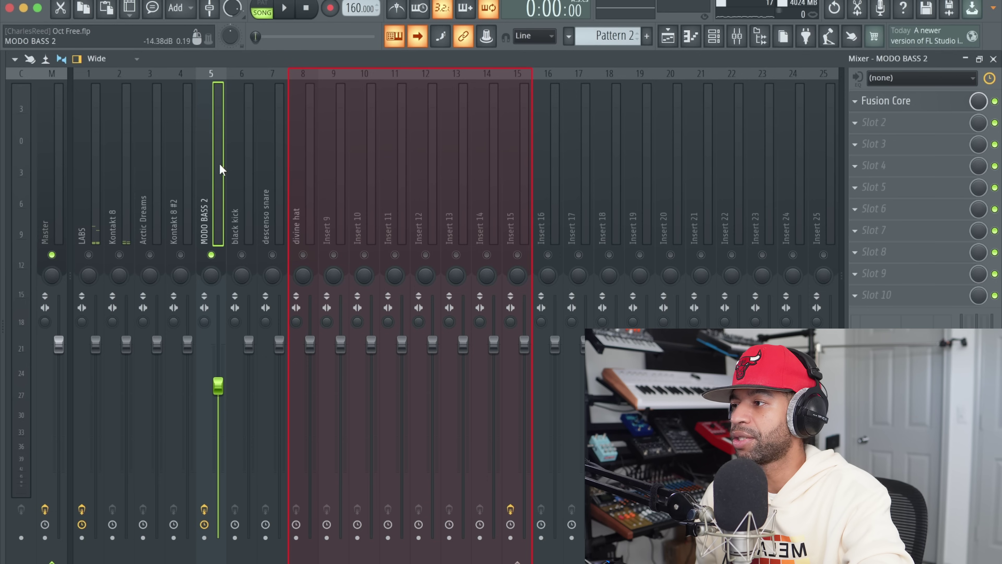
{"action": "left_click", "coordinate": [868, 100]}
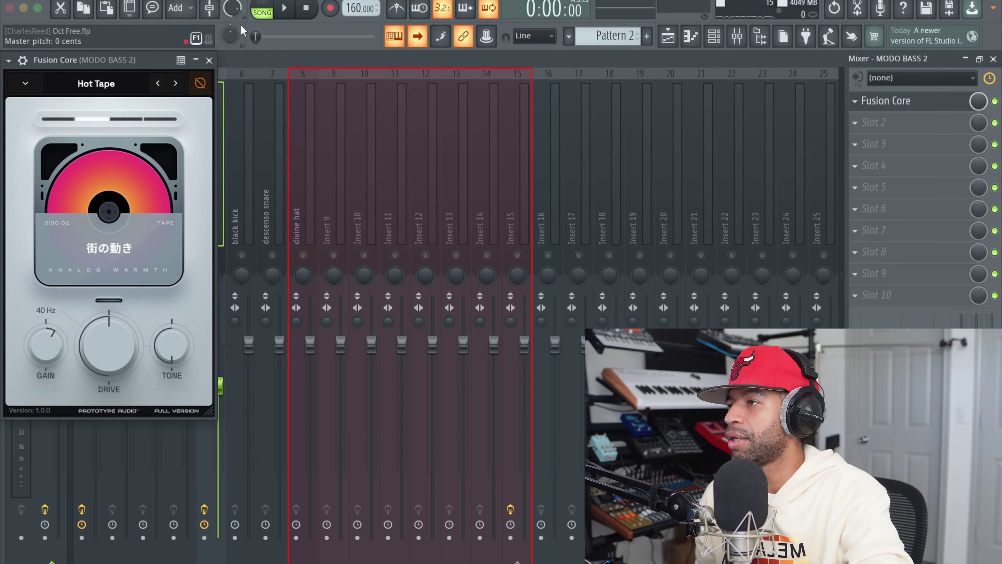
{"action": "left_click", "coordinate": [285, 11]}
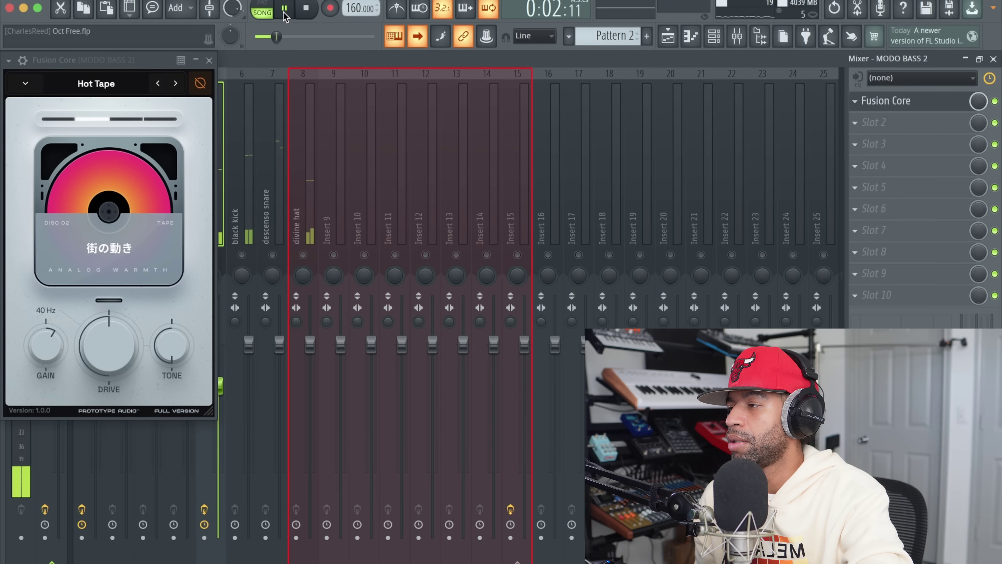
{"action": "left_click", "coordinate": [305, 11]}
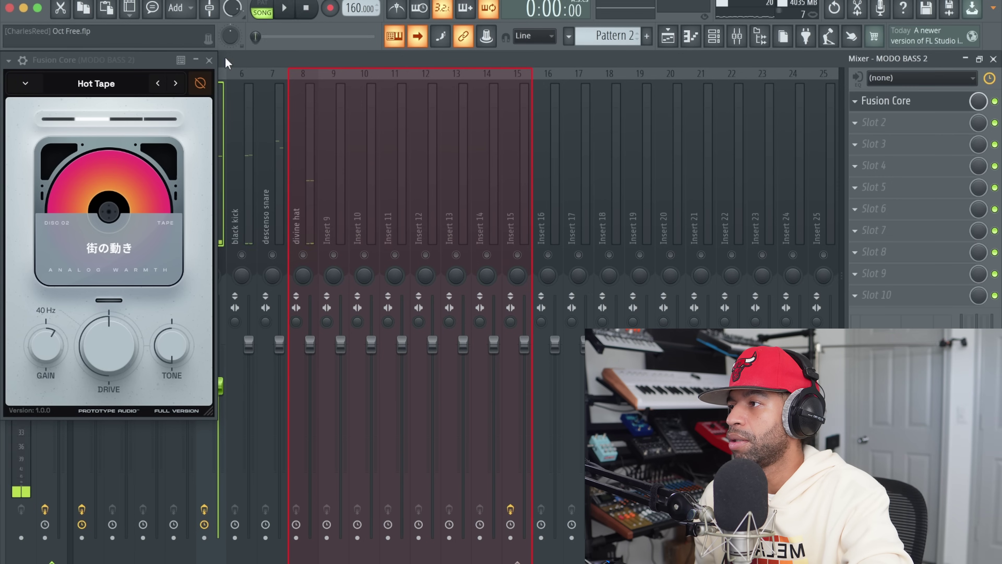
- Enable Fusion Core on MODO BASS 2 and raise the Hot Tape preset's Drive to 57% during playback
{"action": "left_click", "coordinate": [200, 84]}
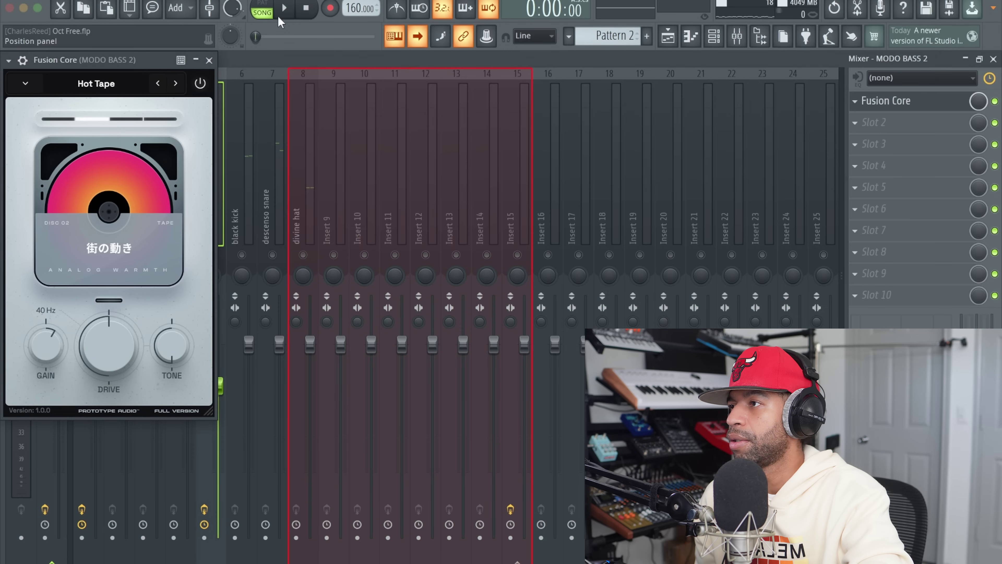
{"action": "left_click", "coordinate": [284, 8]}
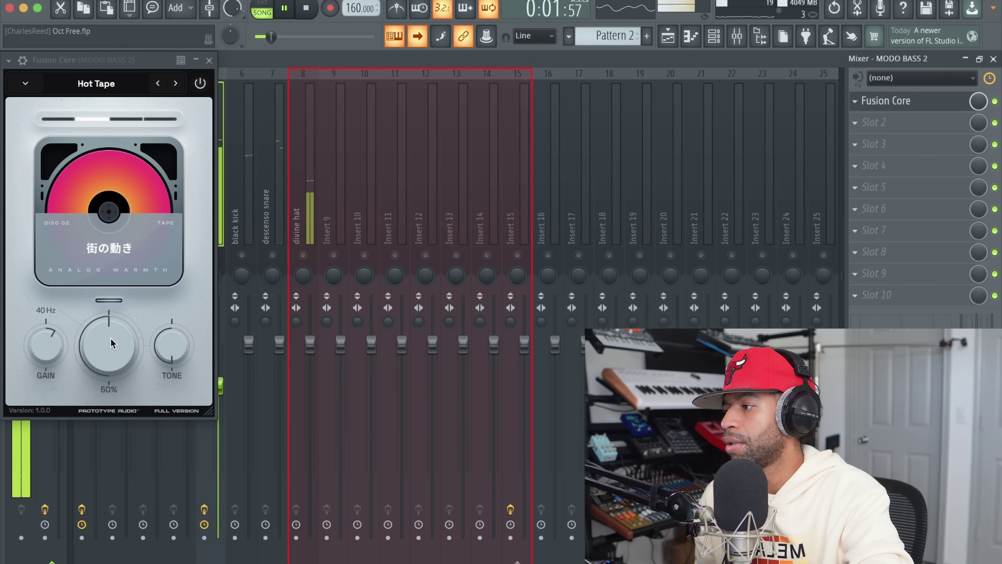
{"action": "left_click_drag", "start_coordinate": [113, 345], "coordinate": [108, 341]}
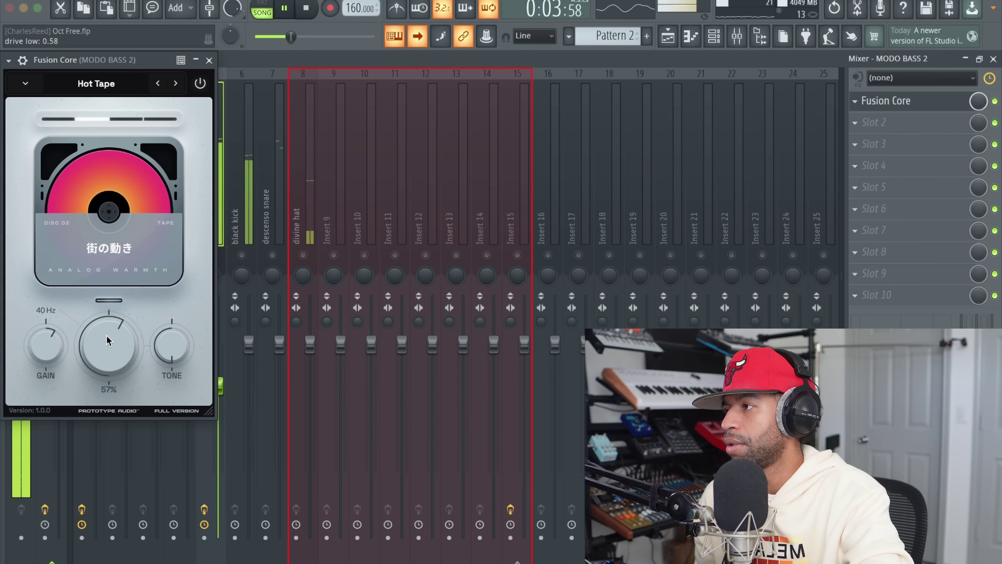
- Audition Fusion Core's Noisy Sub preset on the bass and replace it with Low End Destruction
{"action": "left_click", "coordinate": [125, 85]}
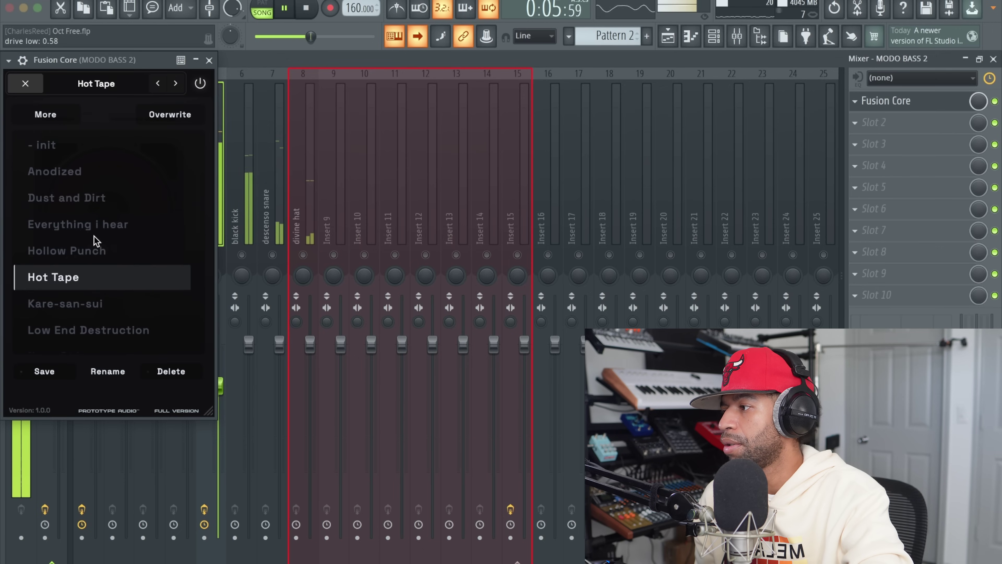
{"action": "scroll", "coordinate": [97, 248], "scroll_direction": "down", "scroll_amount": 1}
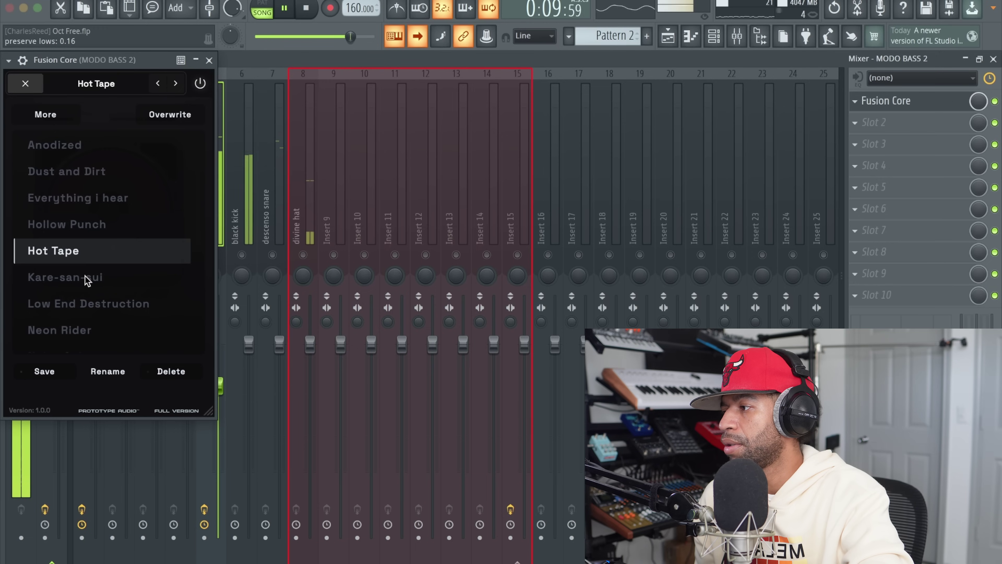
{"action": "scroll", "coordinate": [87, 280], "scroll_direction": "down", "scroll_amount": 1}
{"action": "left_click", "coordinate": [74, 335]}
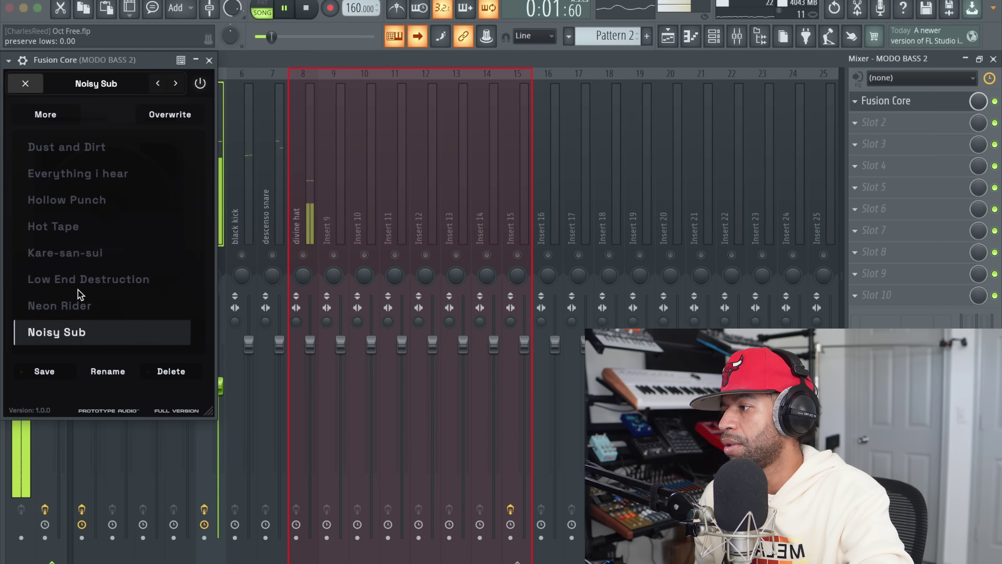
{"action": "left_click", "coordinate": [87, 283]}
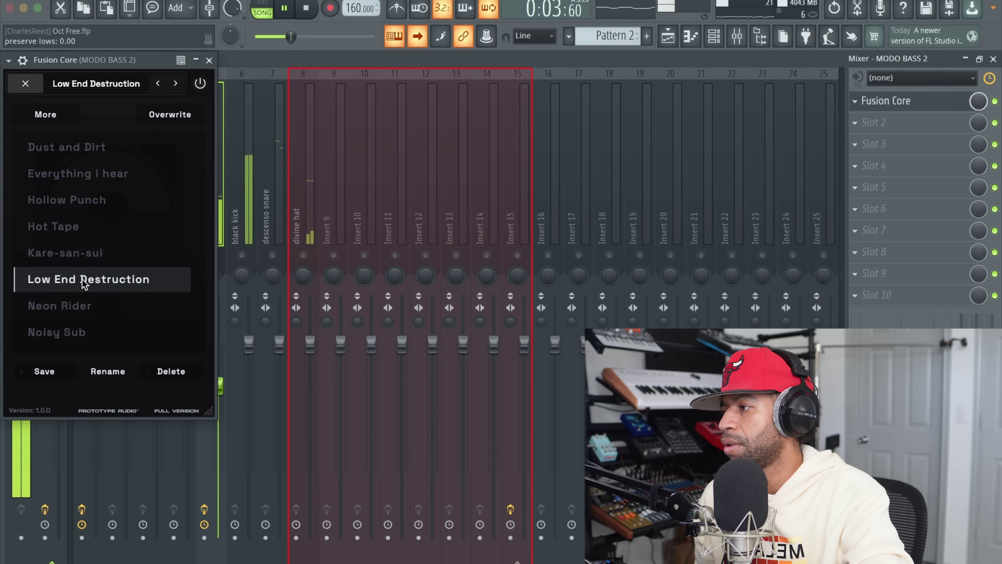
- Set Low End Destruction's Gain to 11 dB and Tone to 56 during playback, and stop the song
{"action": "left_click", "coordinate": [26, 85]}
{"action": "mouse_move", "coordinate": [47, 331]}
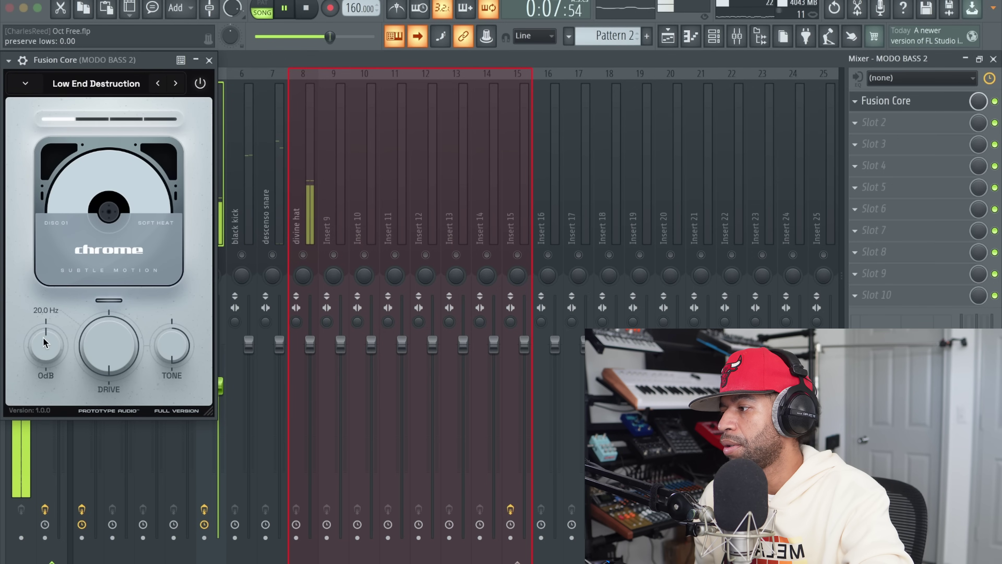
{"action": "left_click_drag", "start_coordinate": [47, 331], "coordinate": [48, 318]}
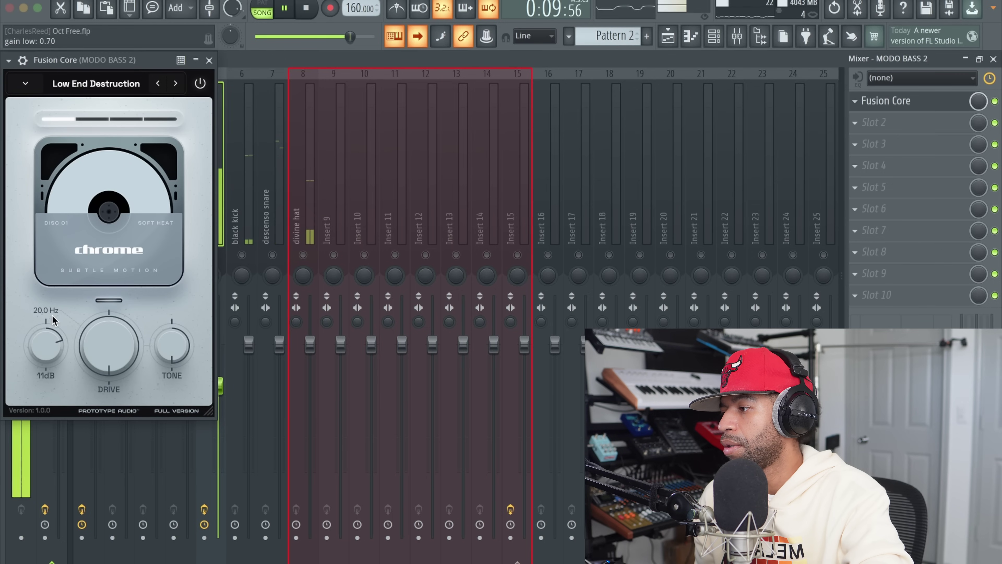
{"action": "left_click_drag", "start_coordinate": [172, 345], "coordinate": [164, 396]}
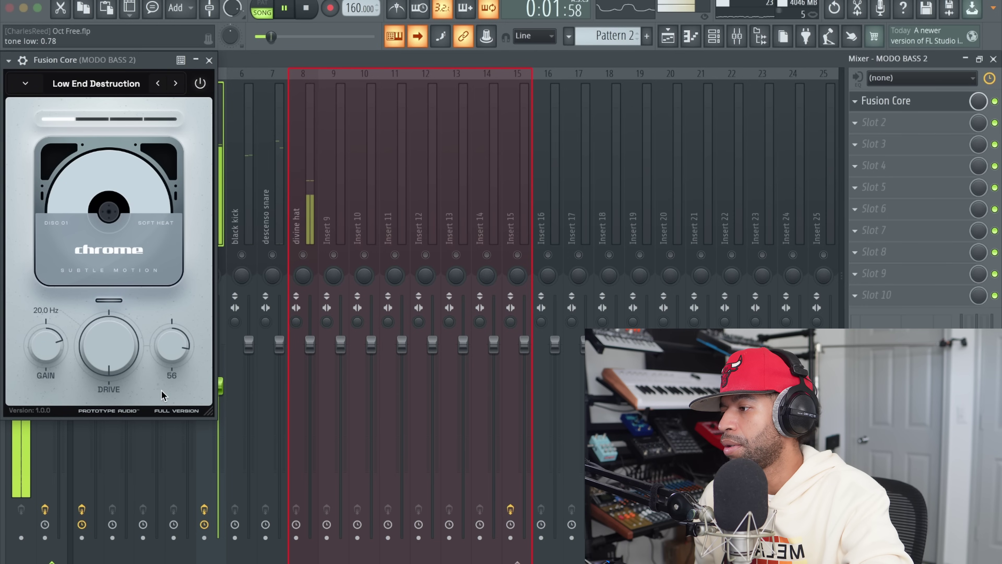
{"action": "left_click", "coordinate": [306, 9]}
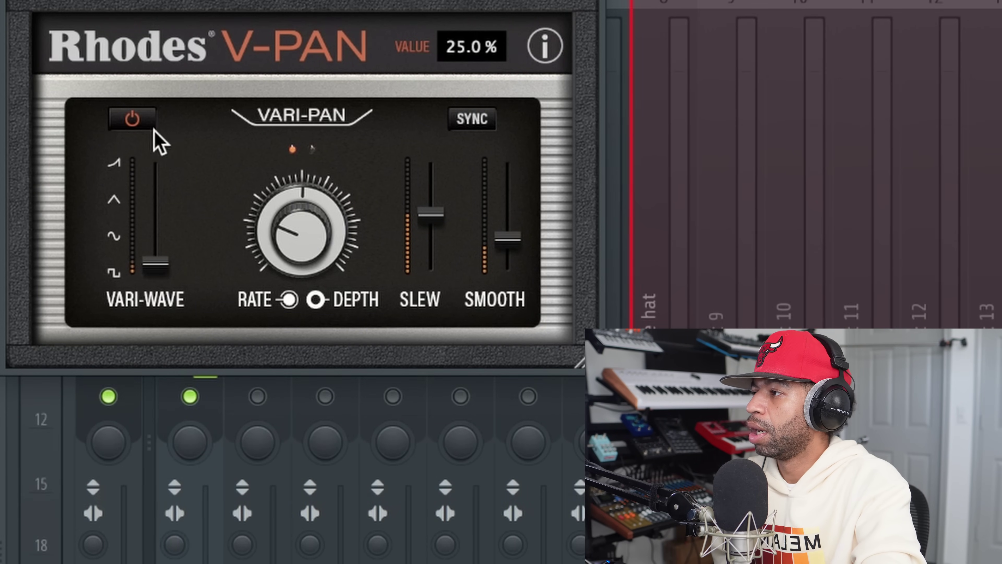
- Turn on Vari-Pan in Rhodes V-Pan with Vari-Wave raised to 4.00 and Sync enabled
{"action": "left_click", "coordinate": [141, 120]}
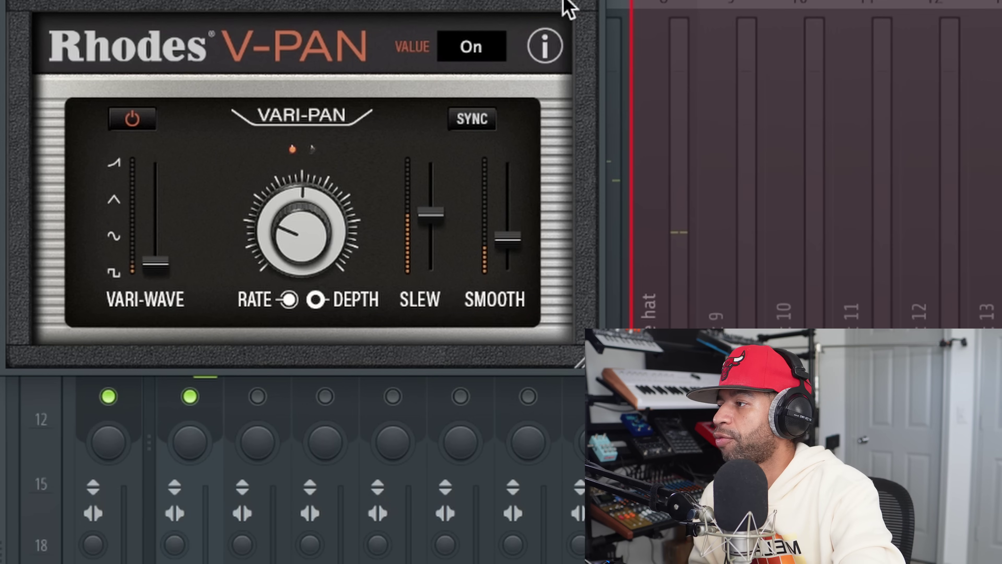
{"action": "left_click_drag", "start_coordinate": [161, 262], "coordinate": [163, 226]}
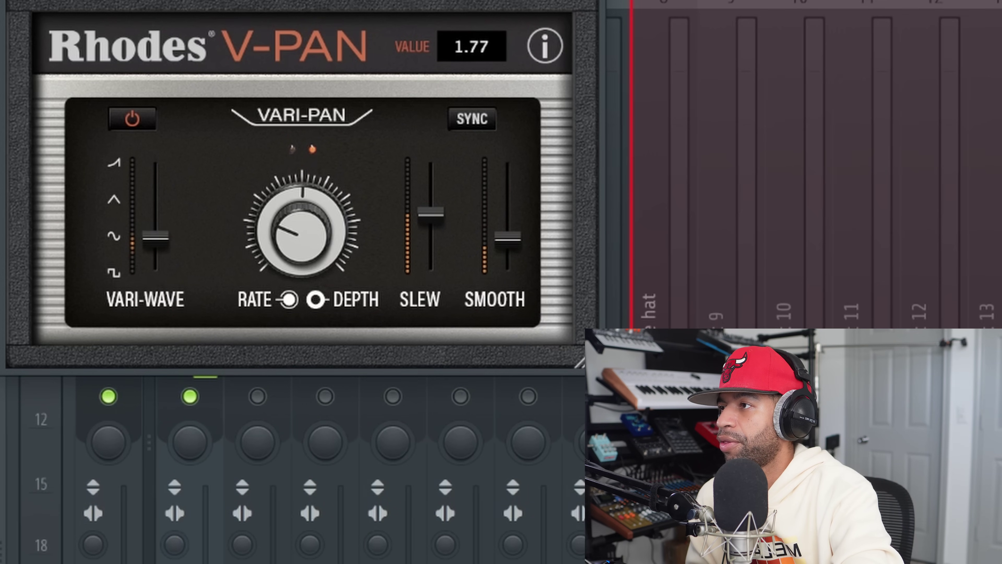
{"action": "left_click_drag", "start_coordinate": [152, 257], "coordinate": [217, 150]}
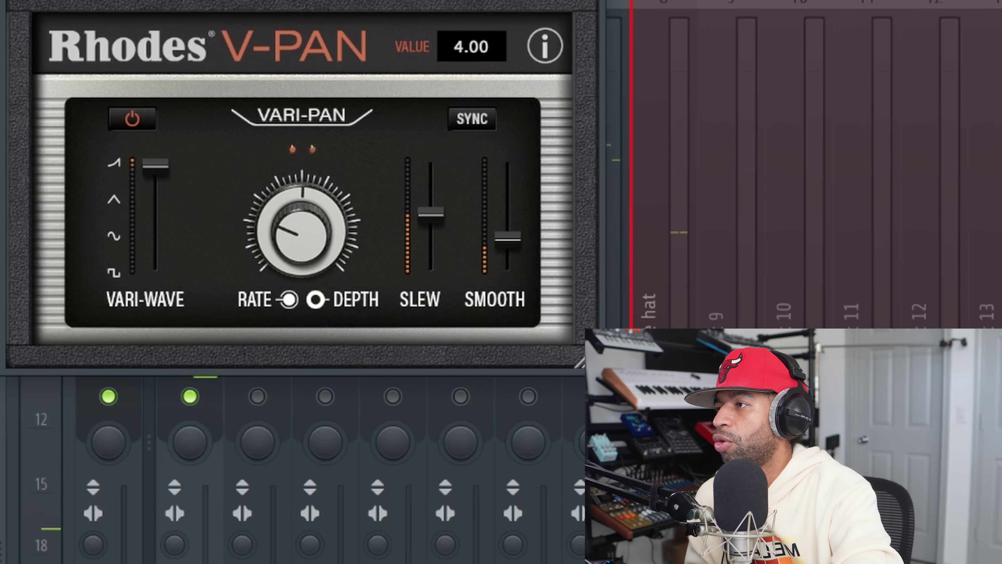
{"action": "left_click", "coordinate": [467, 120]}
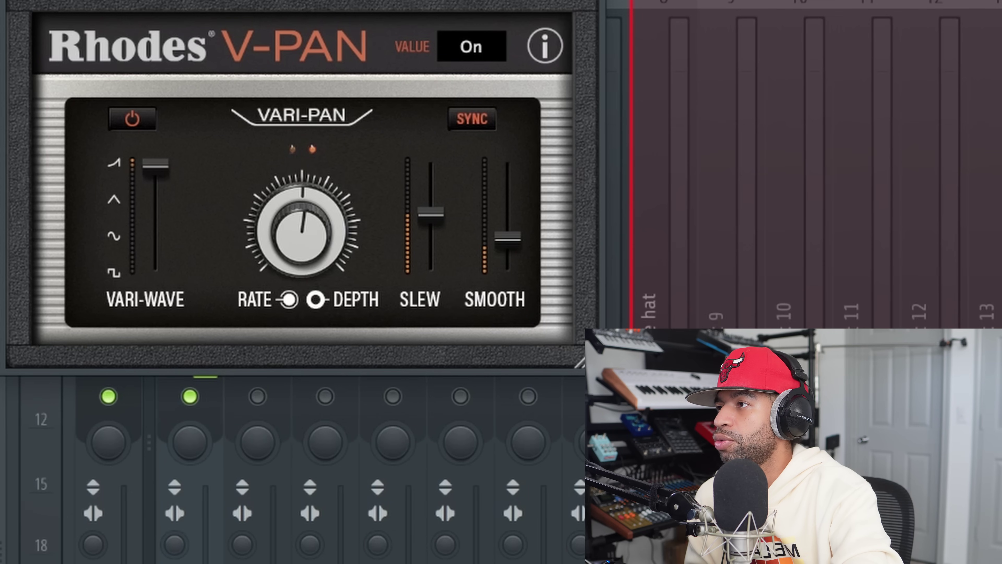
- Audition V-Pan with Slew at 16.3% and Smooth at 68.8%, finishing with Slew at maximum and Smooth at 0.0%
{"action": "left_click_drag", "start_coordinate": [428, 216], "coordinate": [438, 270]}
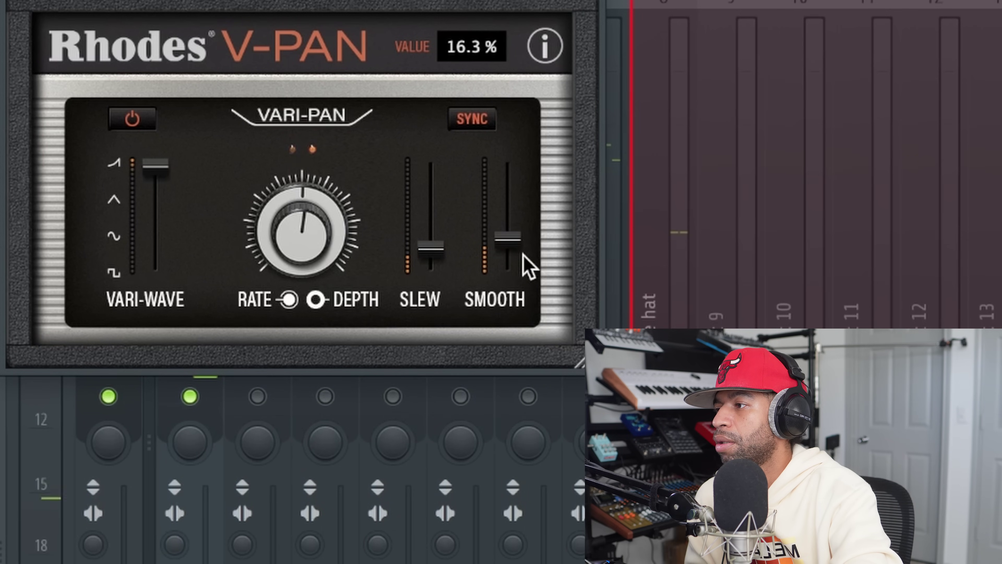
{"action": "left_click_drag", "start_coordinate": [511, 242], "coordinate": [512, 181]}
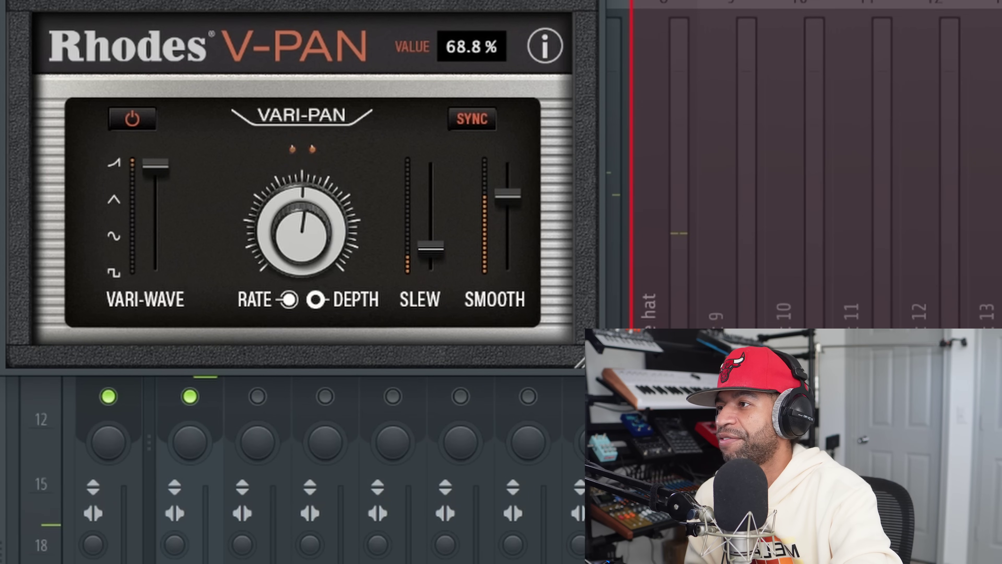
{"action": "left_click_drag", "start_coordinate": [425, 253], "coordinate": [441, 120]}
{"action": "left_click_drag", "start_coordinate": [506, 193], "coordinate": [521, 295]}
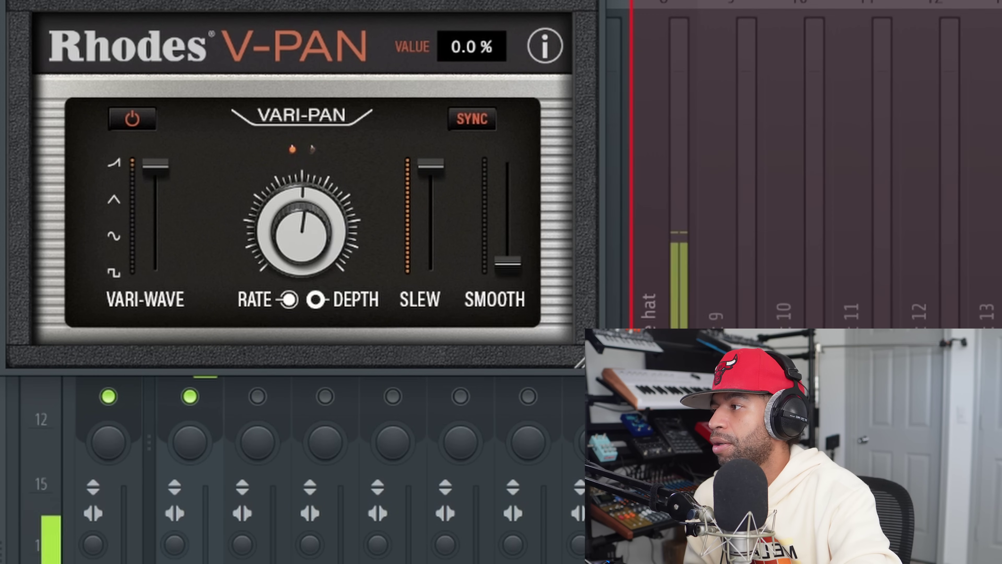
- Set V-Pan's Depth to 87% and Rate to 4D, reduce Rate further, and lower Vari-Wave
{"action": "left_click_drag", "start_coordinate": [300, 215], "coordinate": [332, 57]}
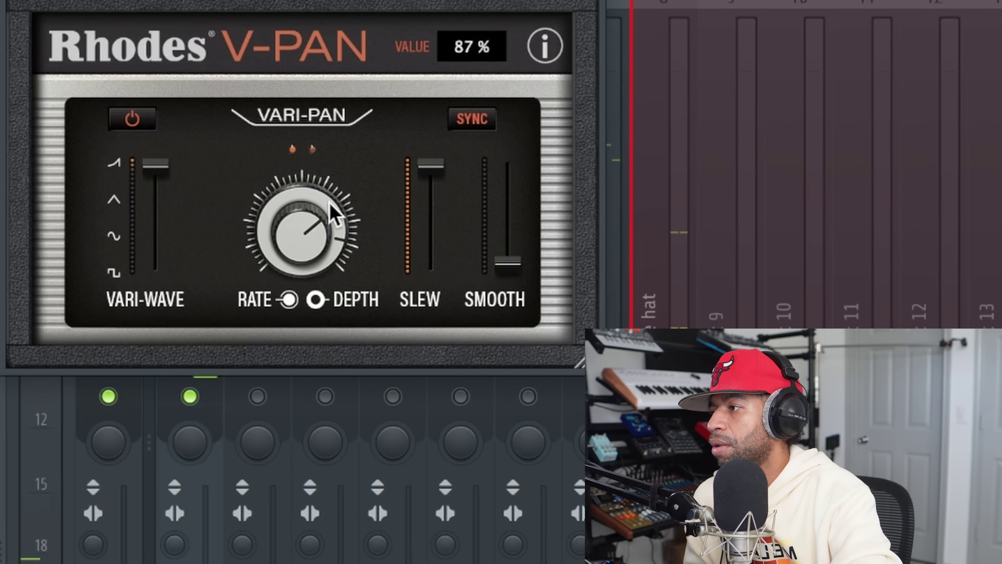
{"action": "left_click_drag", "start_coordinate": [279, 221], "coordinate": [284, 351]}
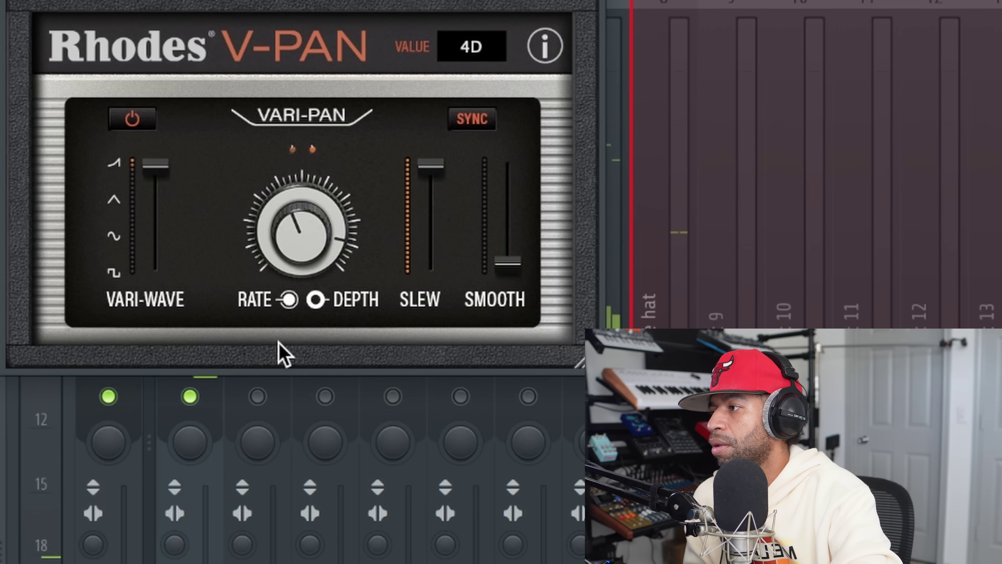
{"action": "left_click_drag", "start_coordinate": [306, 253], "coordinate": [271, 412]}
{"action": "left_click_drag", "start_coordinate": [152, 168], "coordinate": [156, 220]}
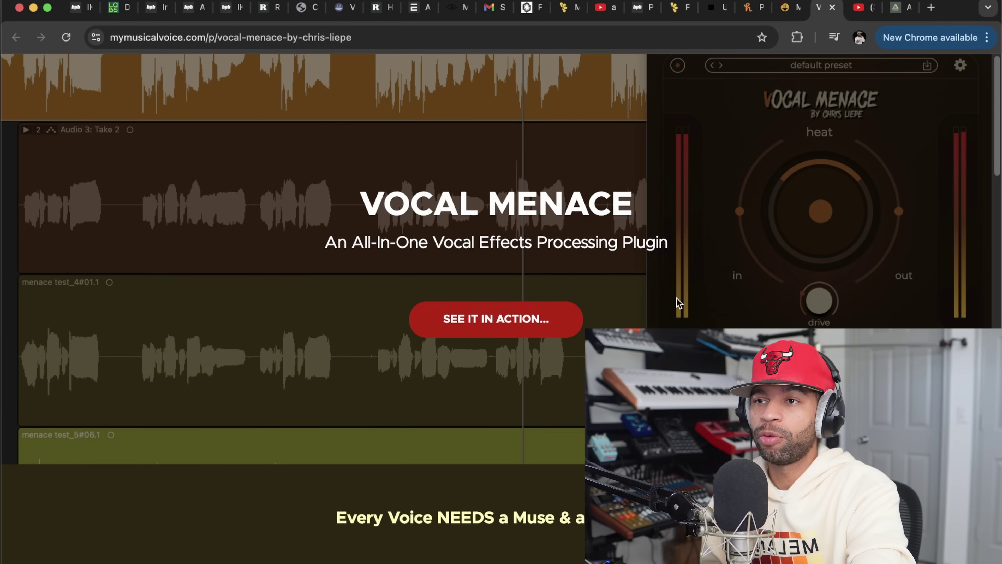
- Review the Vocal Menace web page for its vocal processing features, workstation compatibility, and free download option
{"action": "scroll", "coordinate": [669, 297], "scroll_direction": "down", "scroll_amount": 20}
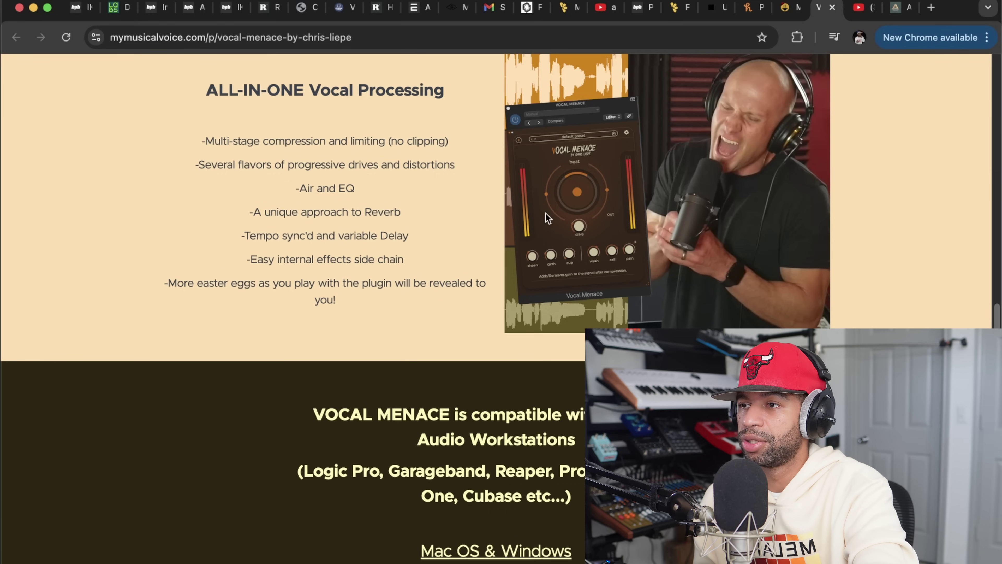
{"action": "scroll", "coordinate": [497, 324], "scroll_direction": "down", "scroll_amount": 2}
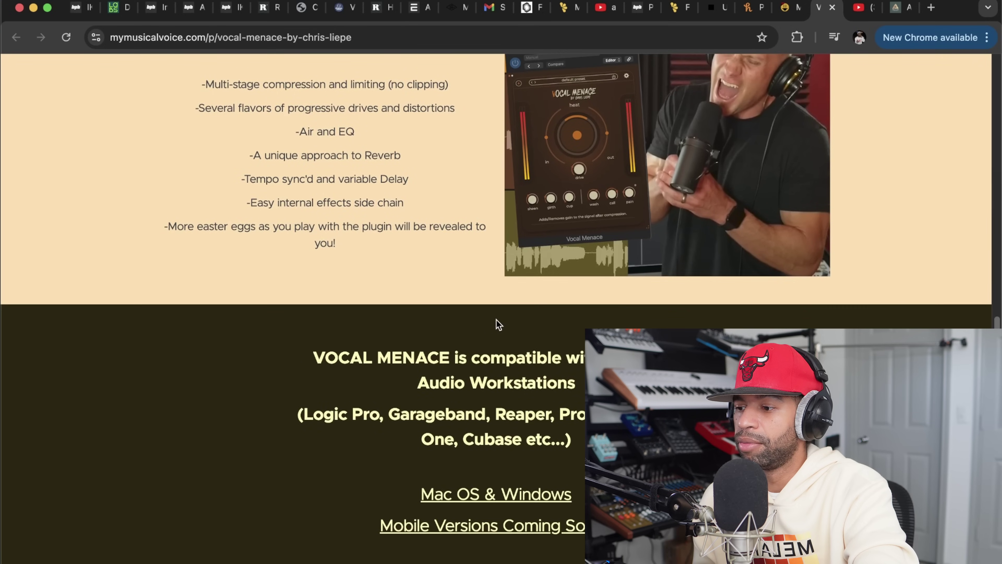
{"action": "scroll", "coordinate": [497, 323], "scroll_direction": "down", "scroll_amount": 5}
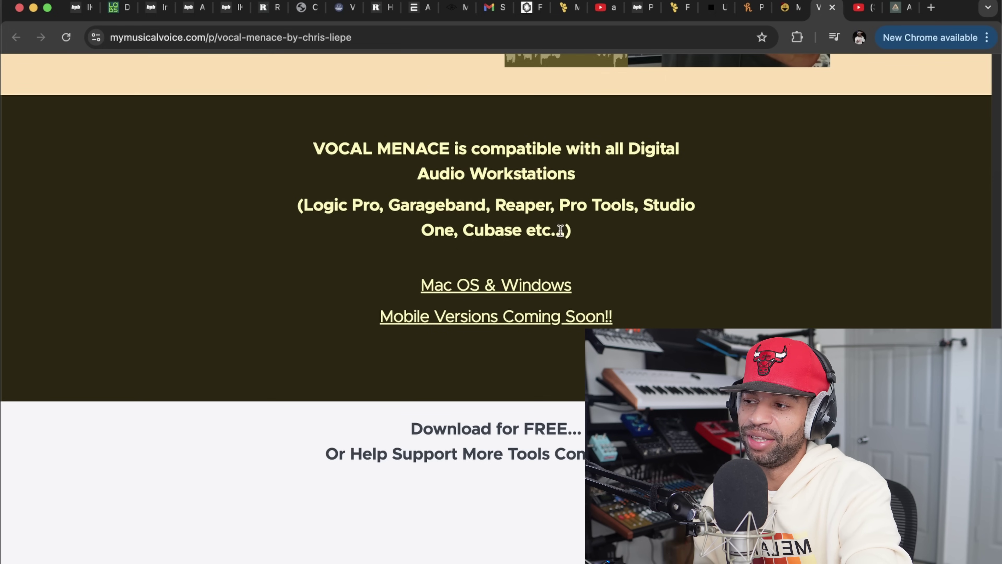
{"action": "scroll", "coordinate": [582, 228], "scroll_direction": "down", "scroll_amount": 5}
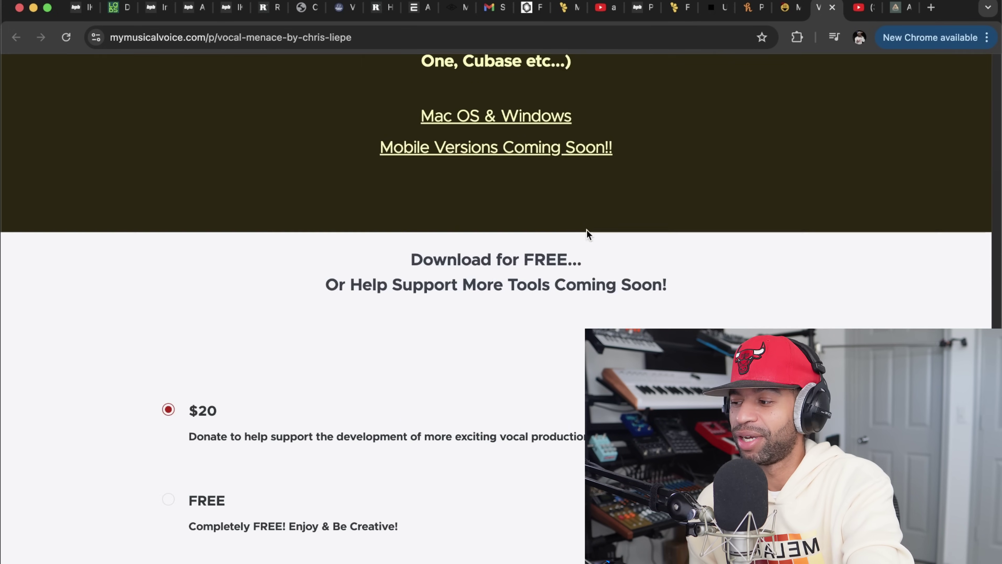
{"action": "scroll", "coordinate": [588, 233], "scroll_direction": "up", "scroll_amount": 15}
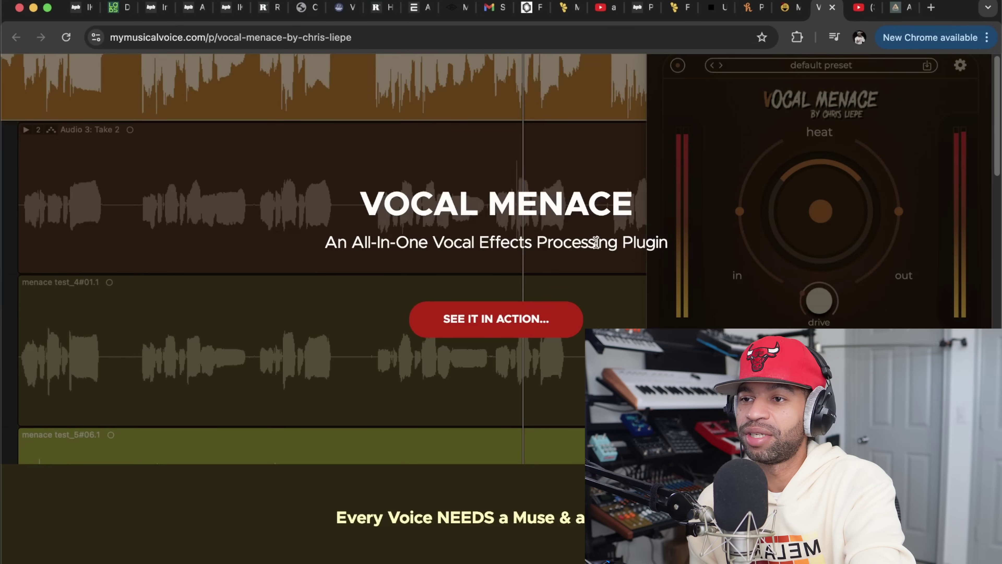
{"action": "scroll", "coordinate": [739, 266], "scroll_direction": "down", "scroll_amount": 15}
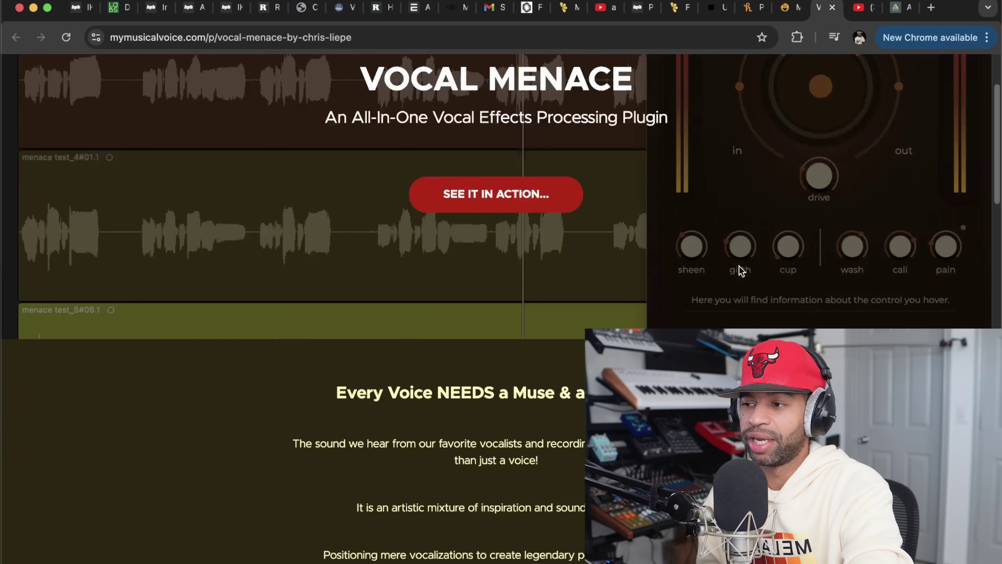
{"action": "scroll", "coordinate": [742, 271], "scroll_direction": "down", "scroll_amount": 5}
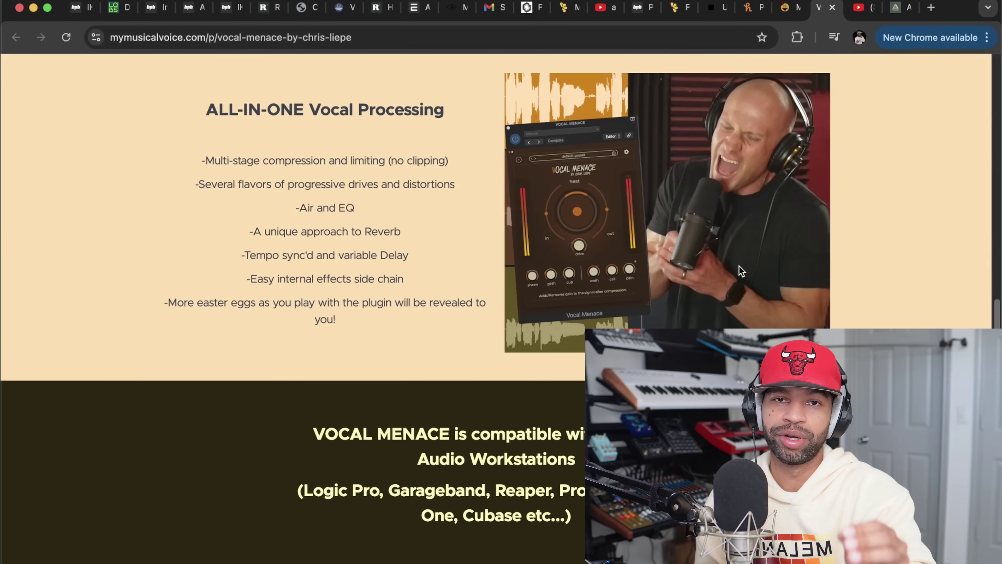